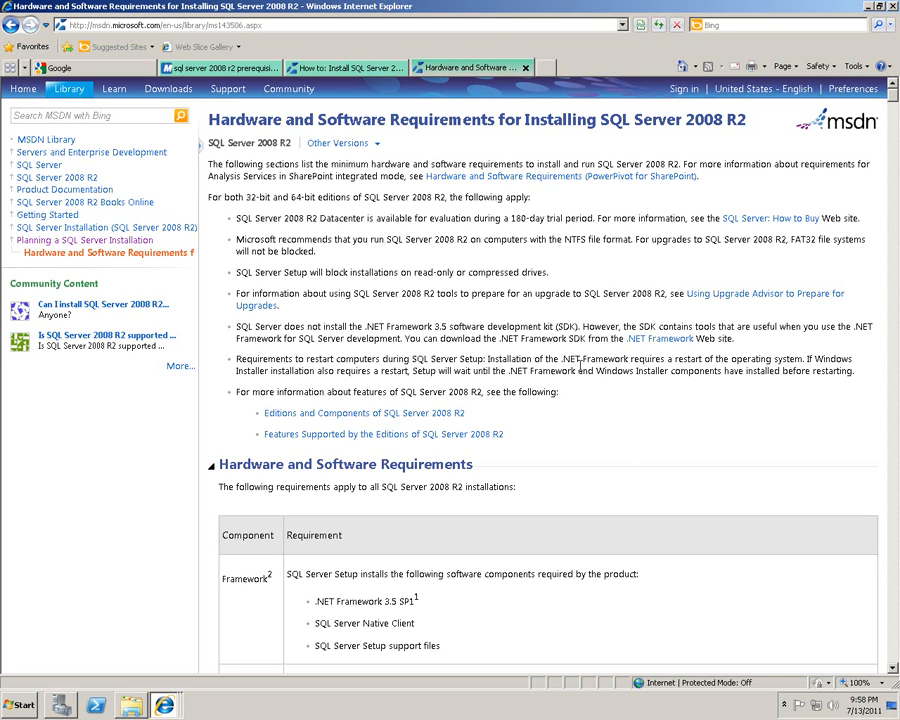
# Scroll to the requirements table and highlight the .NET Framework 3.5 SP1, Native Client and Setup support files entries.
pyautogui.scroll(-5, 573, 353)
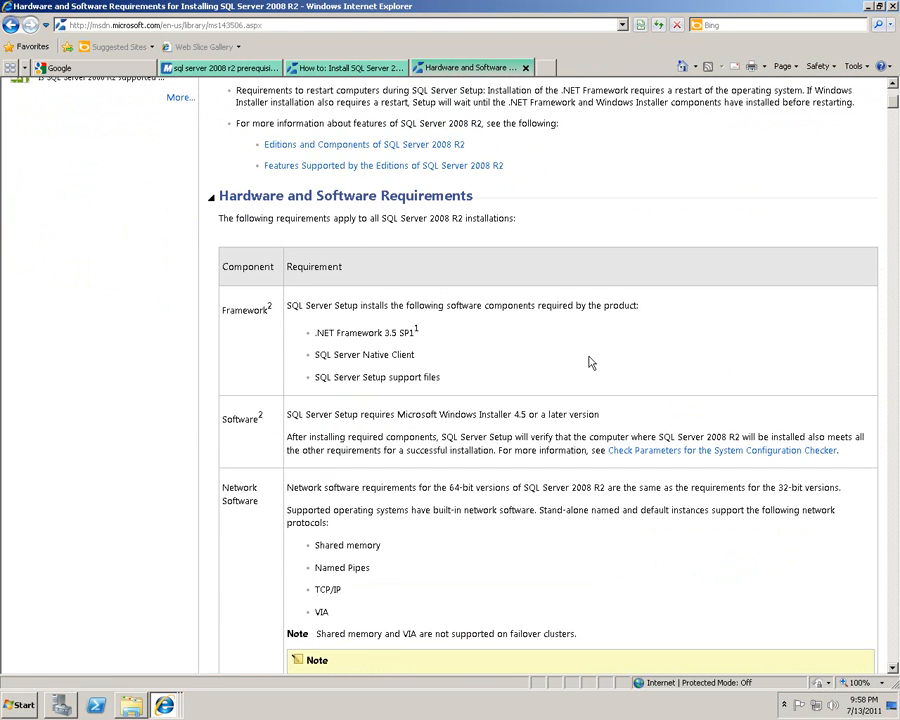
pyautogui.moveTo(313, 333); pyautogui.dragTo(447, 341)
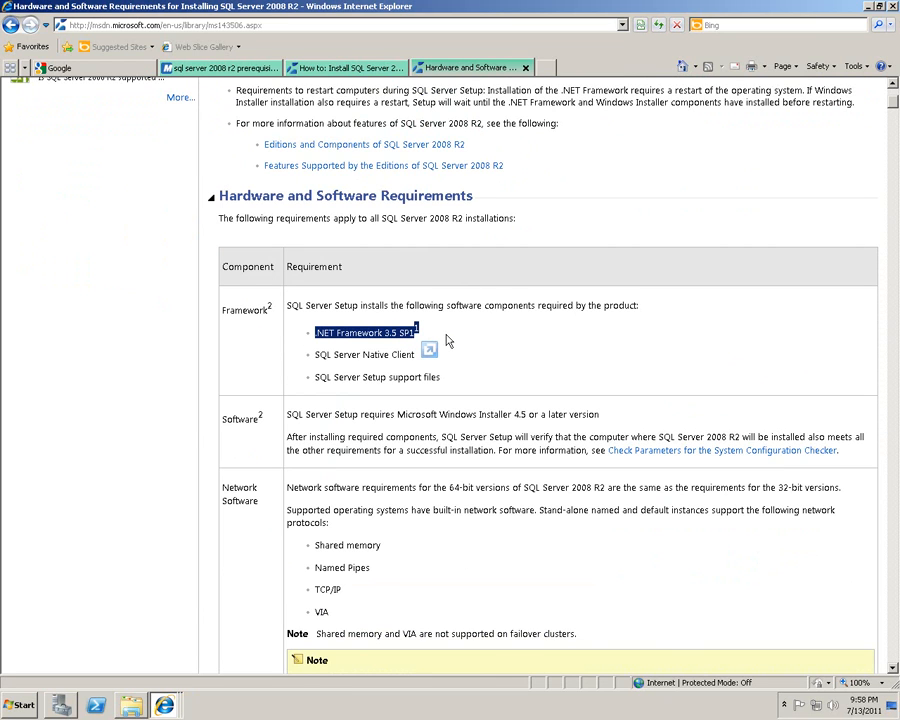
pyautogui.click(447, 341)
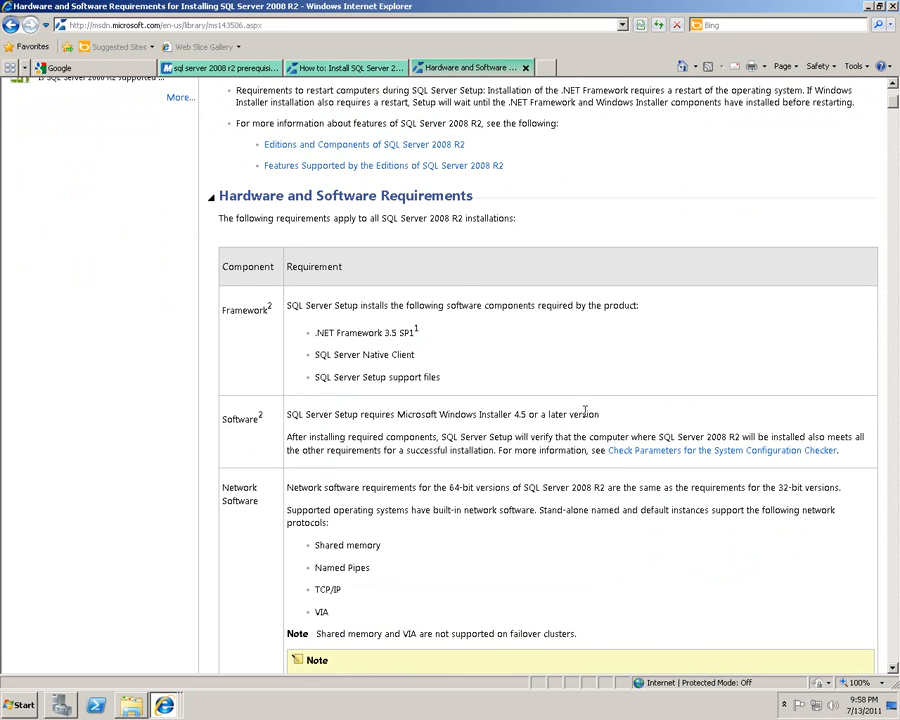
pyautogui.moveTo(316, 354); pyautogui.dragTo(460, 357)
pyautogui.moveTo(362, 377); pyautogui.dragTo(456, 382)
pyautogui.click(512, 389)
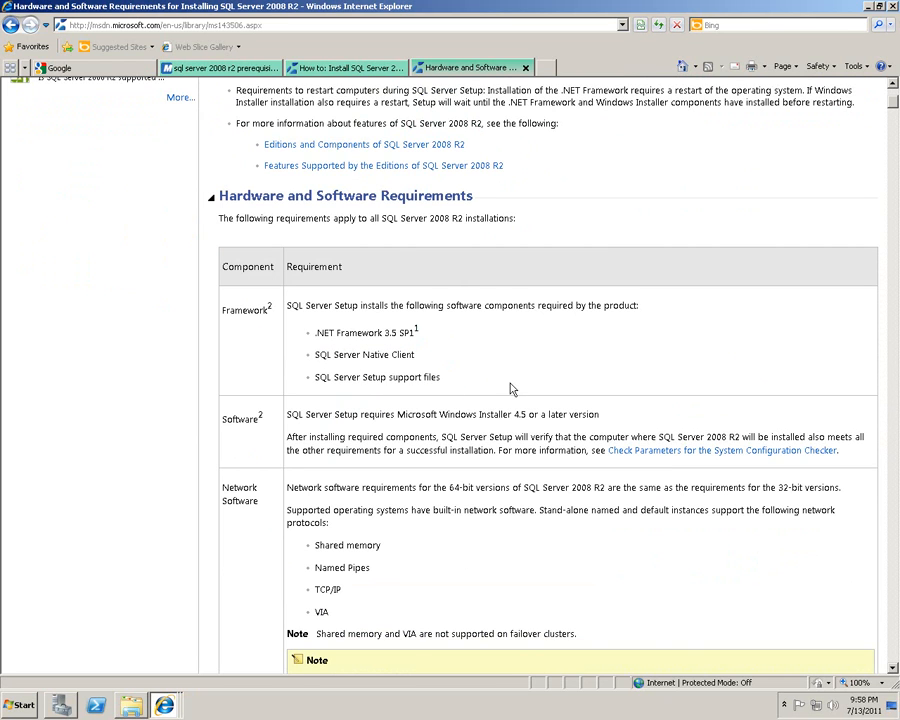
pyautogui.click(58, 707)
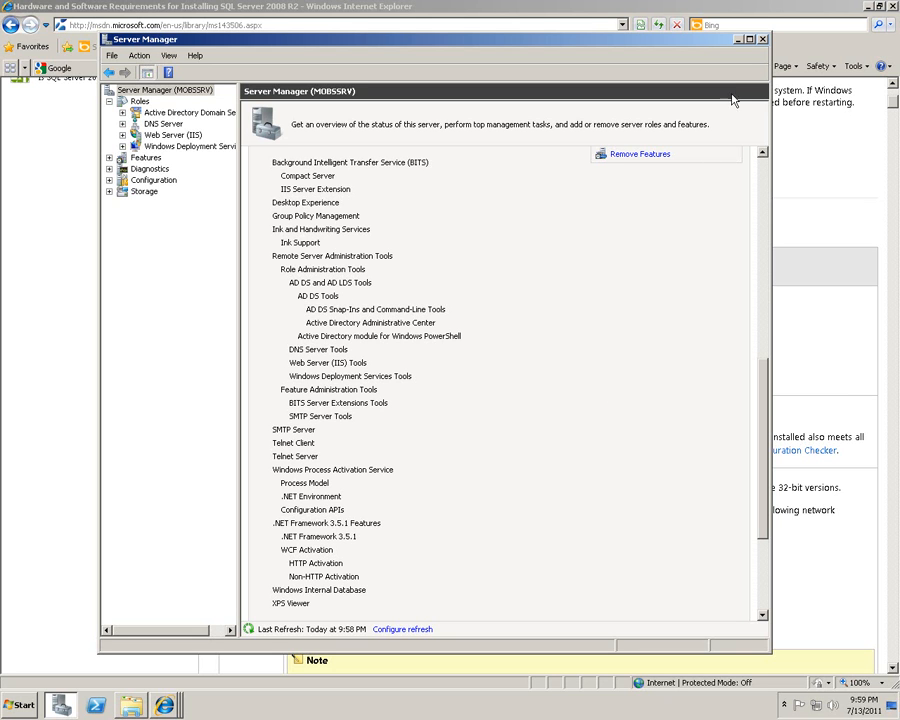
pyautogui.click(739, 40)
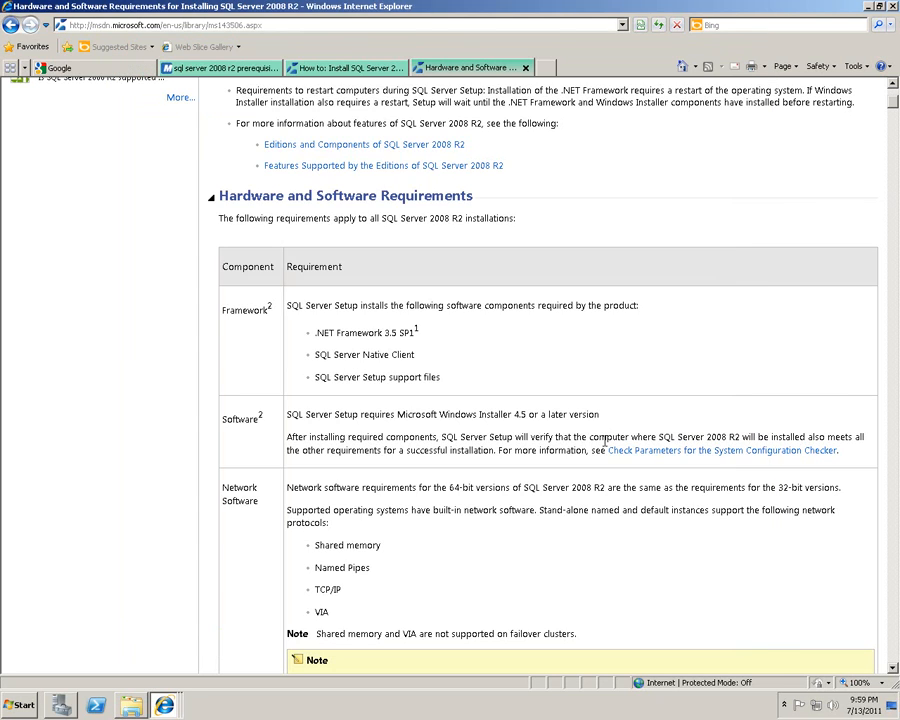
pyautogui.click(22, 705)
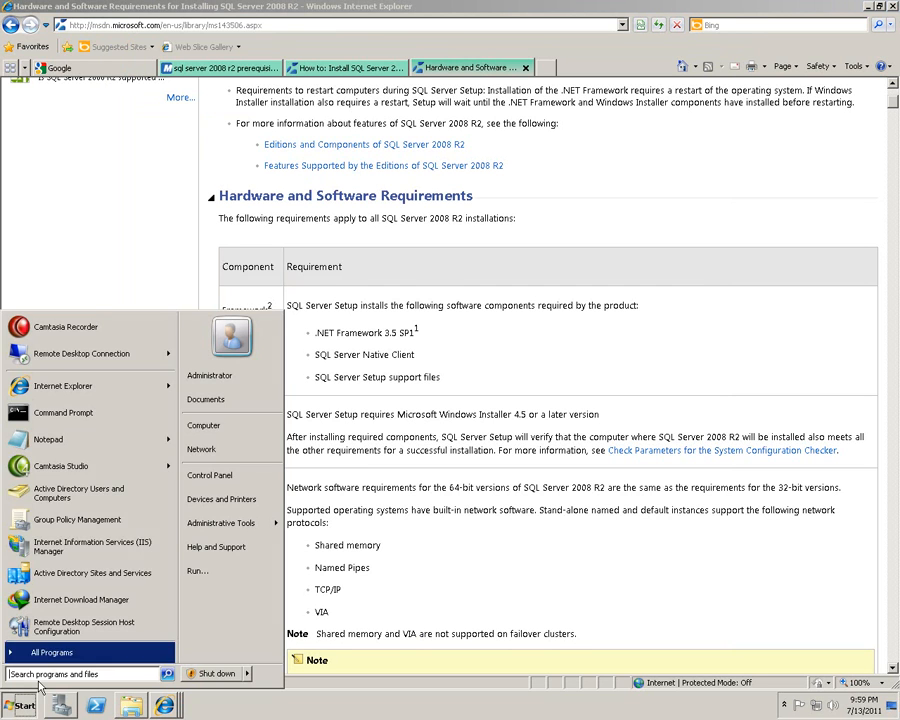
pyautogui.click(243, 478)
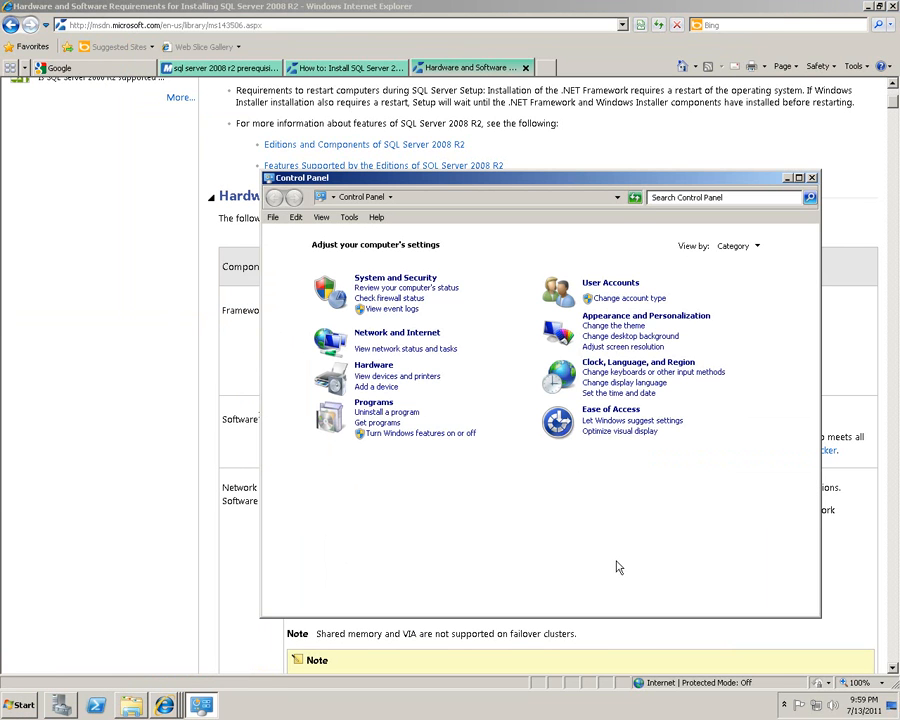
pyautogui.click(370, 405)
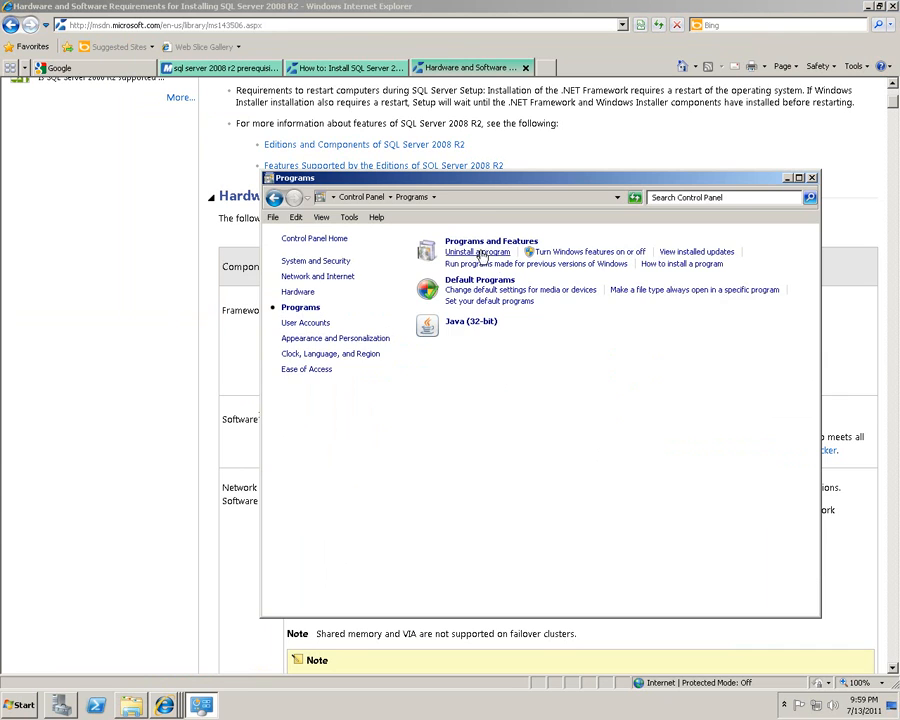
pyautogui.click(455, 417)
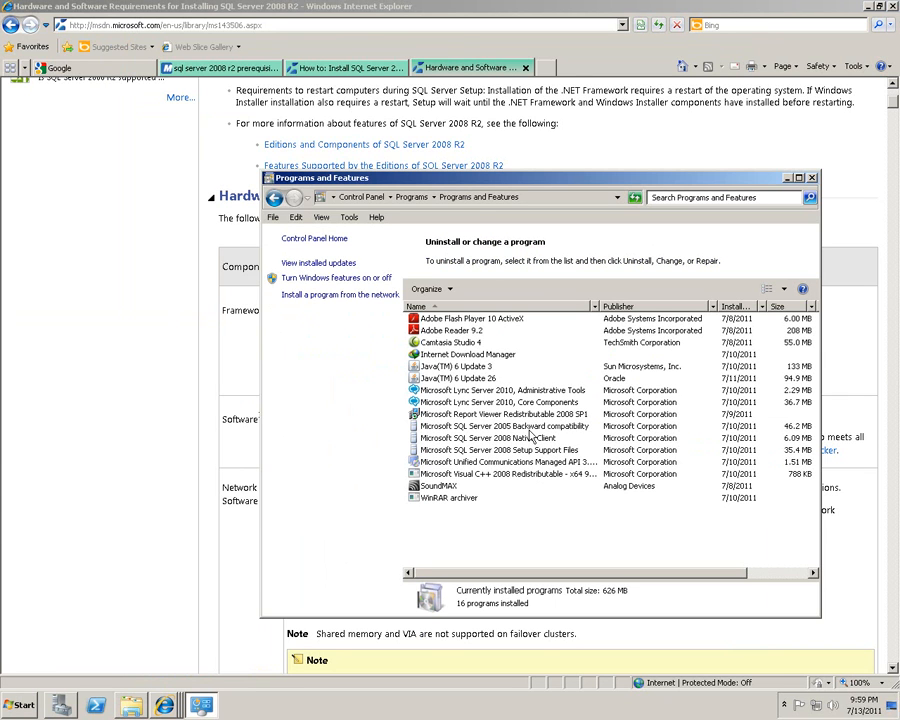
pyautogui.click(532, 439)
pyautogui.click(532, 452)
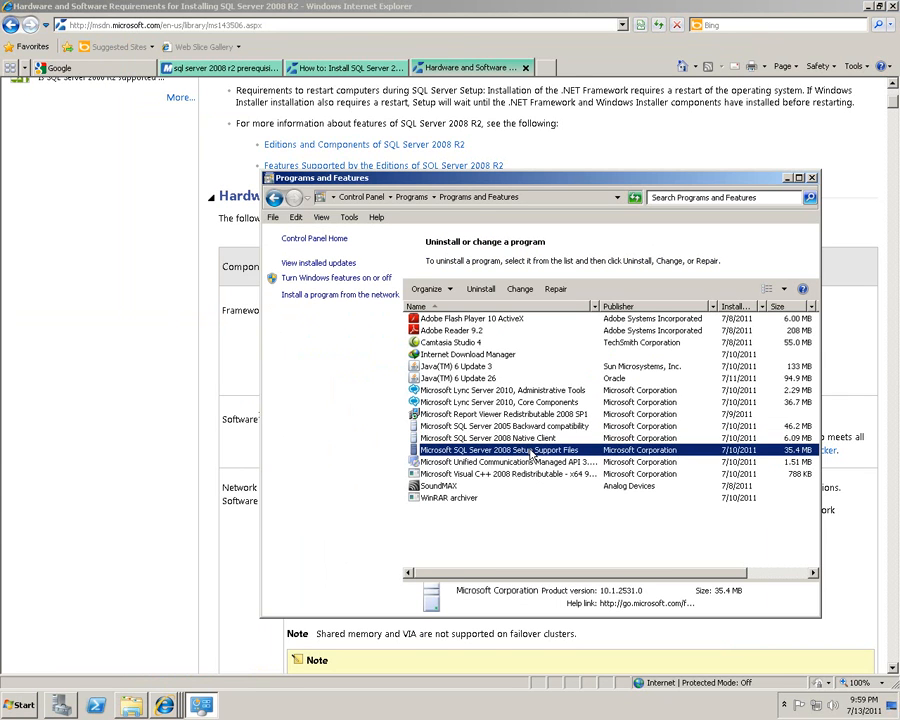
pyautogui.click(590, 526)
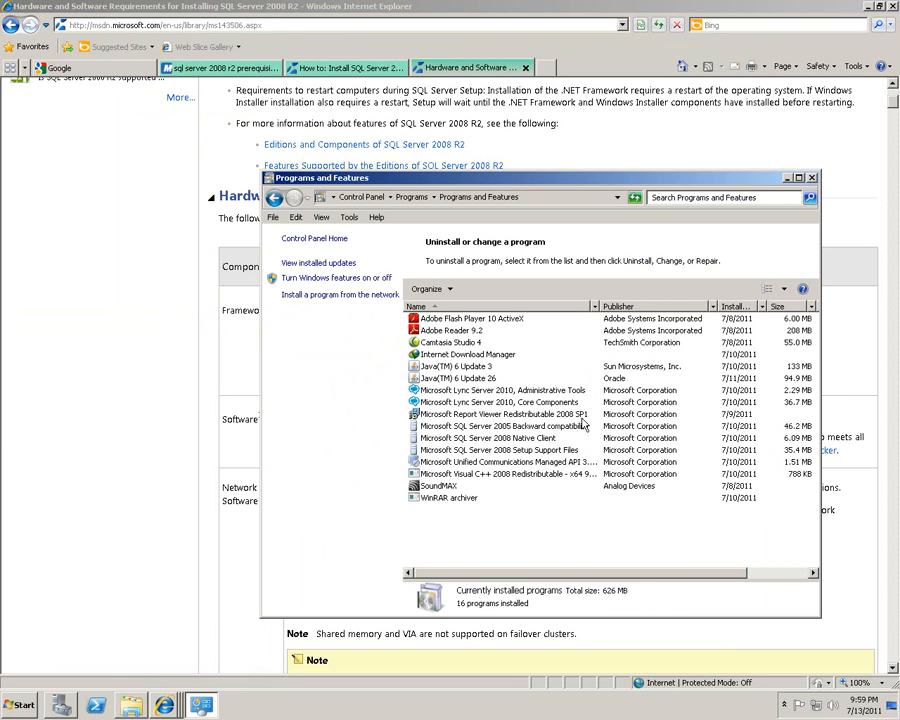
pyautogui.click(466, 393)
pyautogui.click(707, 535)
pyautogui.click(811, 178)
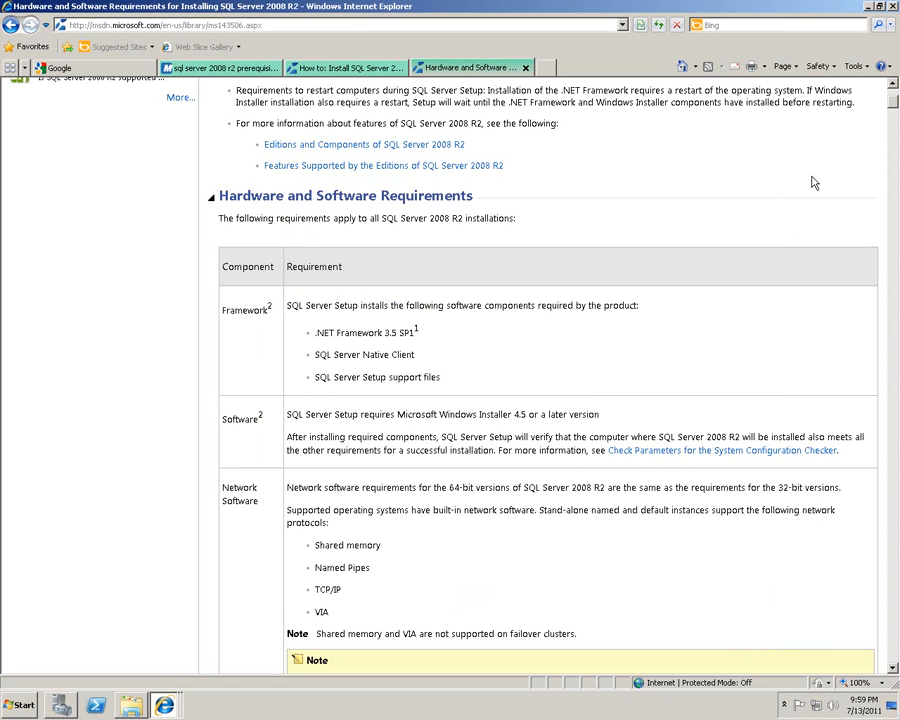
# Open the SQL Server Installer folder and launch setup.exe.
pyautogui.doubleClick(811, 177)
pyautogui.click(490, 502)
pyautogui.click(120, 712)
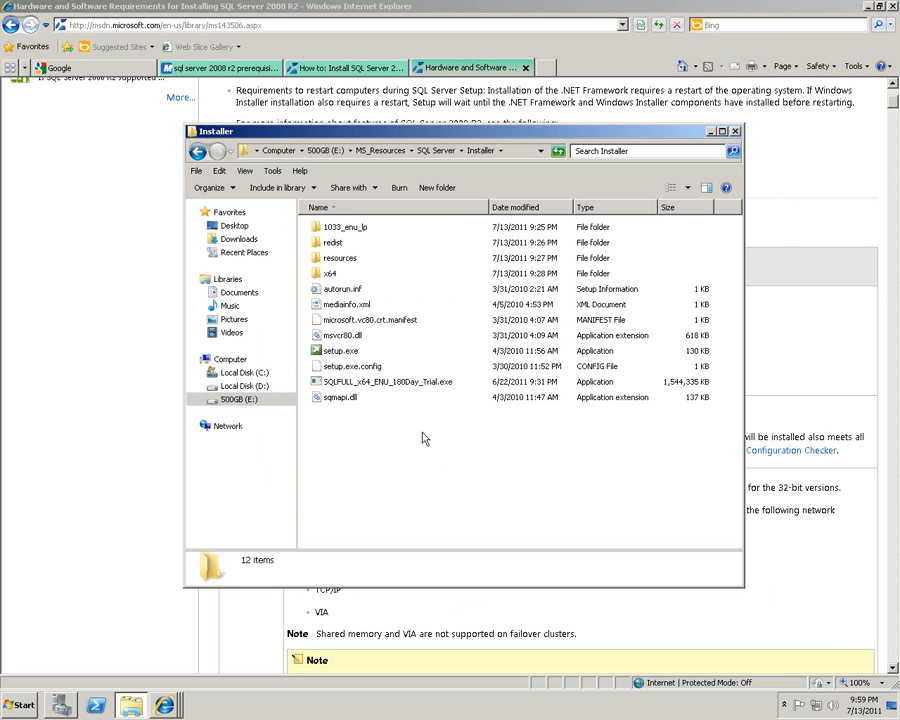
pyautogui.click(339, 353)
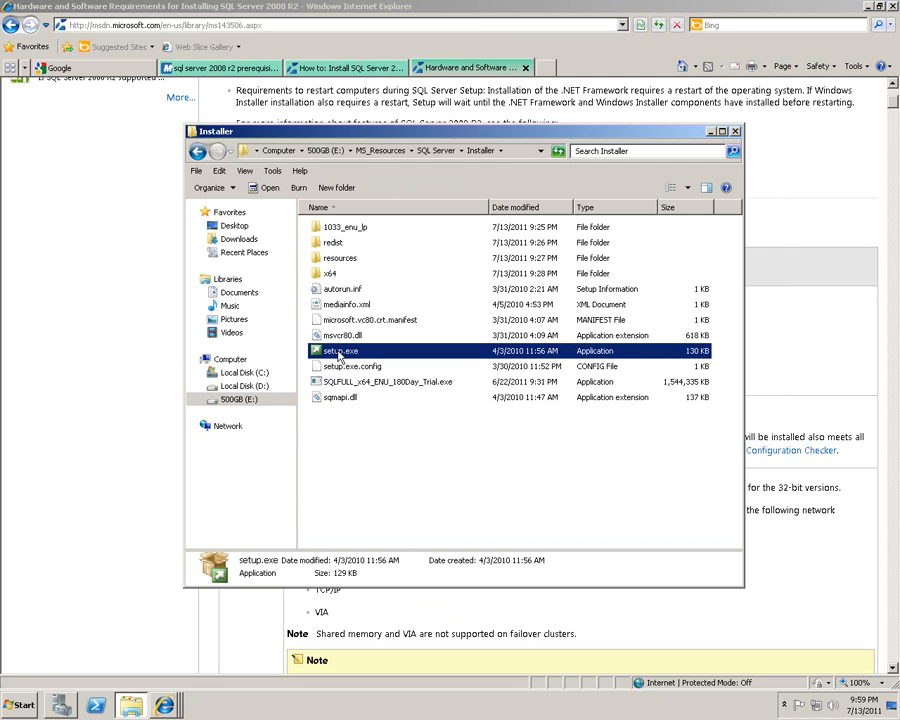
pyautogui.doubleClick(340, 353)
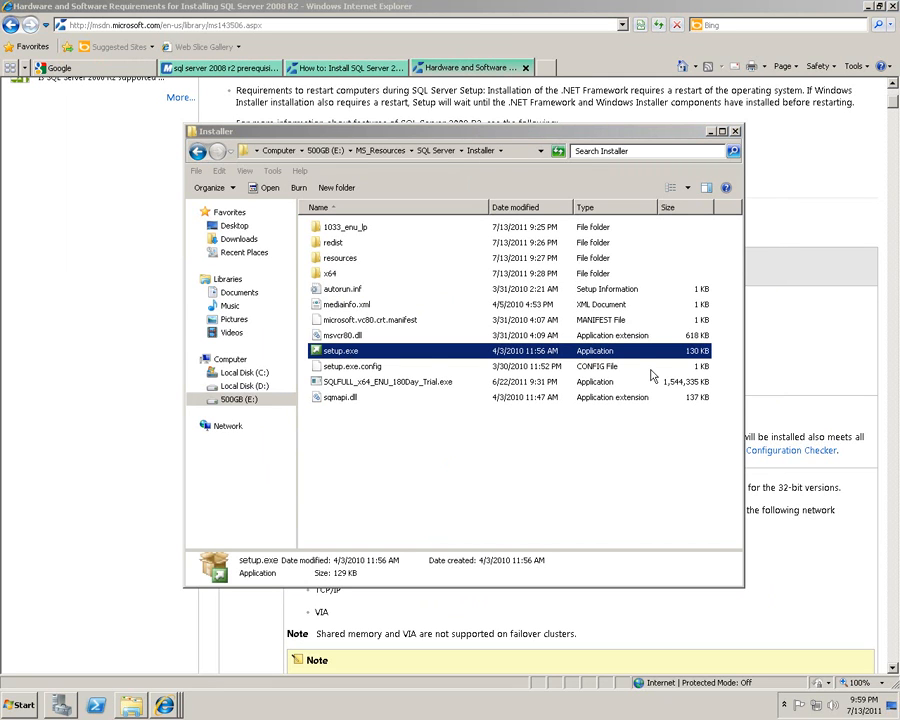
# Minimize Internet Explorer and move the Installer folder window to the bottom of the screen.
pyautogui.click(866, 6)
pyautogui.click(709, 131)
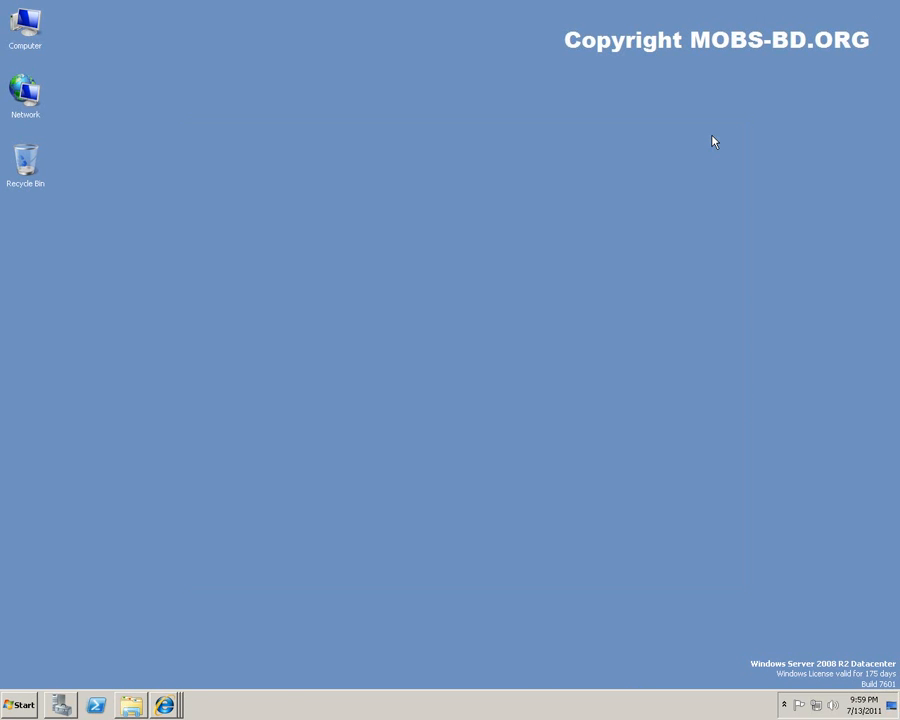
pyautogui.click(132, 707)
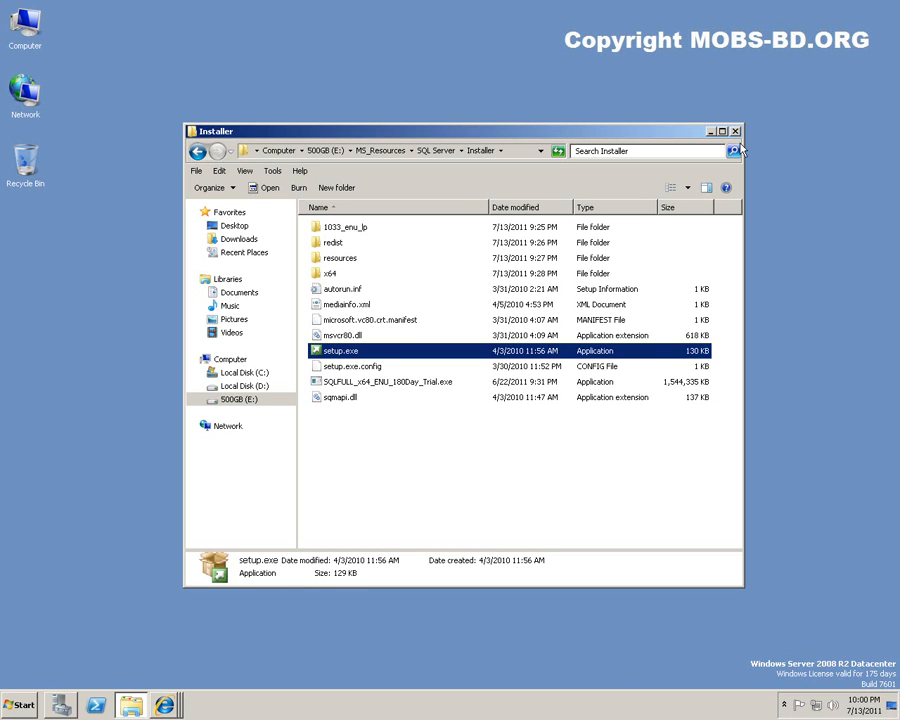
pyautogui.moveTo(675, 134); pyautogui.dragTo(675, 539)
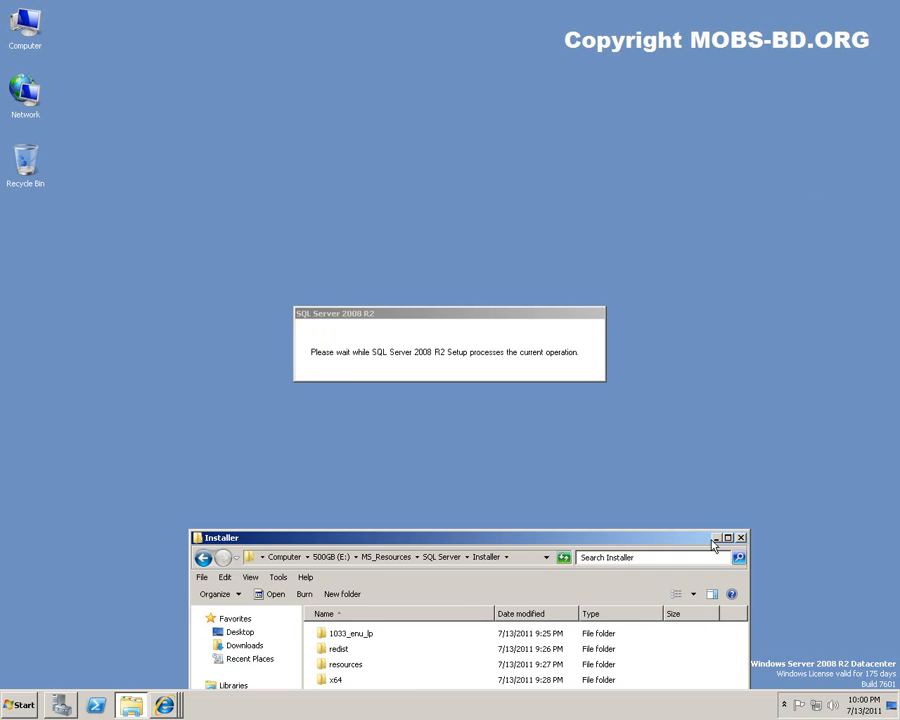
# Centre and enlarge the Installation Center window, then open the hardware and software requirements link.
pyautogui.click(715, 538)
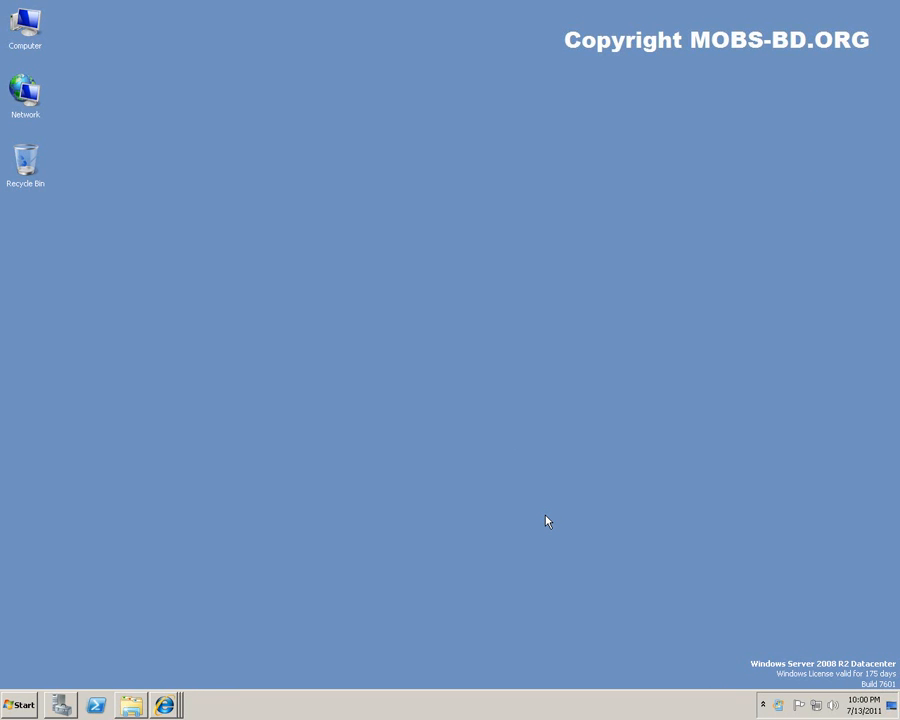
pyautogui.moveTo(364, 16); pyautogui.dragTo(527, 141)
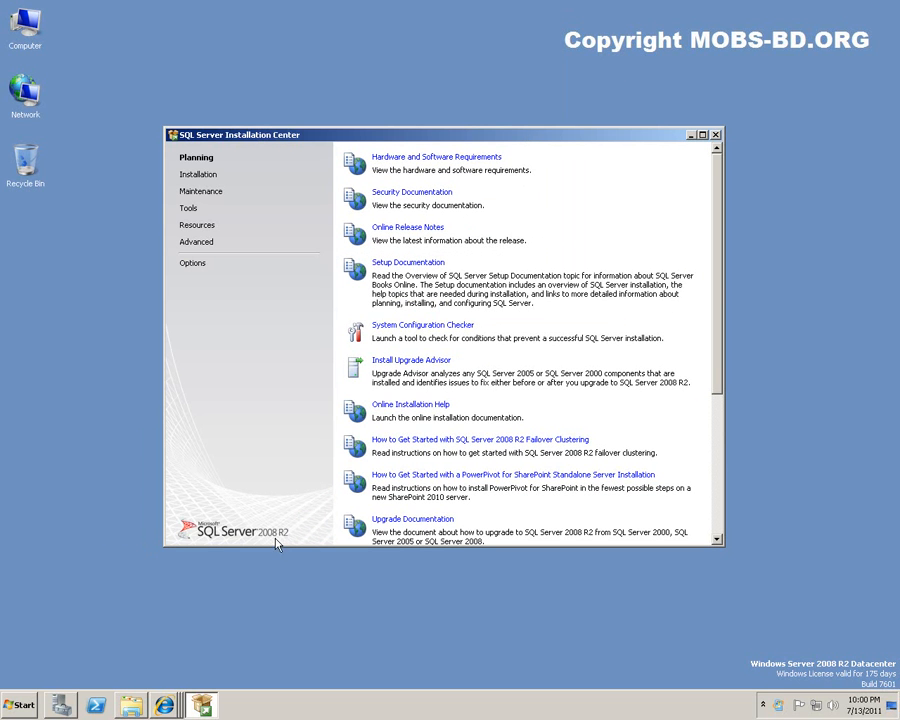
pyautogui.moveTo(724, 546); pyautogui.dragTo(747, 661)
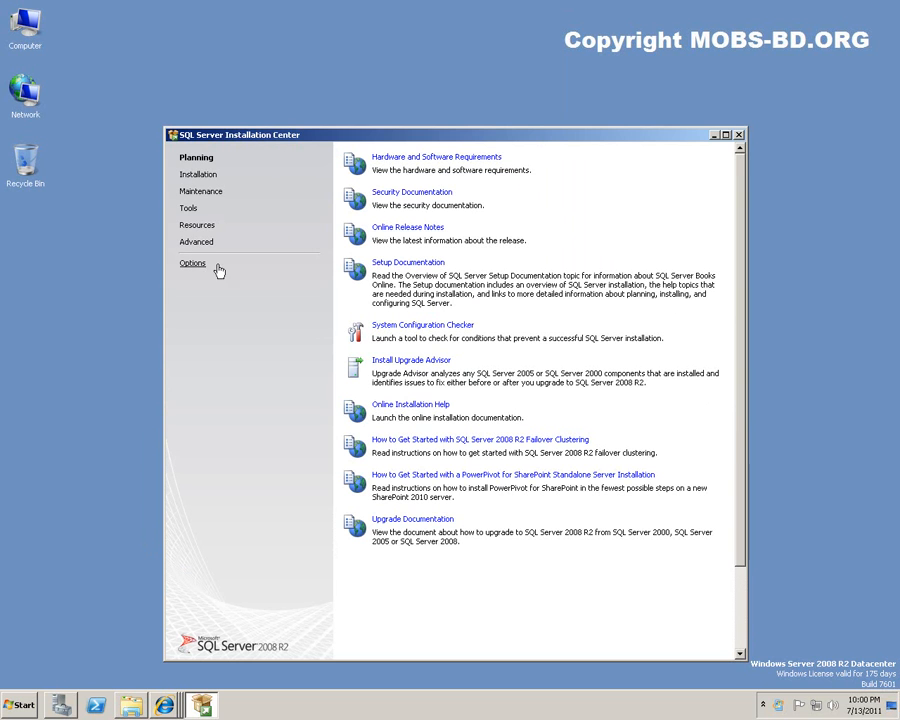
pyautogui.click(488, 158)
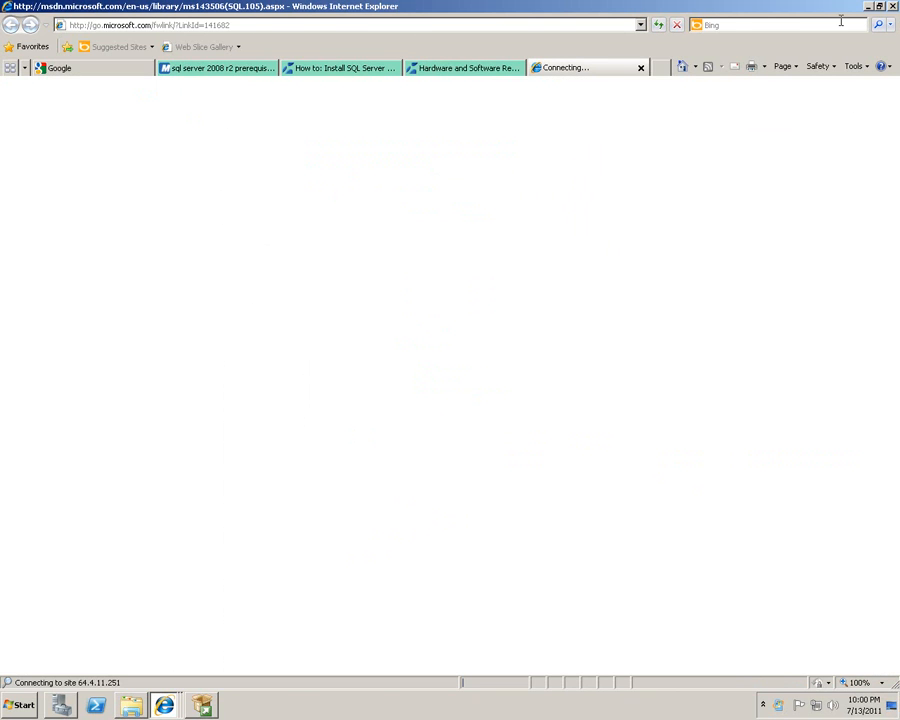
pyautogui.click(868, 6)
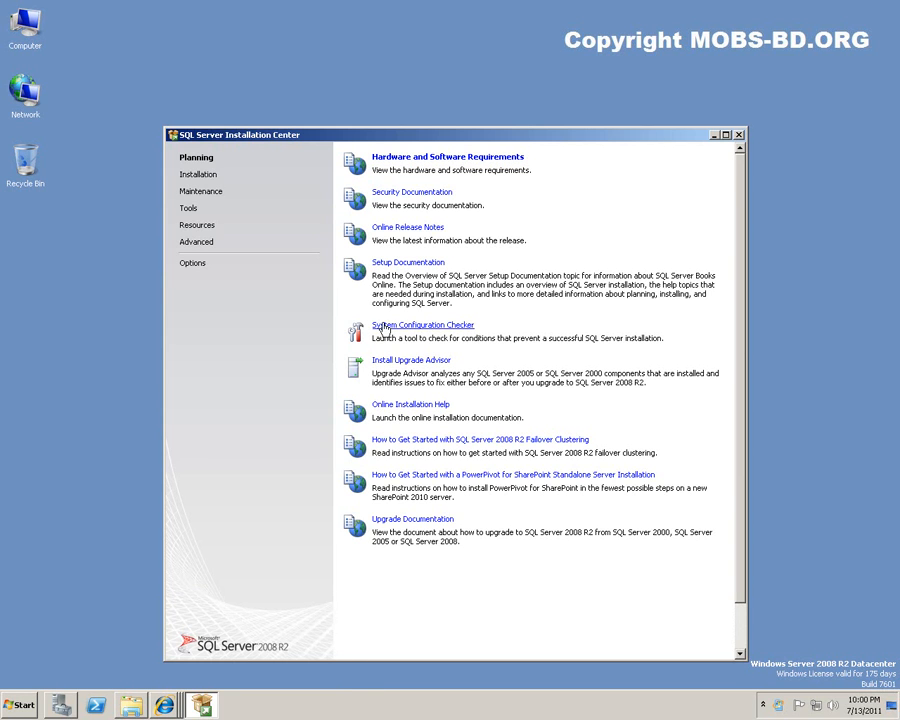
# On the Installation page, start a new stand-alone installation and minimize the Installation Center while it loads.
pyautogui.click(197, 175)
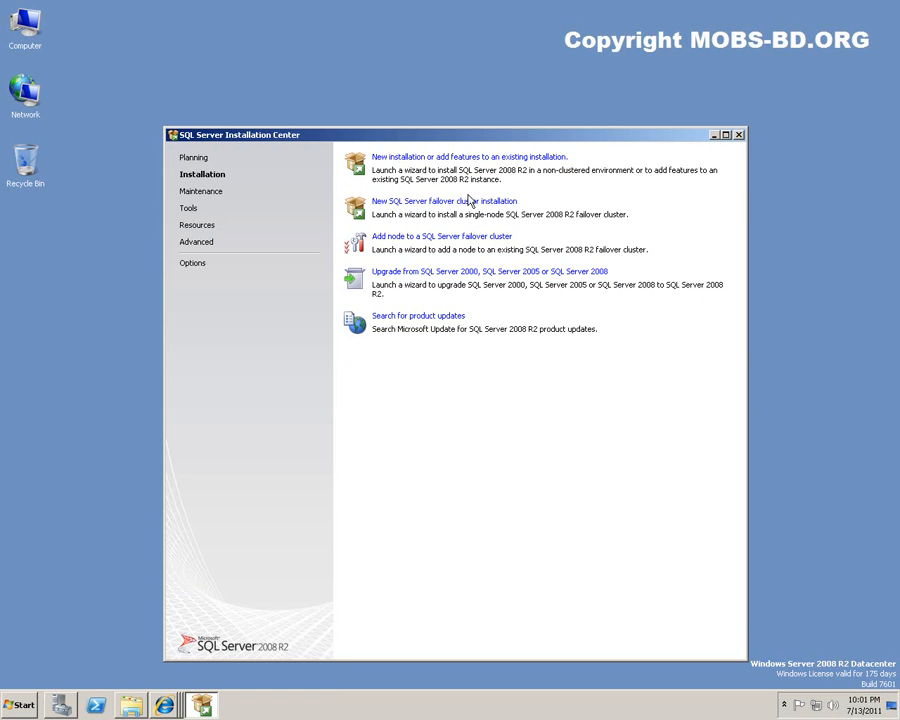
pyautogui.click(412, 157)
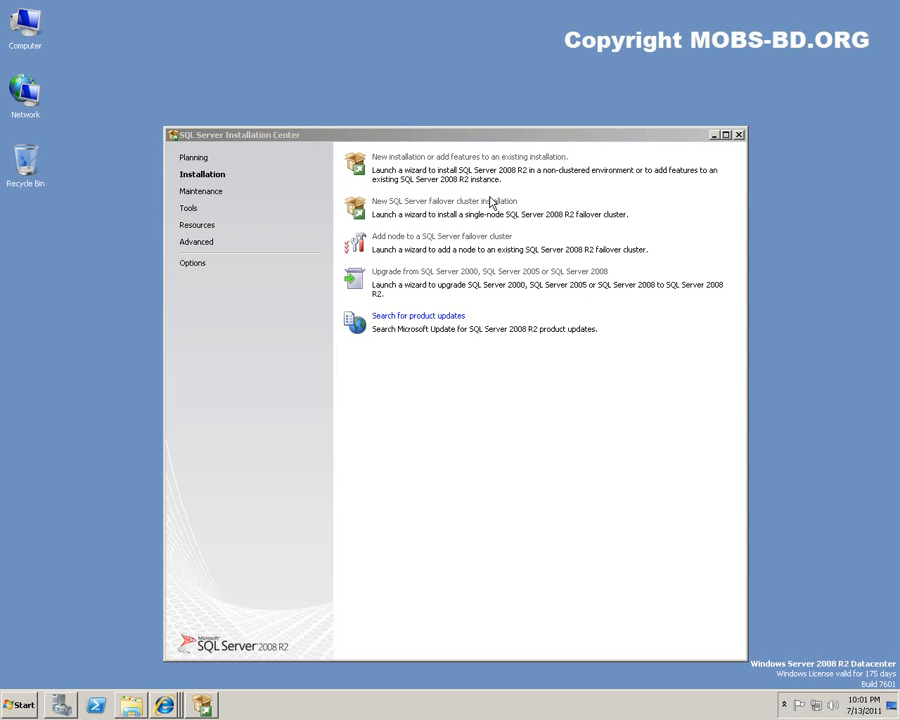
pyautogui.click(713, 136)
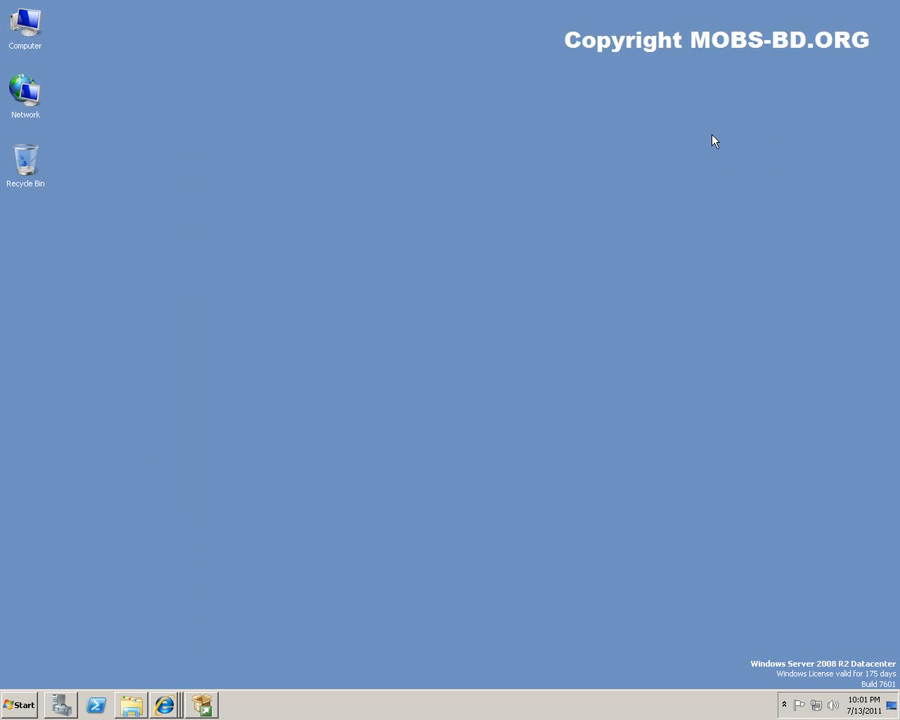
pyautogui.click(201, 705)
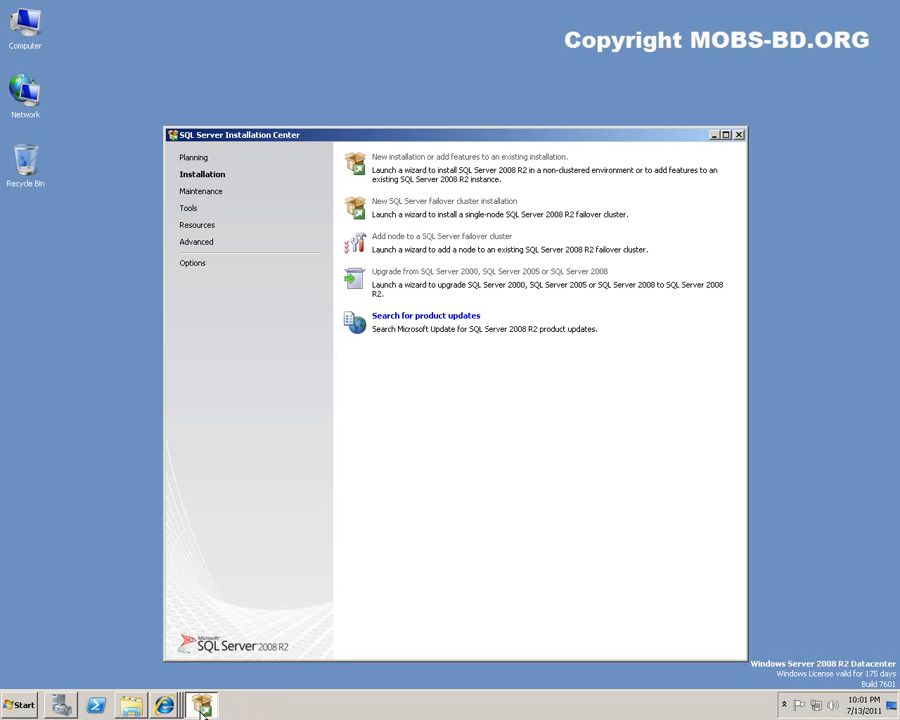
pyautogui.moveTo(203, 710)
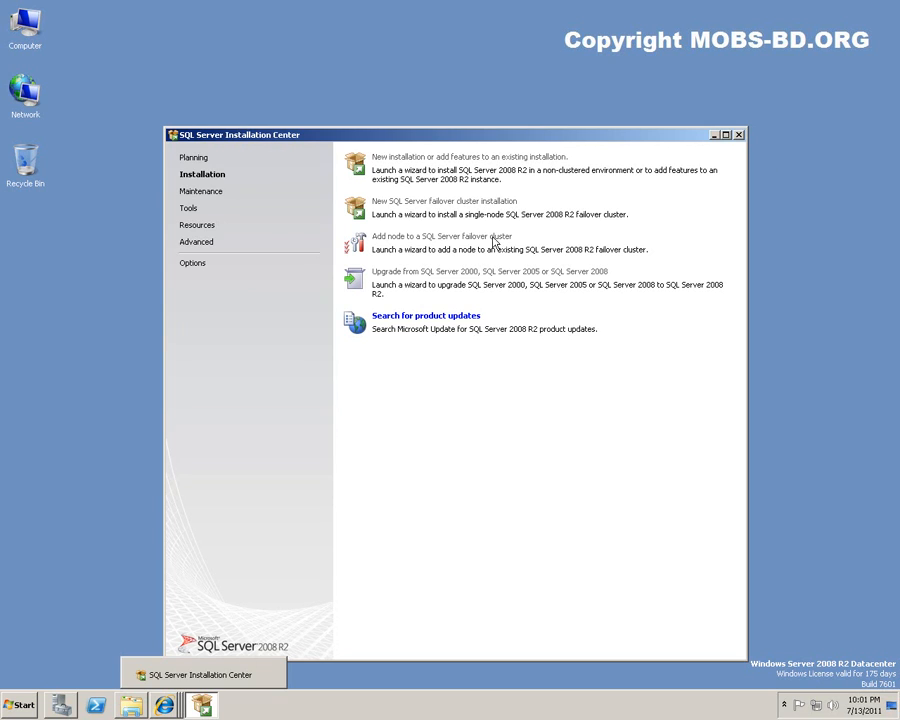
pyautogui.click(715, 135)
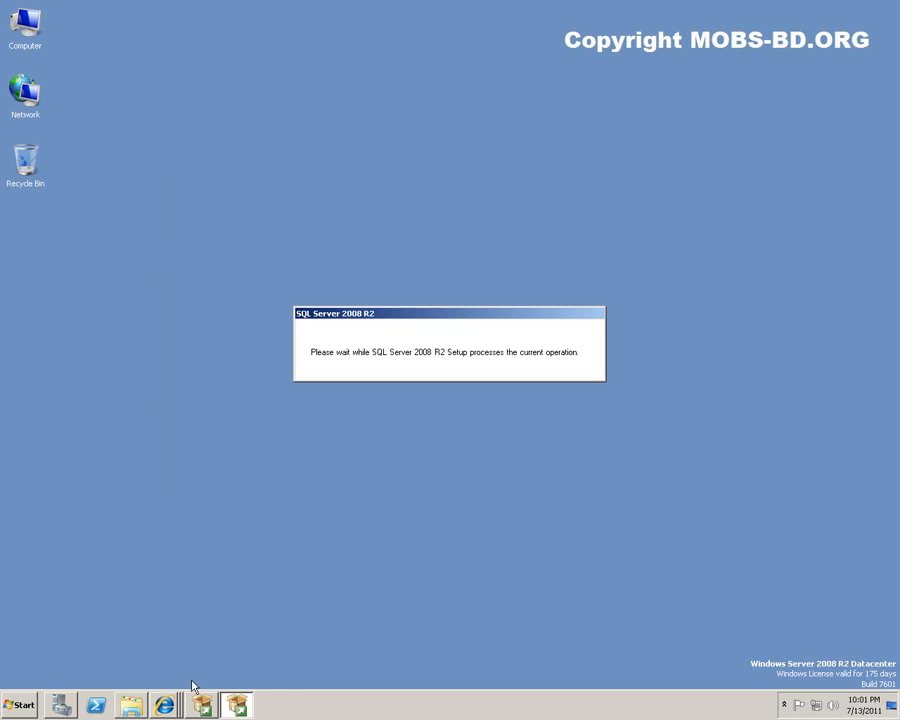
pyautogui.moveTo(203, 707)
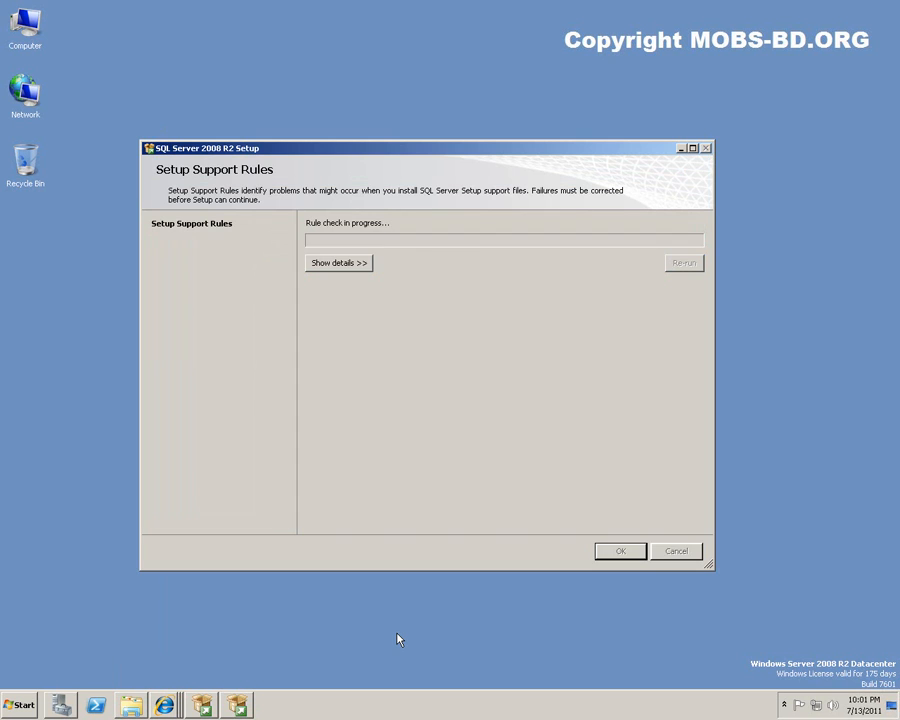
# Show details of the seven passed Setup Support Rules and confirm with OK.
pyautogui.click(336, 266)
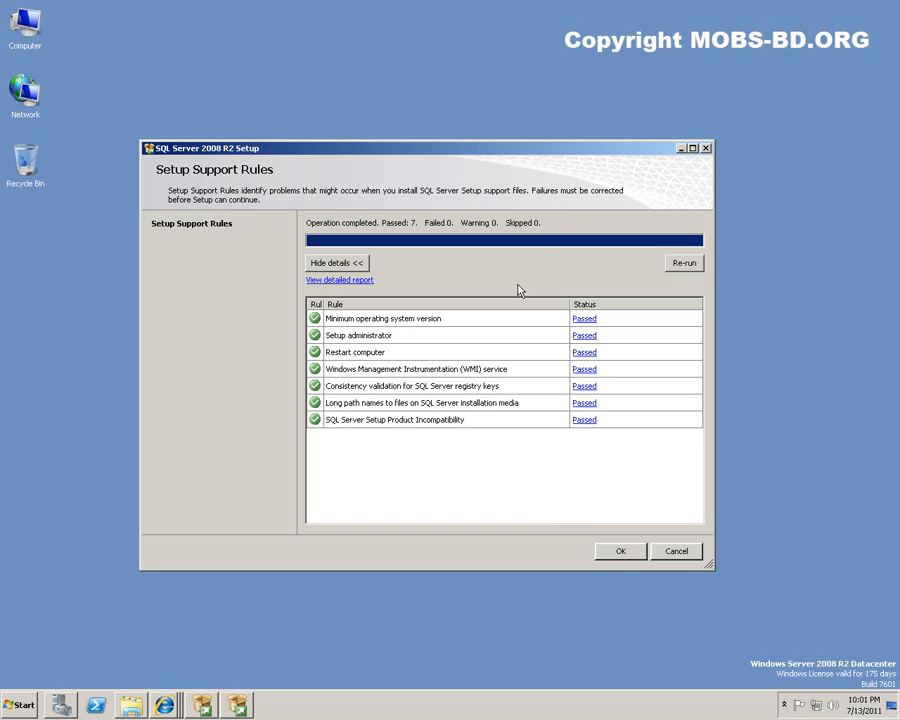
pyautogui.click(619, 553)
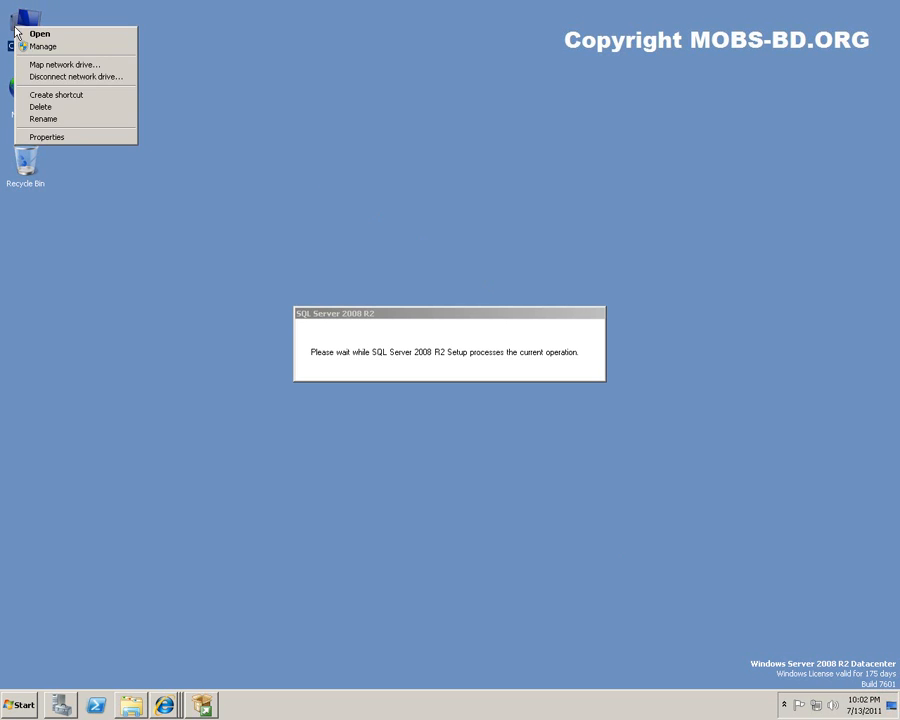
pyautogui.click(82, 139)
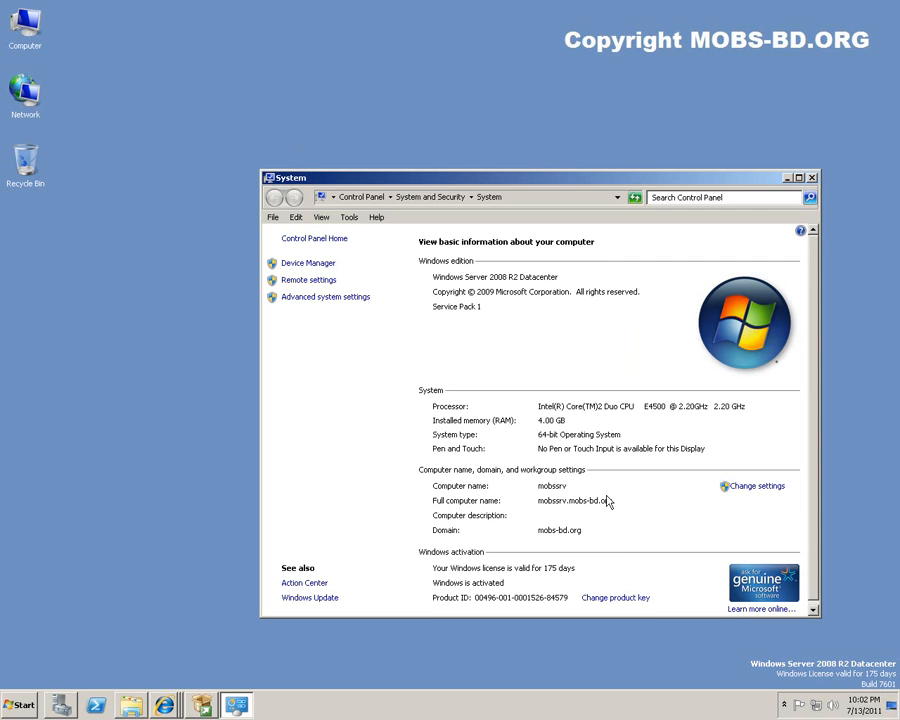
pyautogui.scroll(-1, 600, 503)
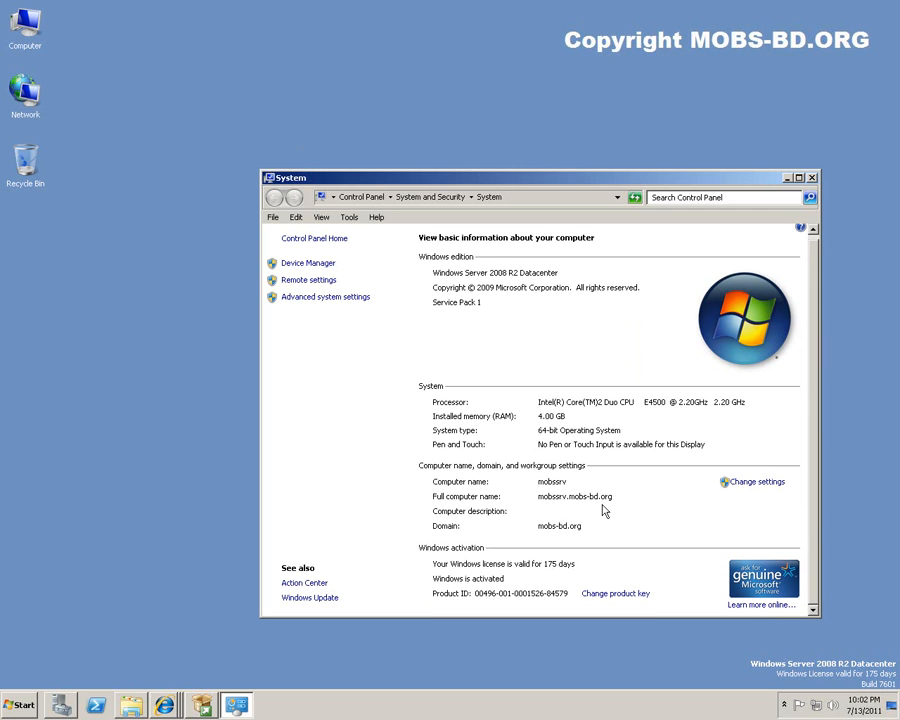
pyautogui.click(811, 178)
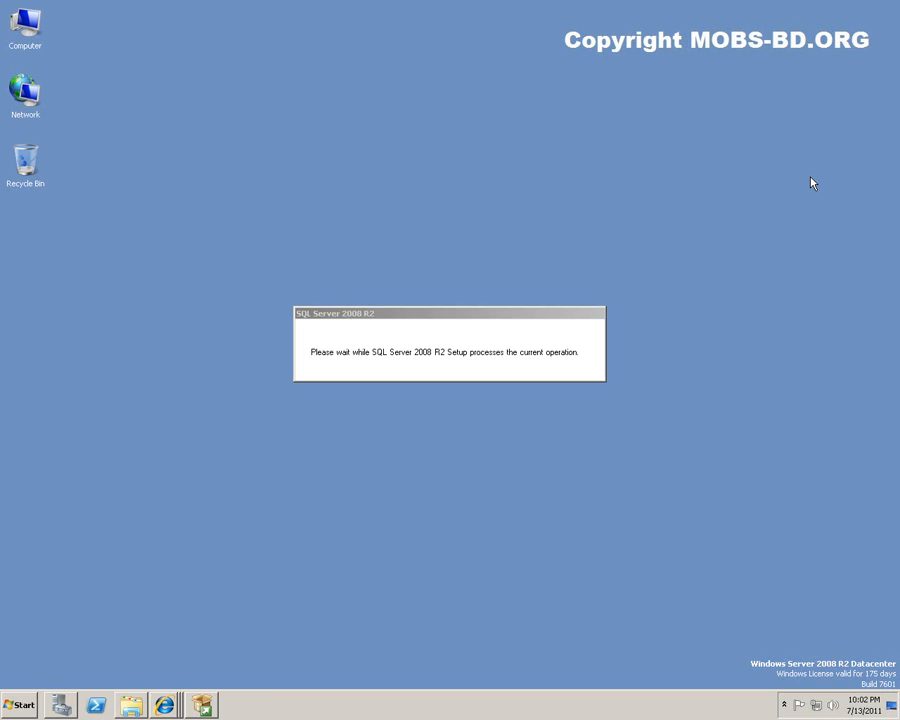
# Keep the free Evaluation edition, accept the license terms and continue to Setup Support Files.
pyautogui.click(440, 314)
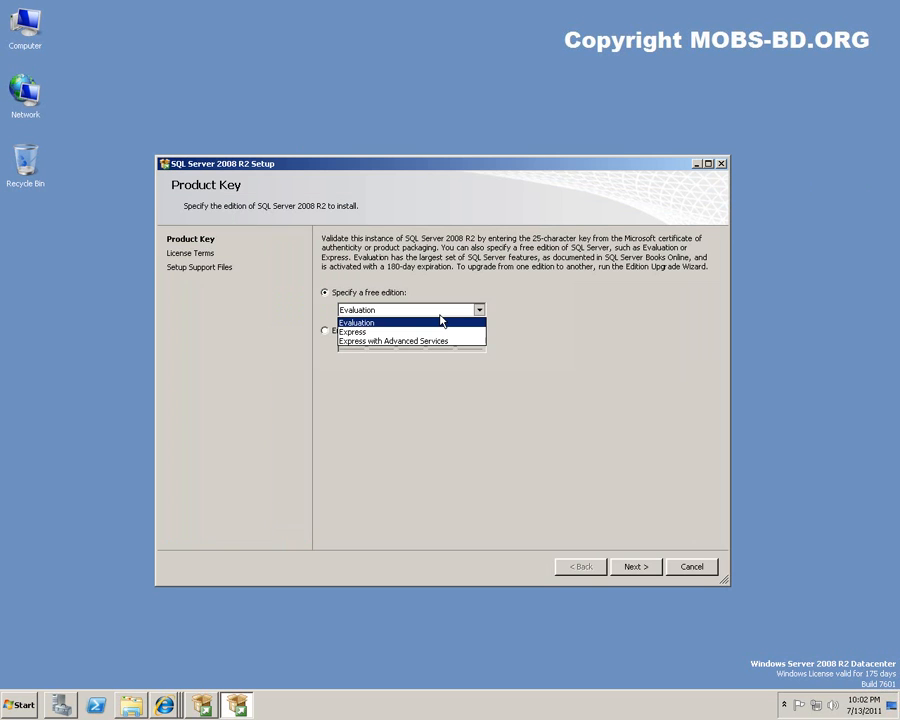
pyautogui.click(658, 315)
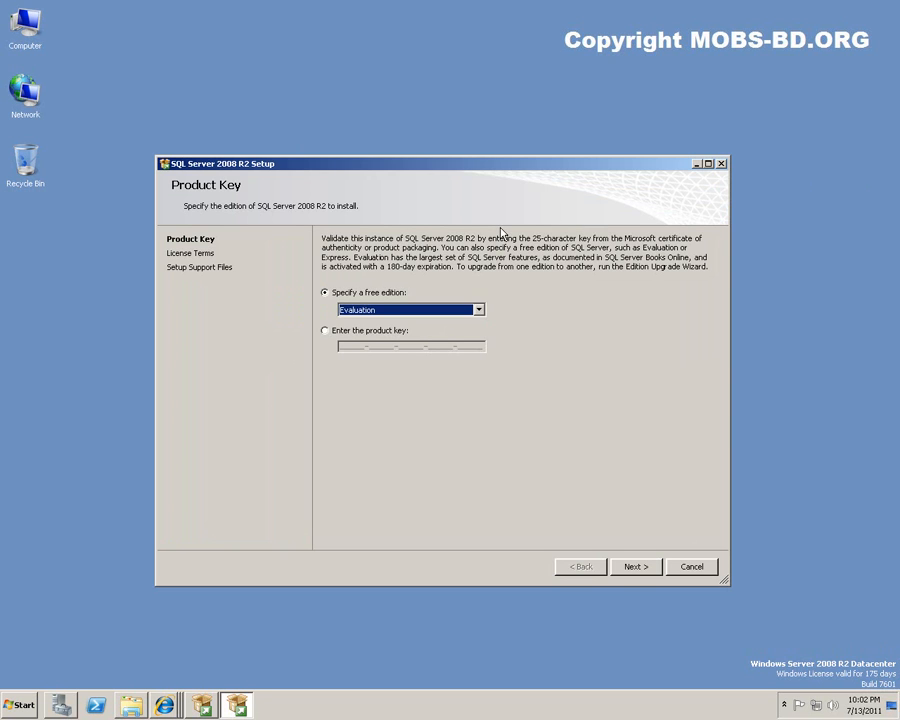
pyautogui.click(358, 318)
pyautogui.click(359, 317)
pyautogui.click(632, 566)
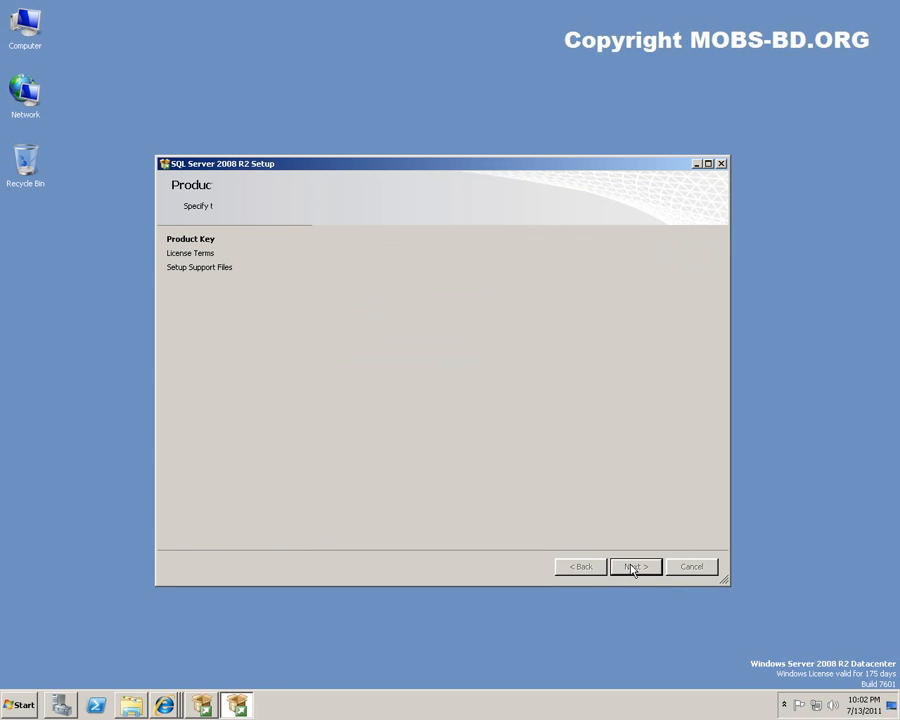
pyautogui.click(368, 492)
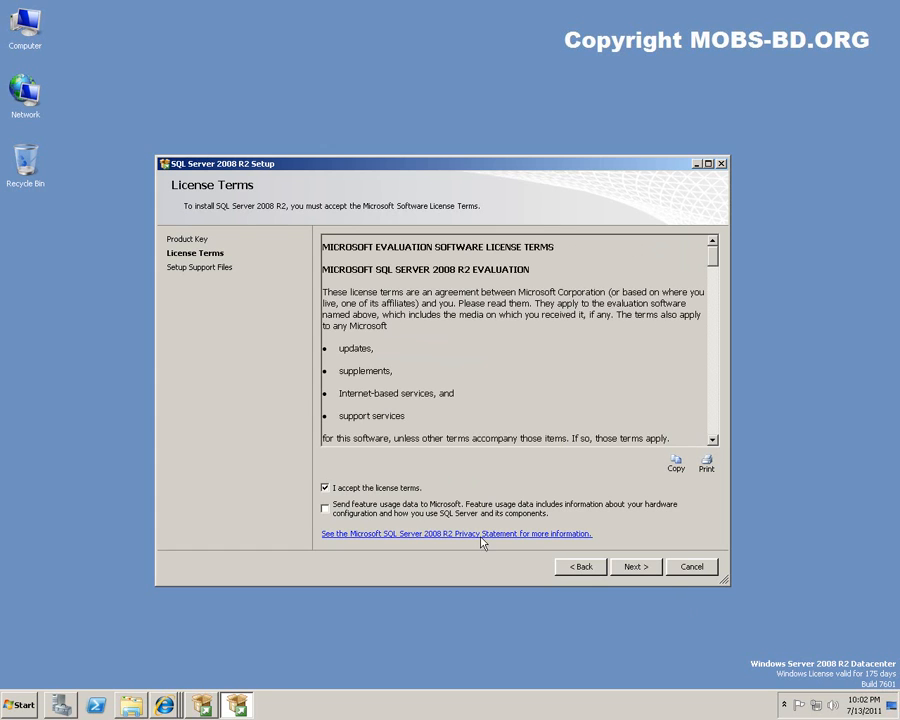
pyautogui.click(637, 567)
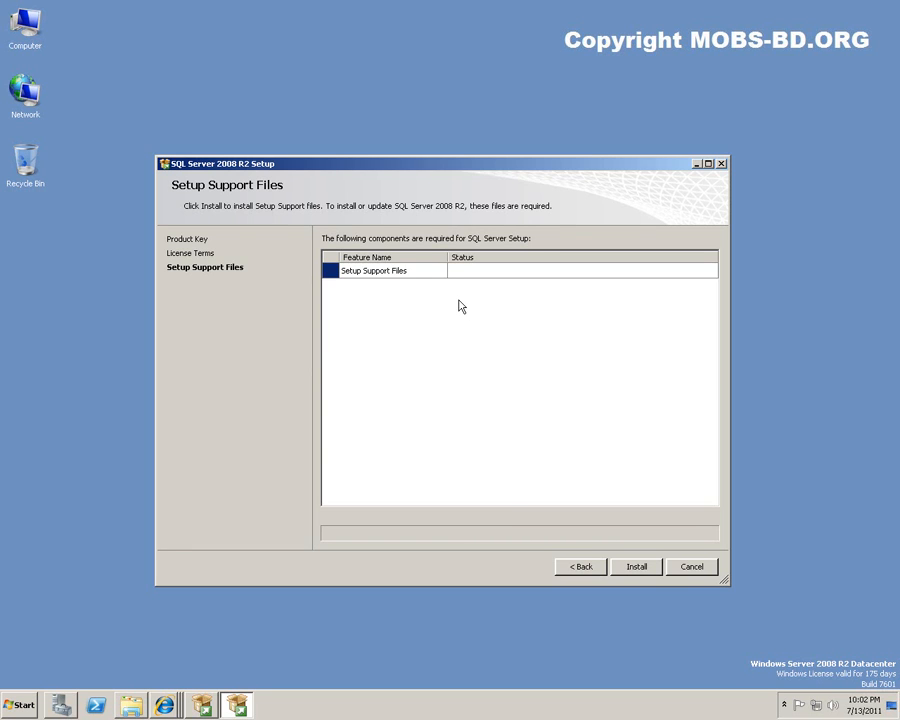
# Install the setup support files, nudging the setup window higher while it runs.
pyautogui.click(638, 567)
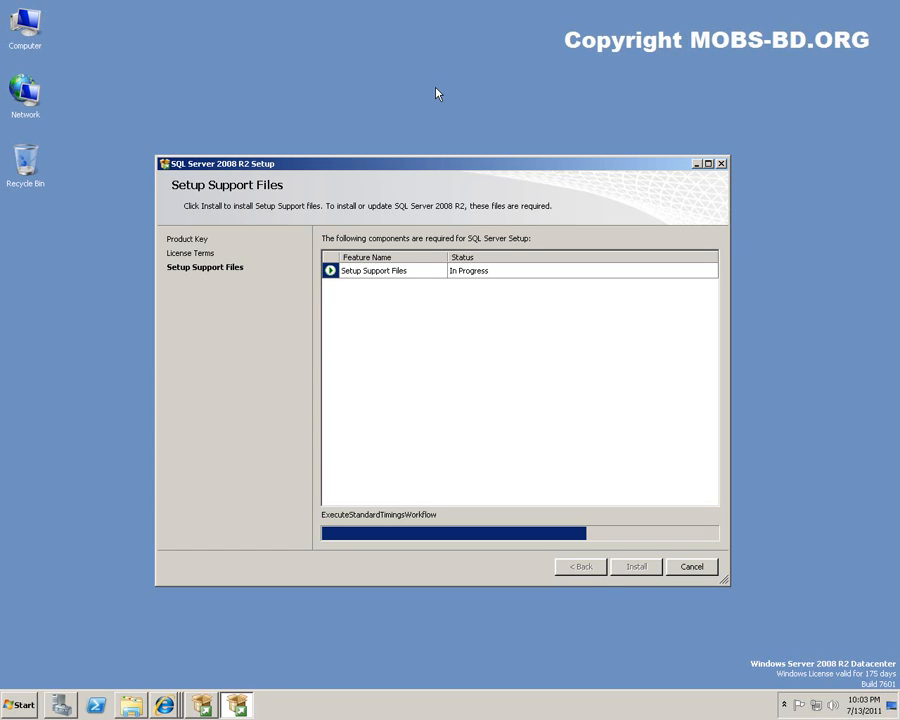
pyautogui.moveTo(420, 167); pyautogui.dragTo(427, 127)
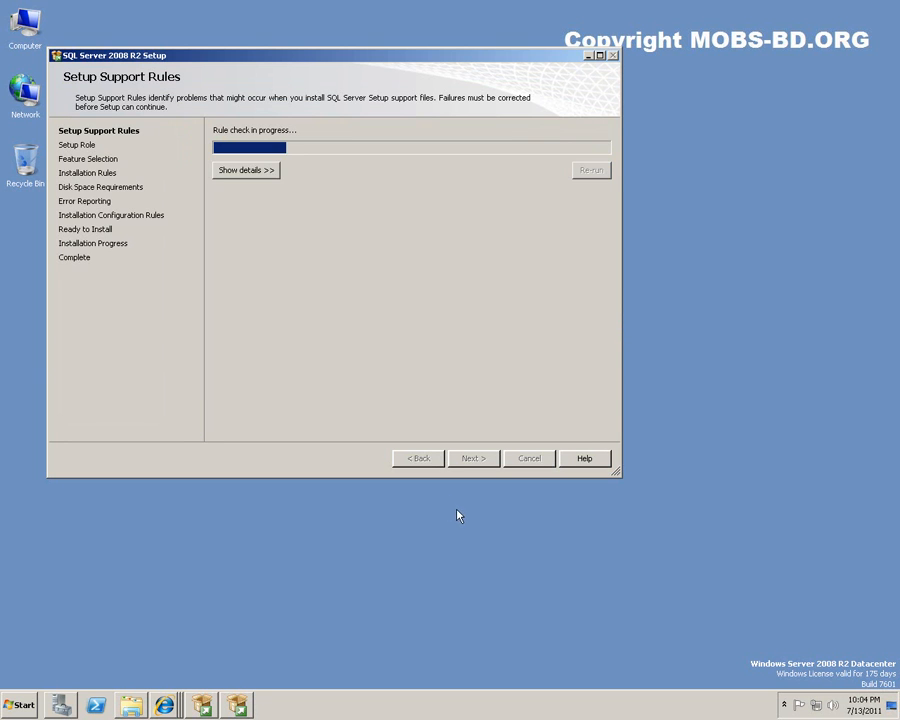
# Read and dismiss the domain controller and Windows Firewall rule warnings, then continue to Setup Role.
pyautogui.click(241, 172)
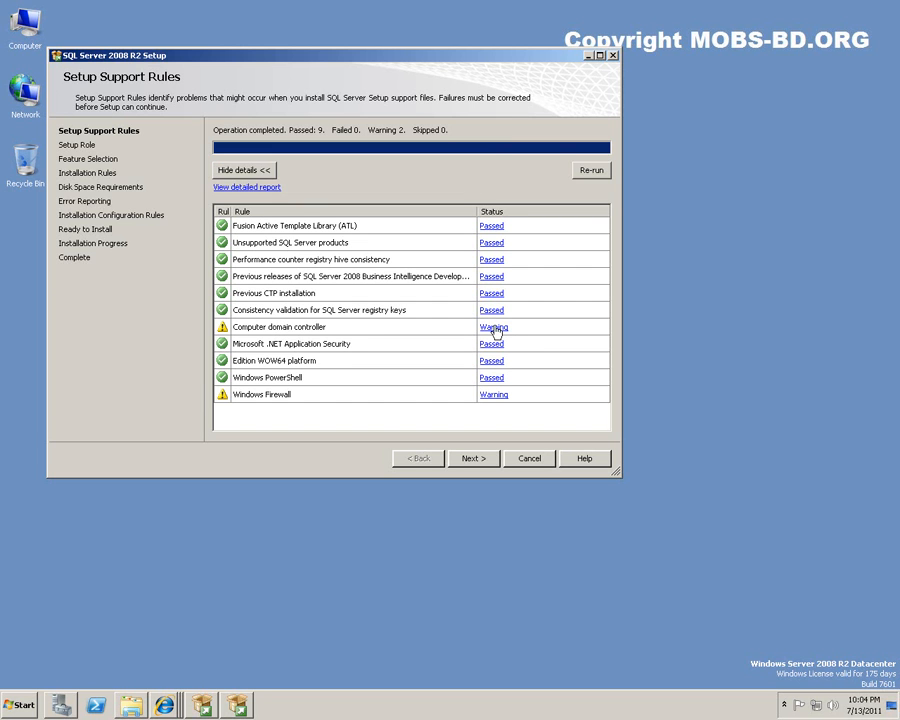
pyautogui.moveTo(346, 54); pyautogui.dragTo(464, 64)
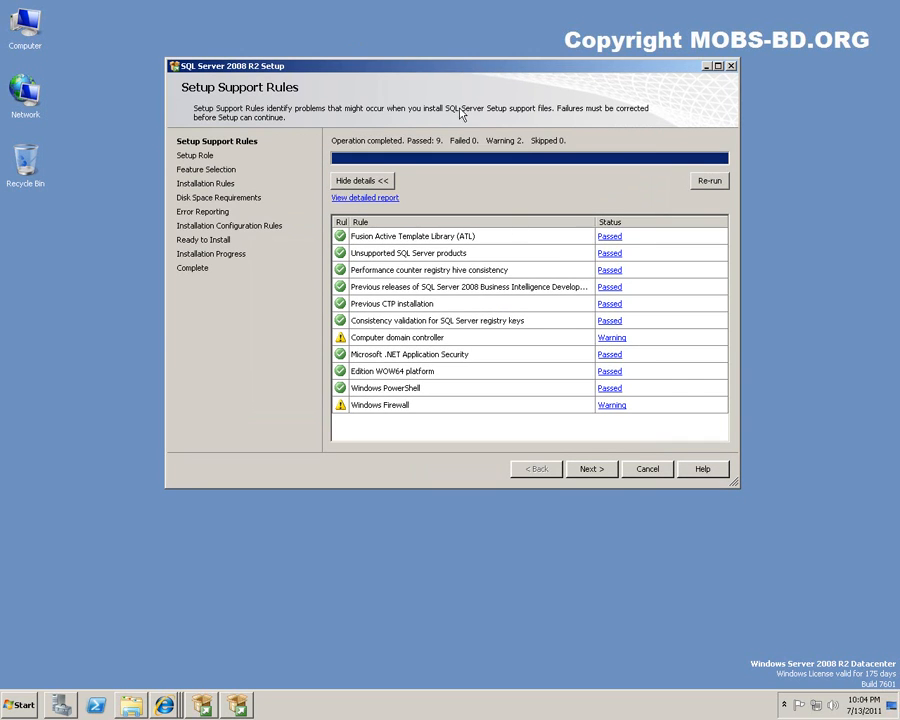
pyautogui.click(611, 340)
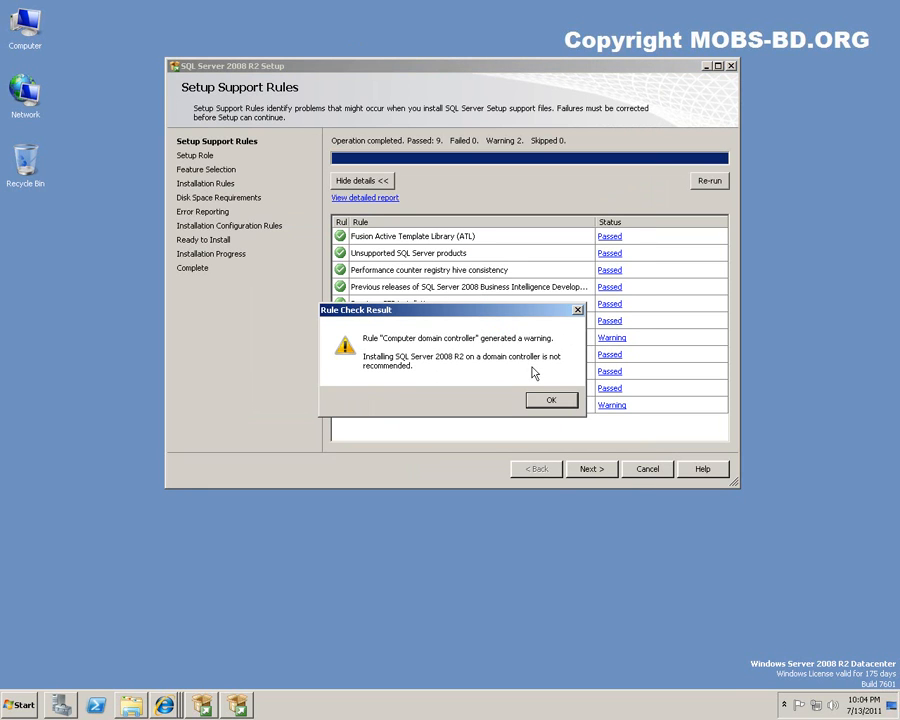
pyautogui.click(567, 404)
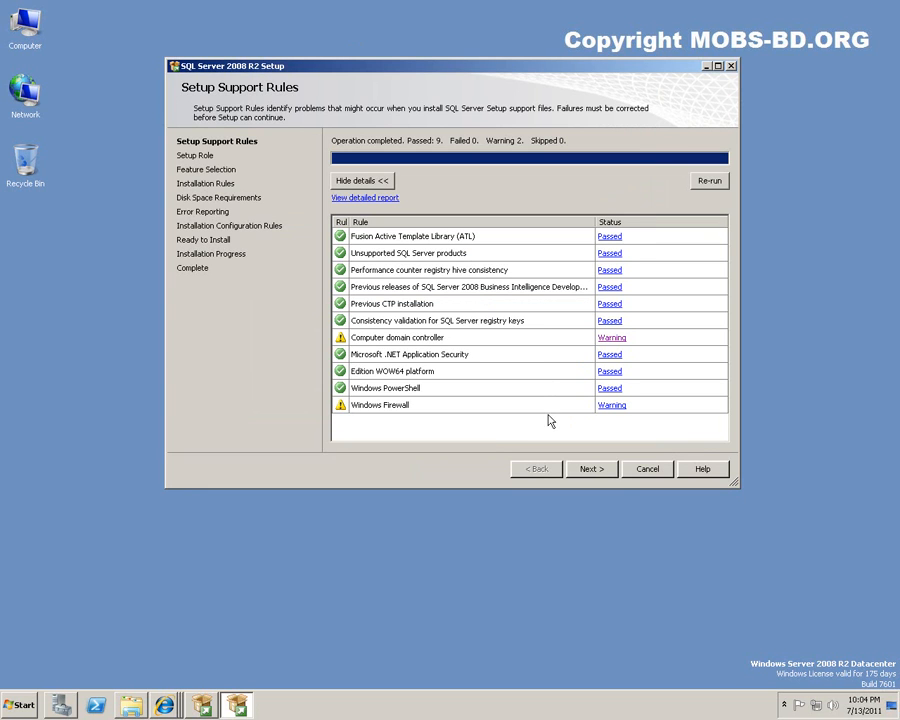
pyautogui.click(615, 407)
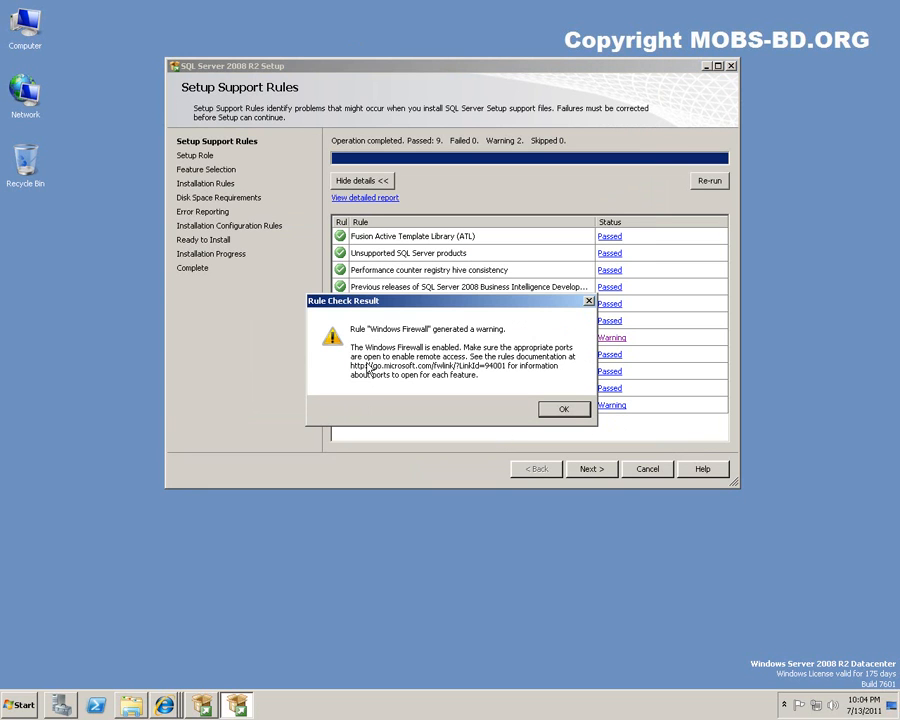
pyautogui.click(567, 408)
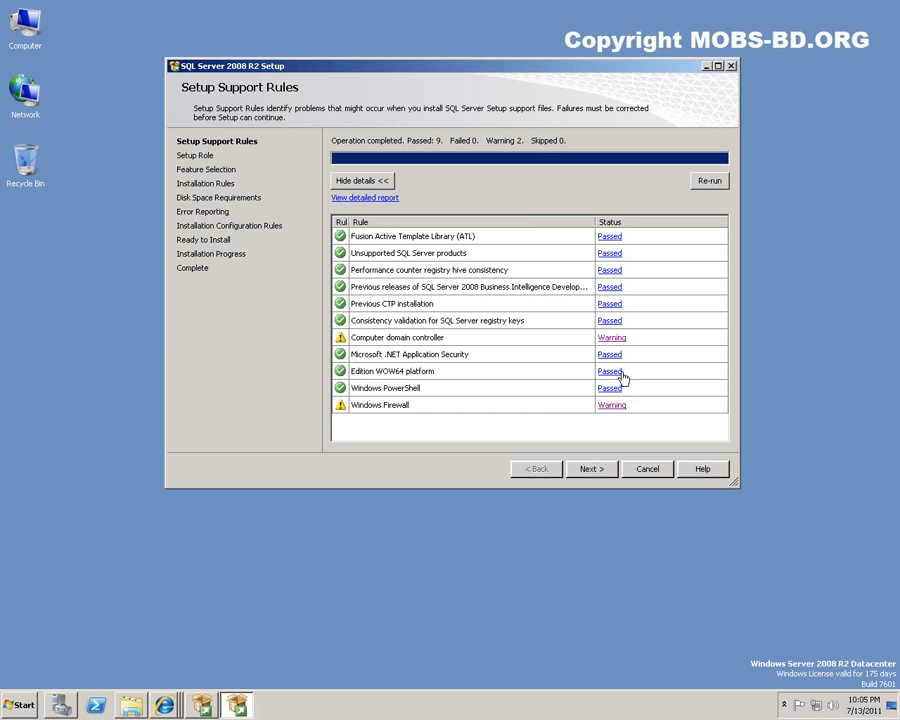
pyautogui.click(592, 474)
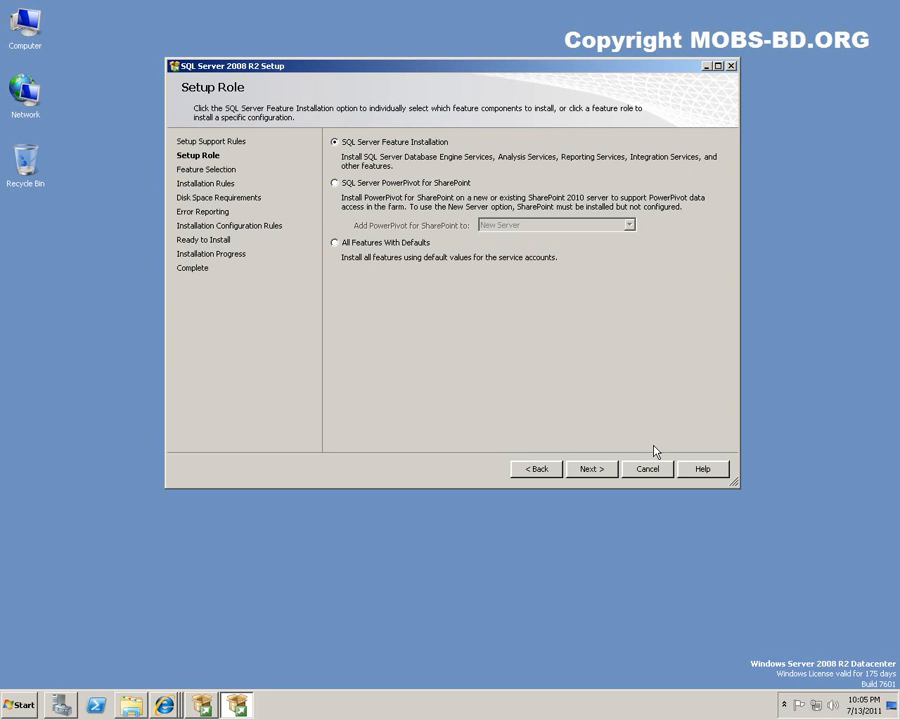
# Keep SQL Server Feature Installation as the role and continue to Feature Selection.
pyautogui.click(594, 474)
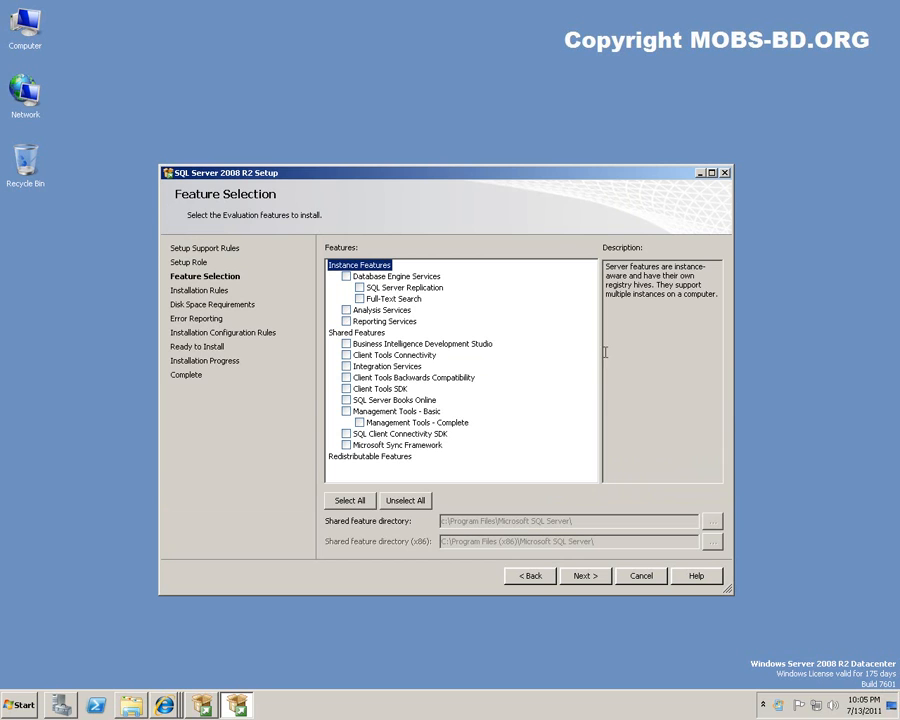
# Tick Database Engine Services, Full-Text Search, Analysis Services and Reporting Services.
pyautogui.click(346, 276)
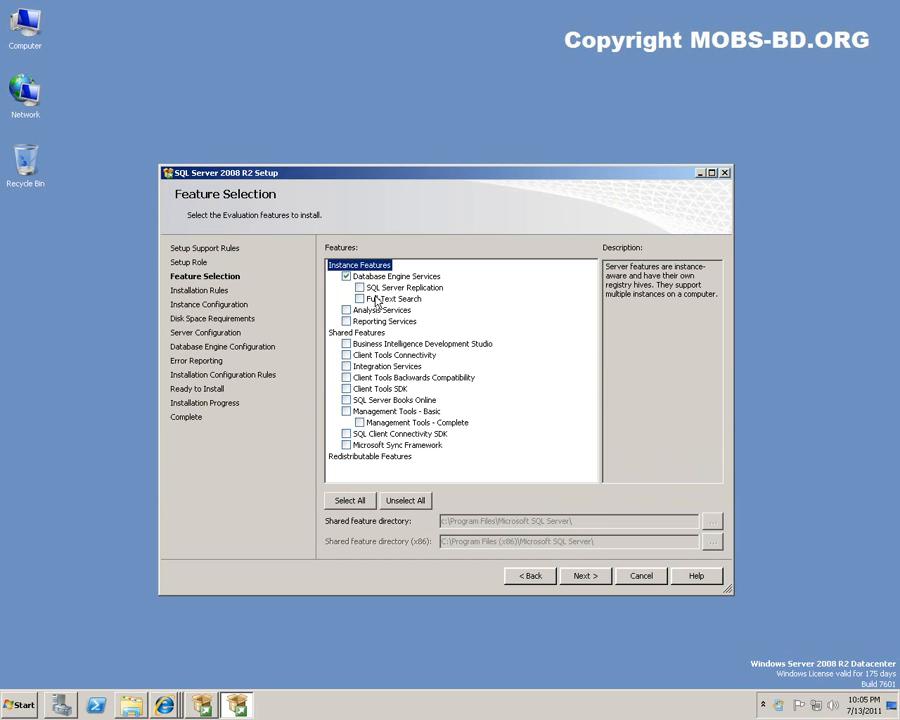
pyautogui.click(359, 299)
pyautogui.click(346, 310)
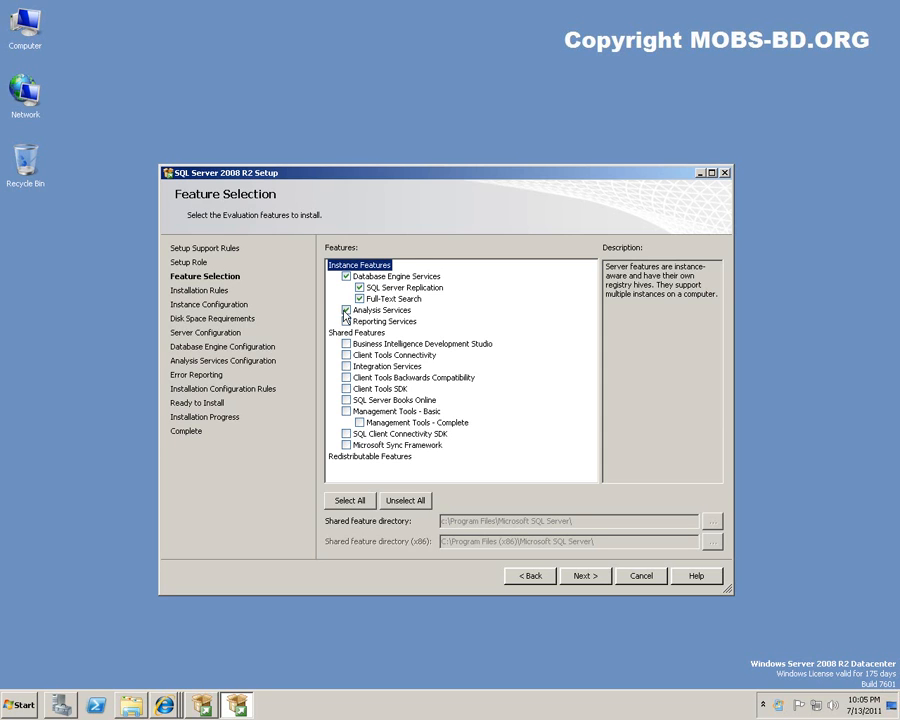
pyautogui.click(346, 322)
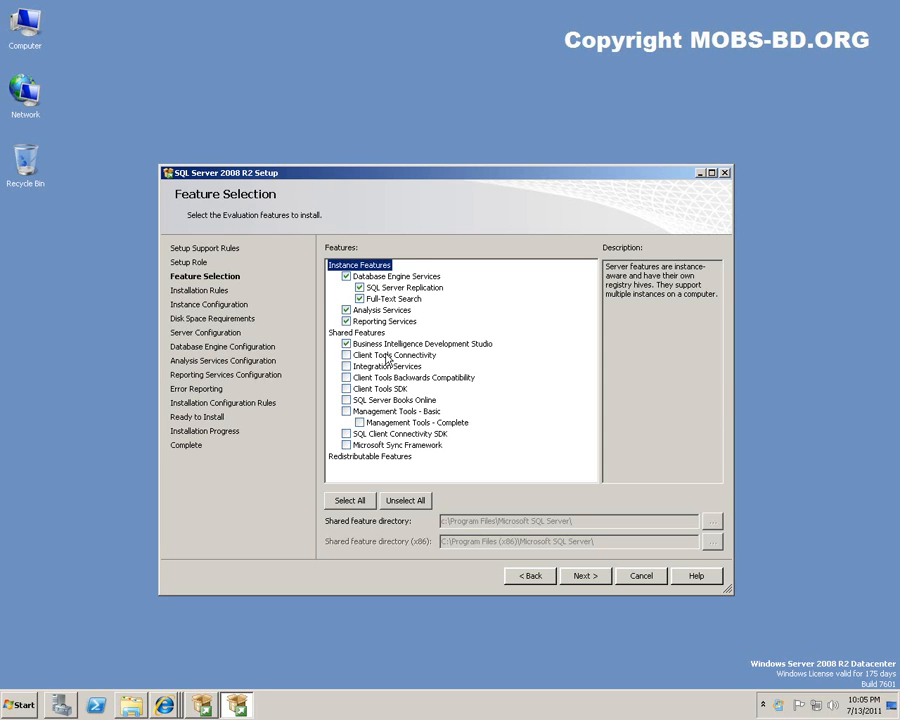
# Add Client Tools Connectivity, Management Tools - Basic and Microsoft Sync Framework, then run the installation rules check.
pyautogui.click(346, 355)
pyautogui.click(375, 401)
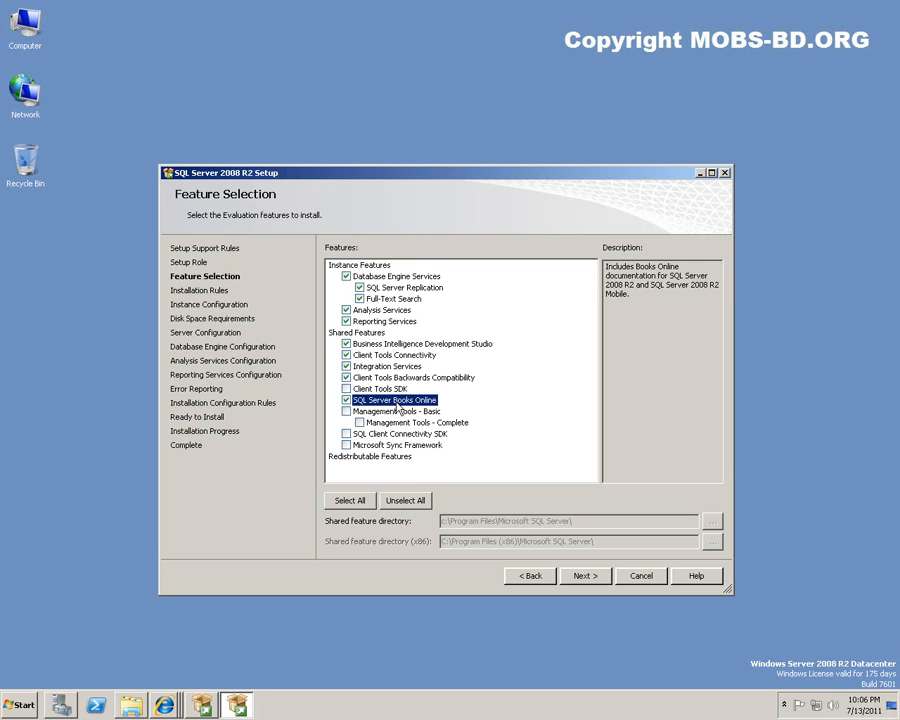
pyautogui.click(347, 412)
pyautogui.click(346, 445)
pyautogui.click(585, 576)
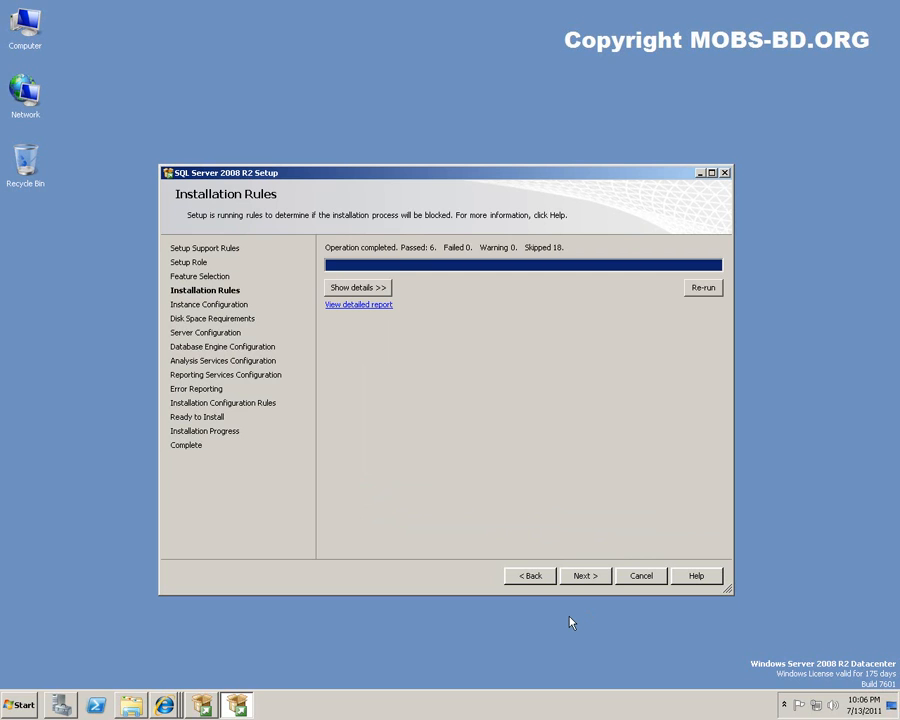
# Expand and review the detailed Installation Rules results, then proceed to Instance Configuration.
pyautogui.click(368, 290)
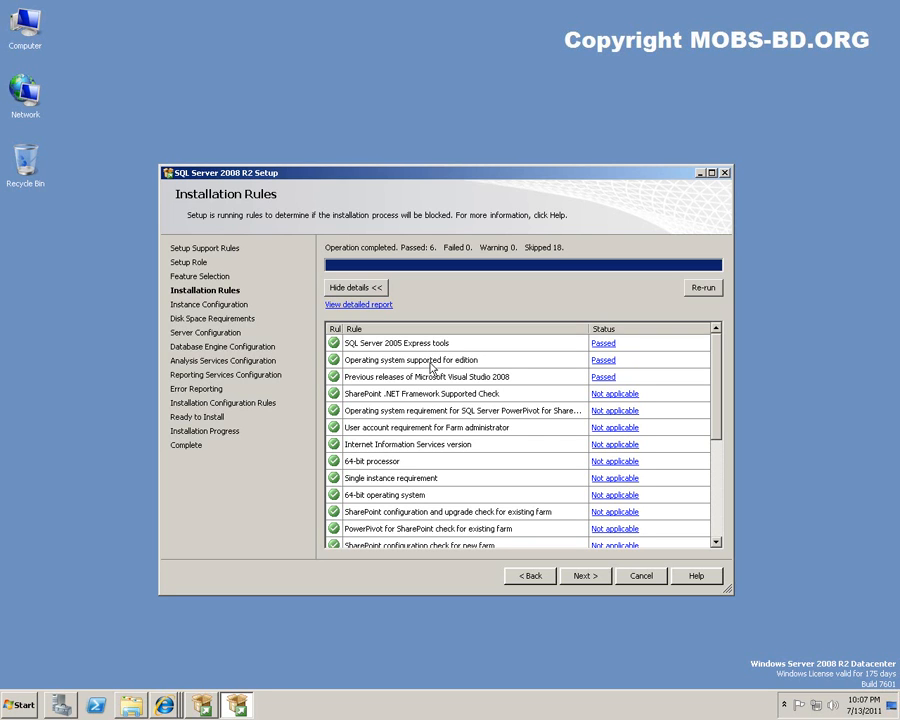
pyautogui.moveTo(722, 357); pyautogui.dragTo(717, 474)
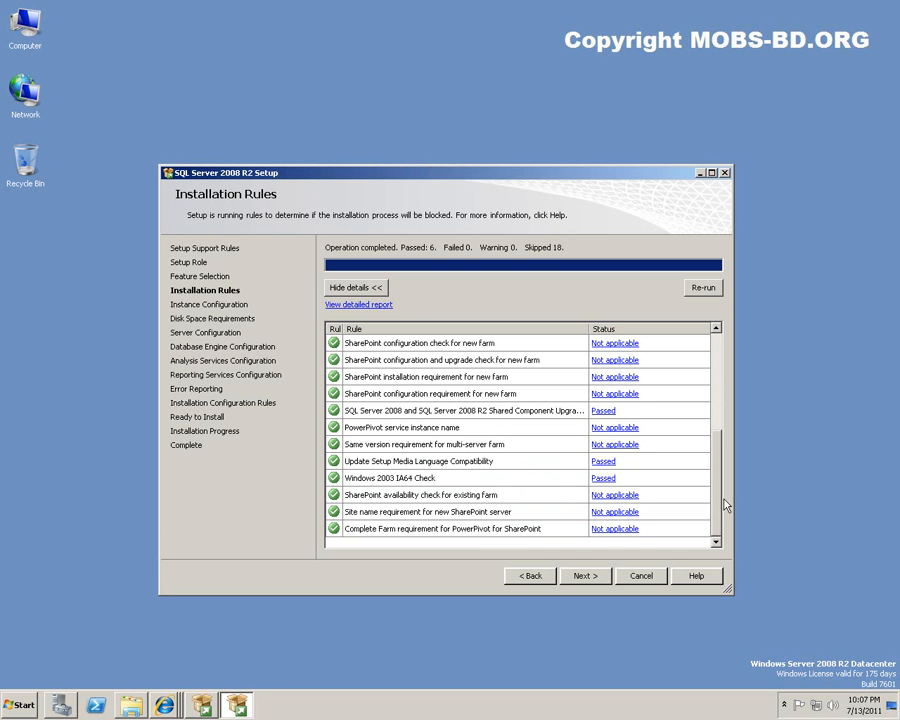
pyautogui.moveTo(717, 520); pyautogui.dragTo(709, 394)
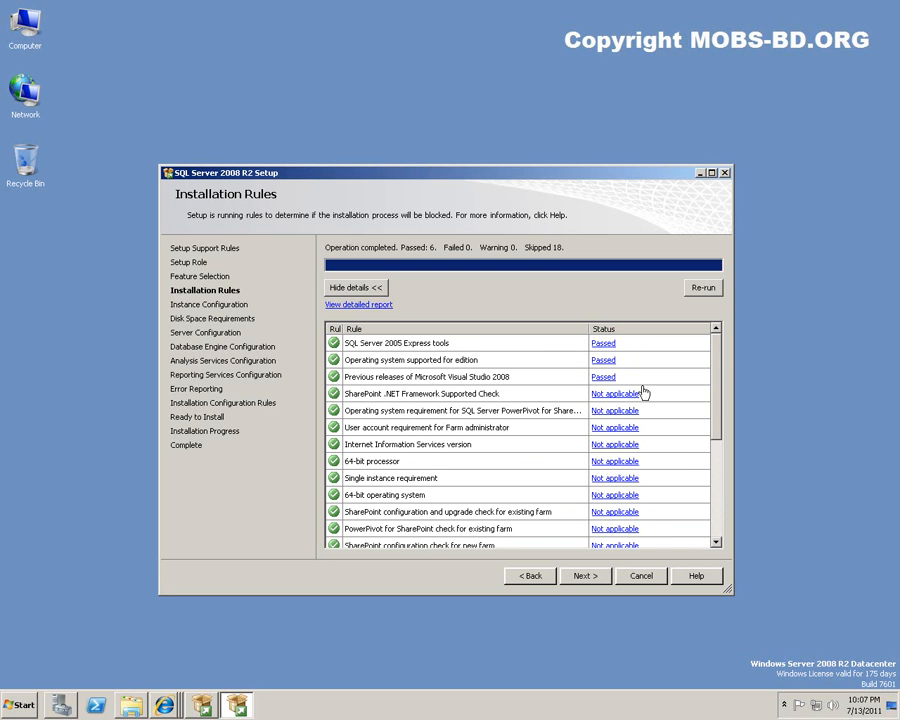
pyautogui.click(594, 579)
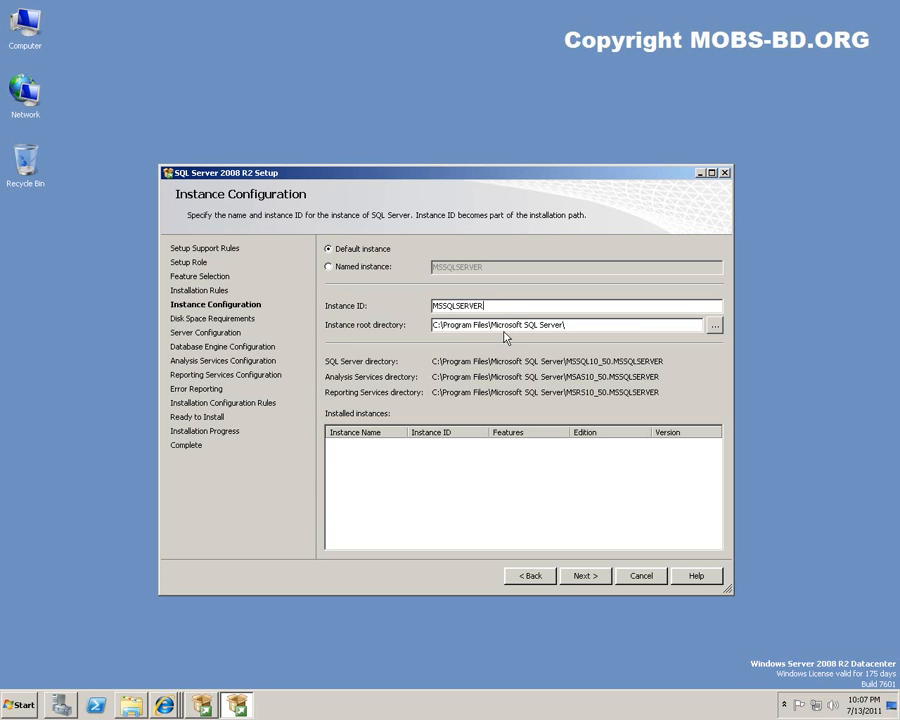
# Accept the default MSSQLSERVER instance and the disk space summary (5941 MB required, 28857 MB free).
pyautogui.click(586, 577)
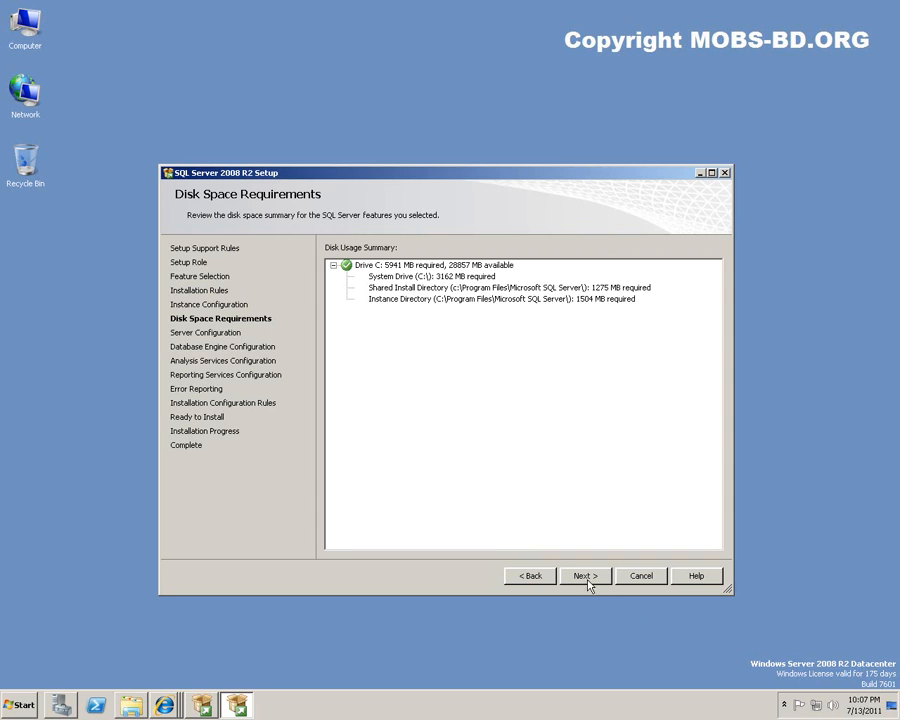
pyautogui.click(585, 577)
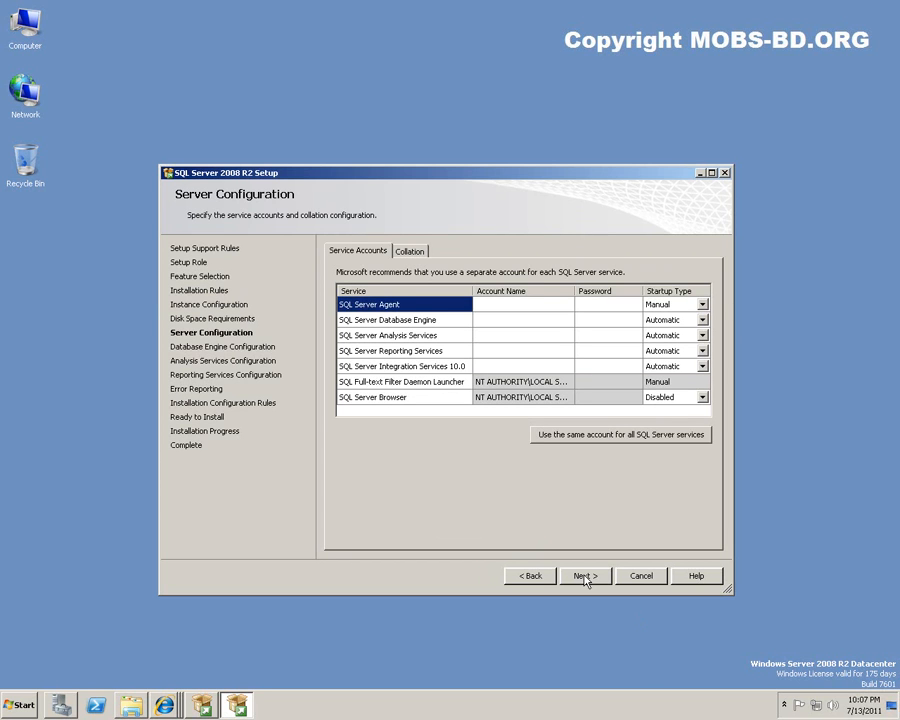
# Set the SQL Server Agent and Database Engine accounts to NT AUTHORITY\SYSTEM.
pyautogui.click(538, 304)
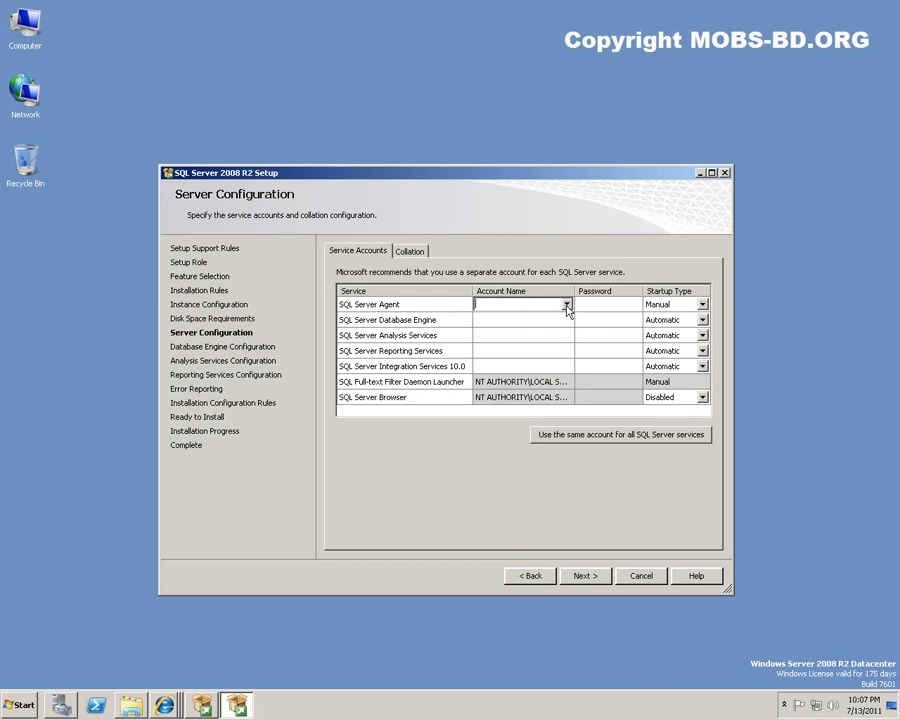
pyautogui.click(566, 305)
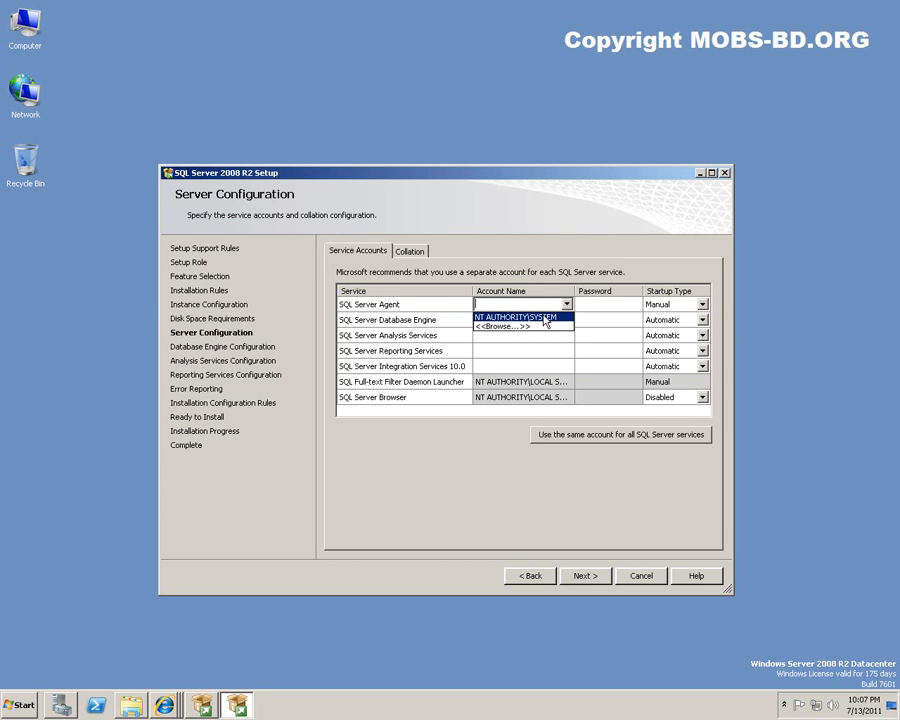
pyautogui.click(545, 321)
pyautogui.click(603, 307)
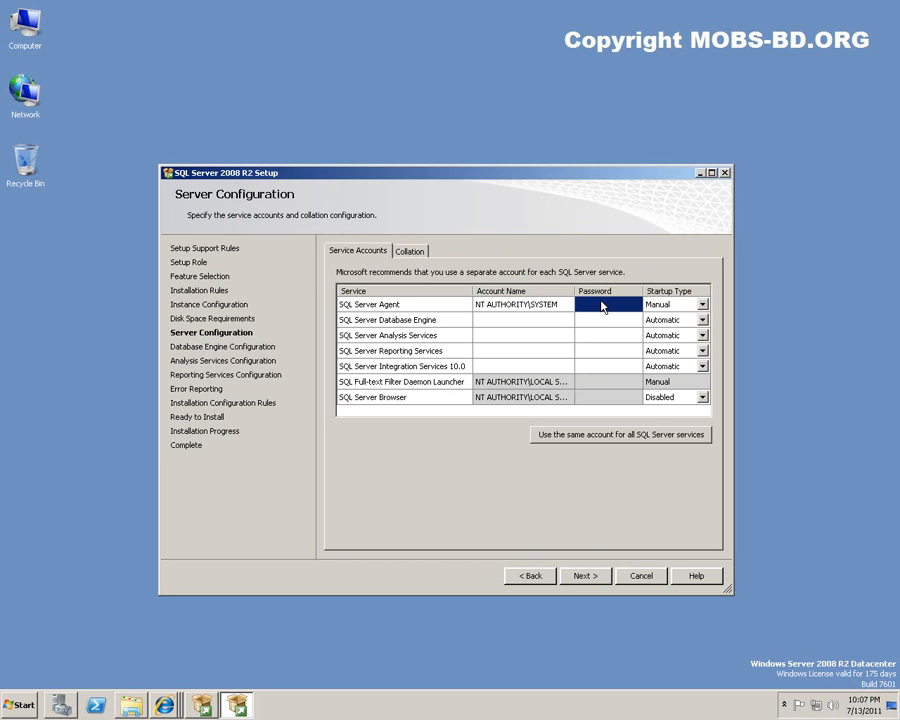
pyautogui.click(540, 319)
pyautogui.click(566, 319)
pyautogui.click(566, 338)
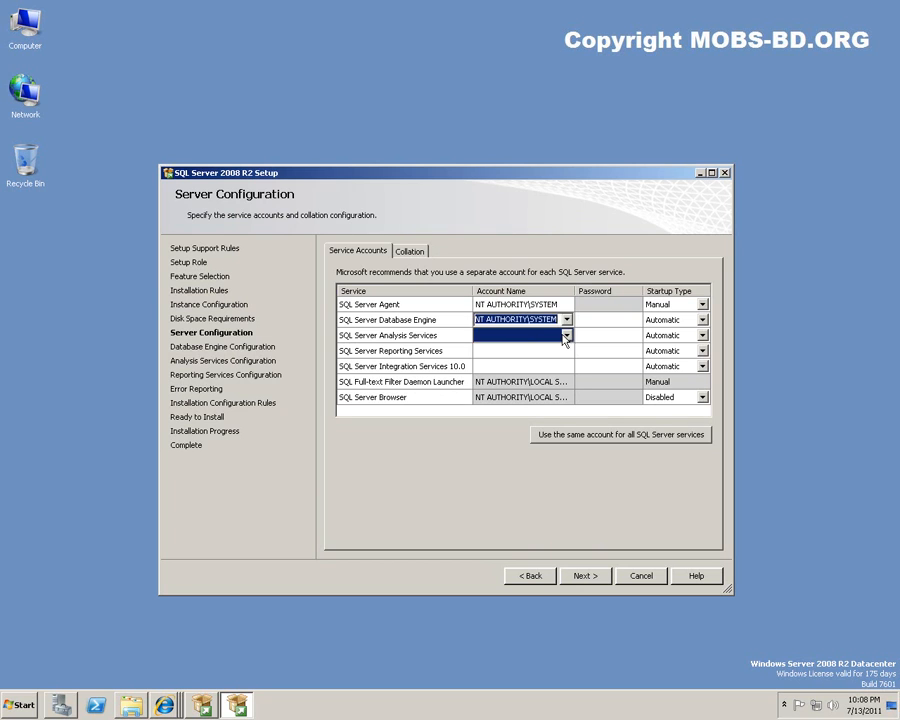
# Set Analysis, Reporting and Integration Services accounts to NT AUTHORITY\SYSTEM, then recheck the Agent account.
pyautogui.click(566, 340)
pyautogui.click(566, 336)
pyautogui.click(560, 349)
pyautogui.click(560, 352)
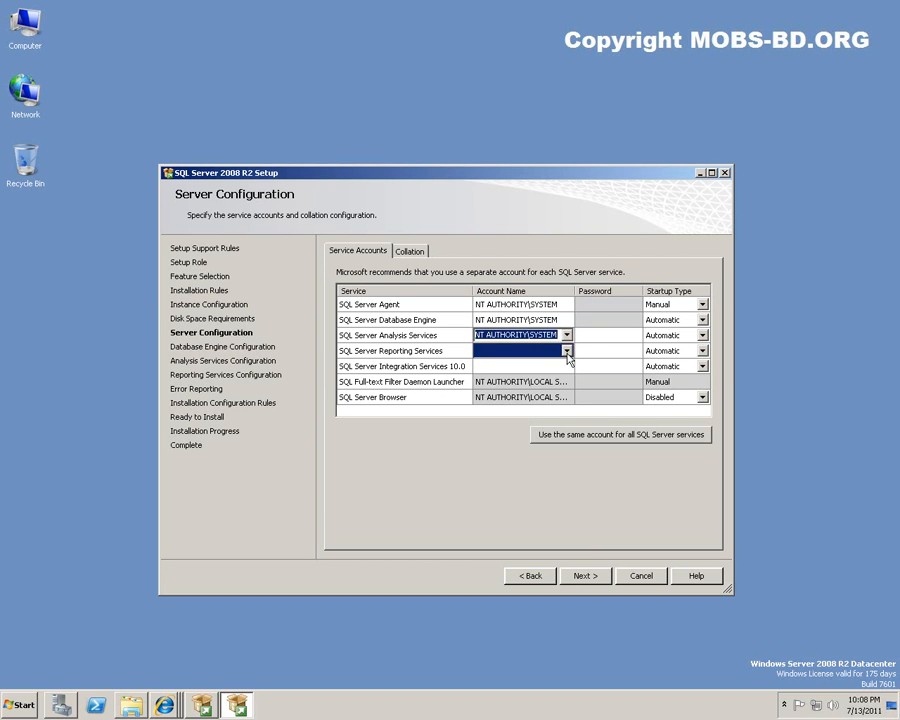
pyautogui.click(566, 351)
pyautogui.click(560, 366)
pyautogui.click(560, 370)
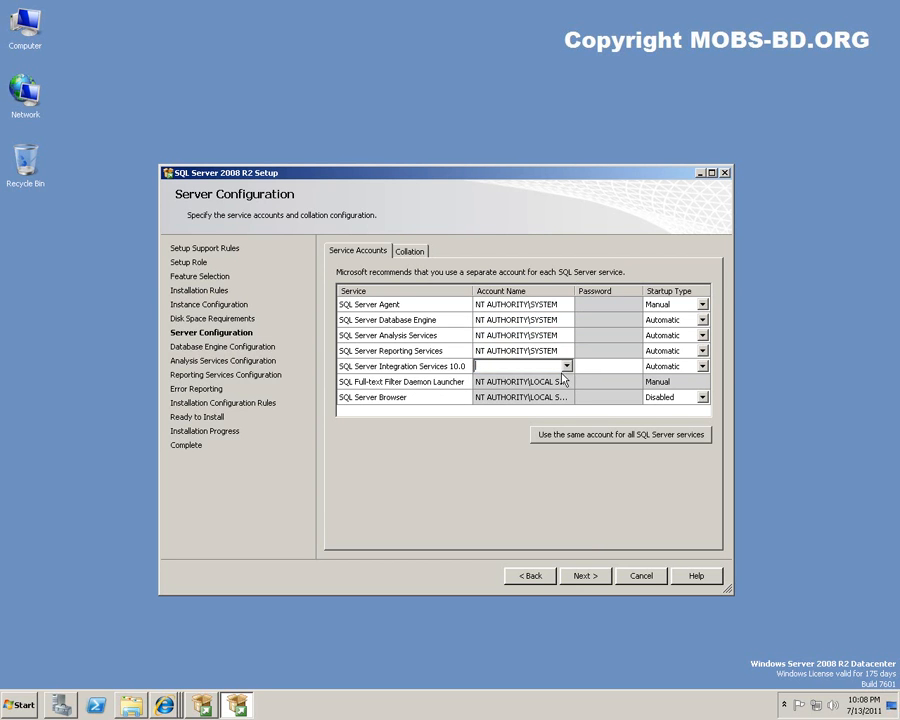
pyautogui.click(564, 368)
pyautogui.click(559, 379)
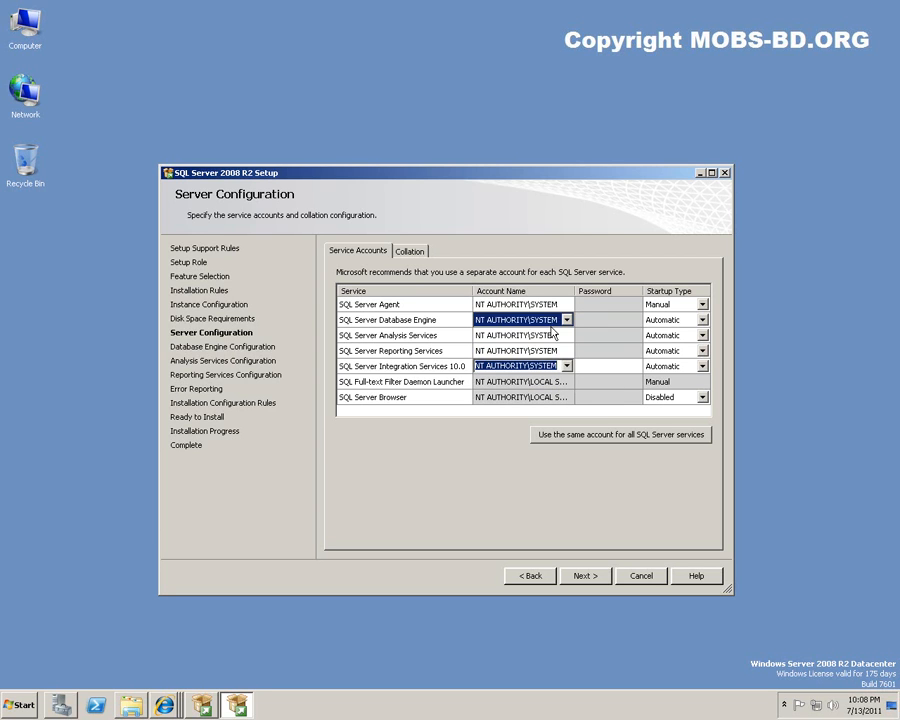
pyautogui.click(515, 304)
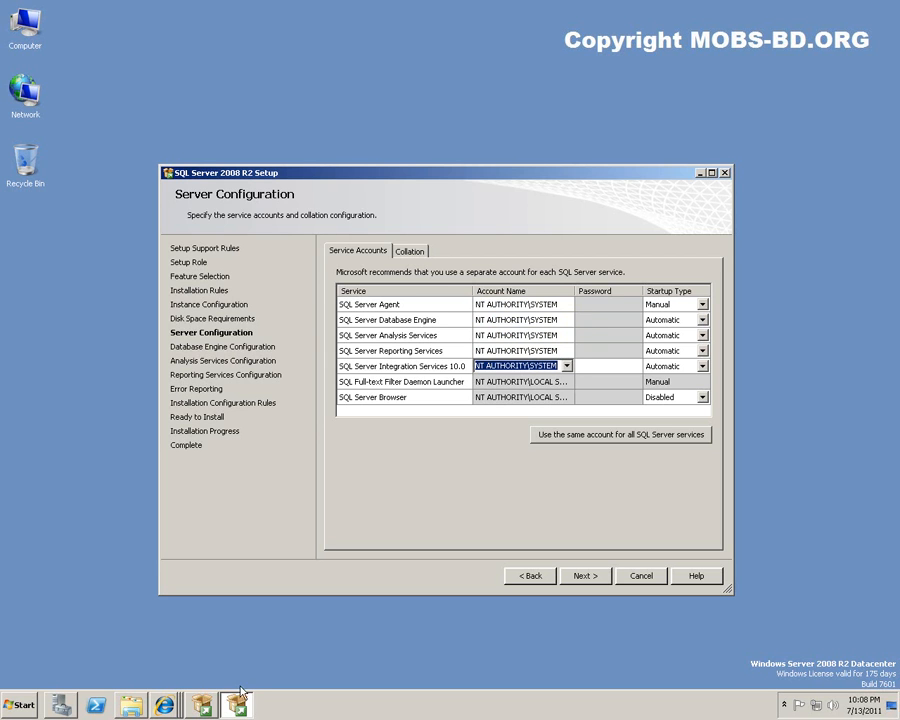
# Launch Active Directory Users and Computers and open the Managed Service Accounts container.
pyautogui.click(18, 705)
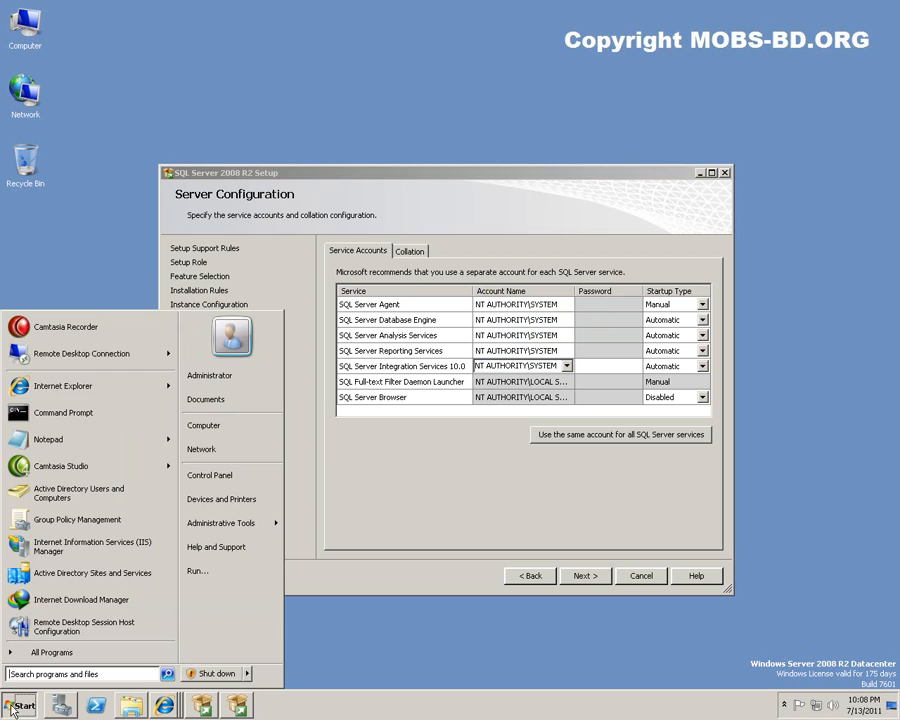
pyautogui.click(57, 497)
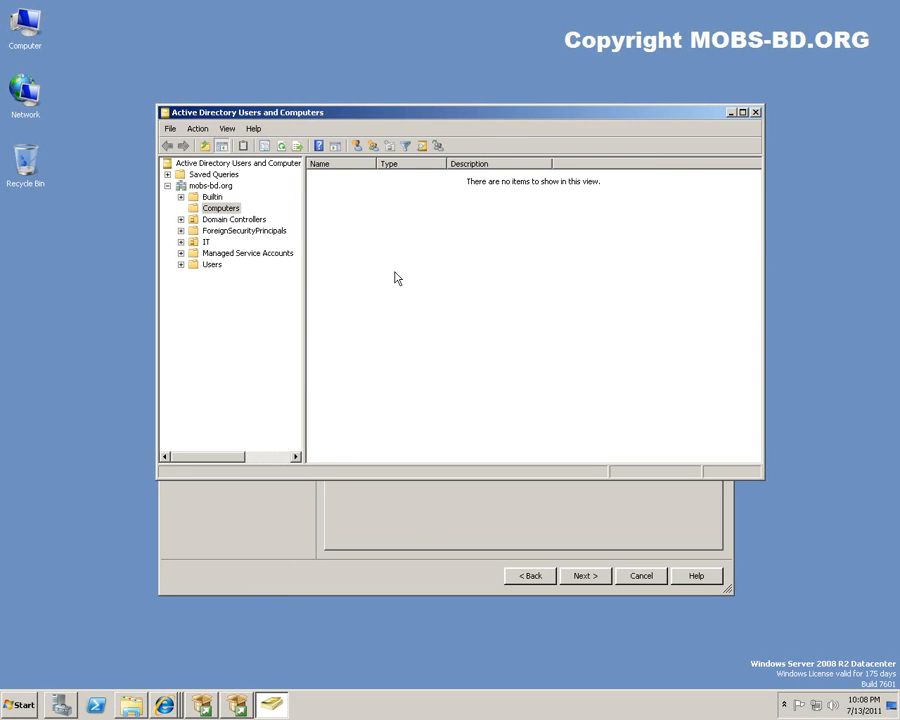
pyautogui.click(219, 208)
pyautogui.click(228, 254)
# Arrange the directory and SQL Server Setup windows so both are visible.
pyautogui.moveTo(500, 114); pyautogui.dragTo(502, 44)
pyautogui.click(454, 462)
pyautogui.moveTo(478, 176); pyautogui.dragTo(476, 432)
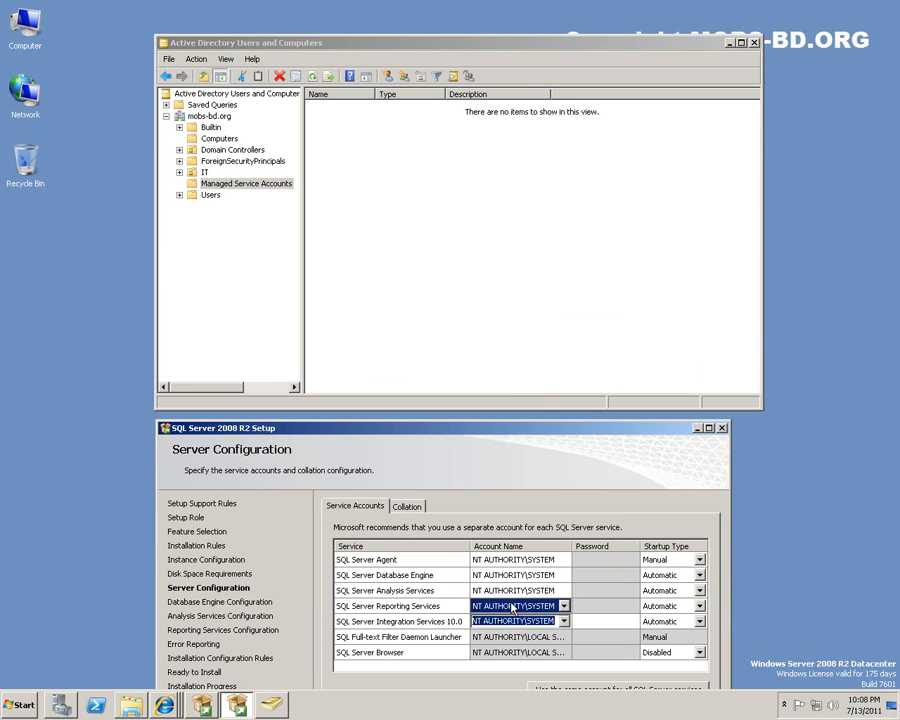
pyautogui.click(408, 192)
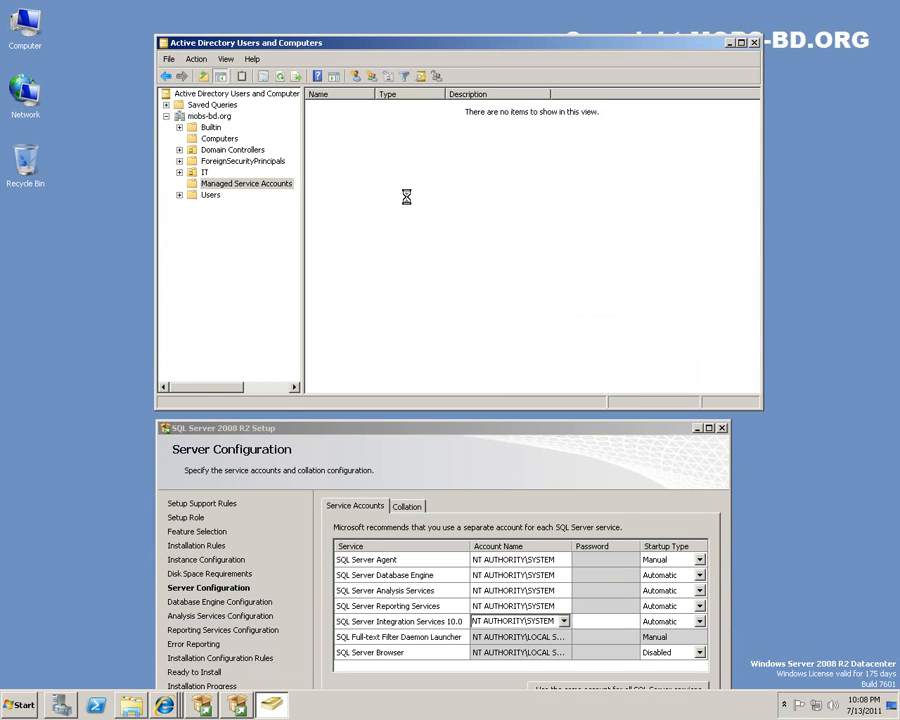
# Start a new user object in Managed Service Accounts.
pyautogui.rightClick(407, 188)
pyautogui.moveTo(470, 237)
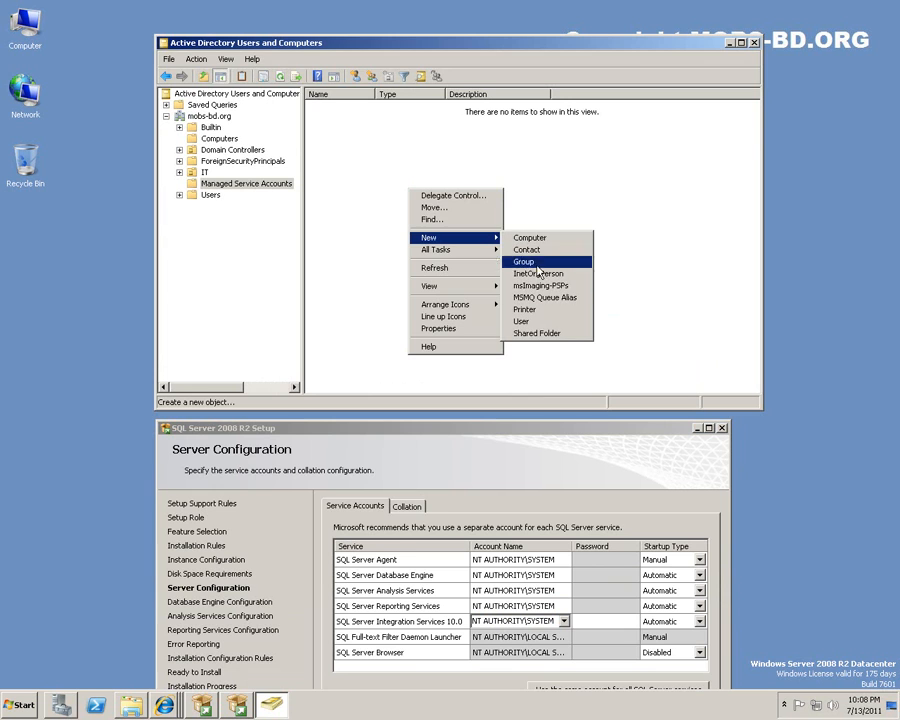
pyautogui.click(522, 321)
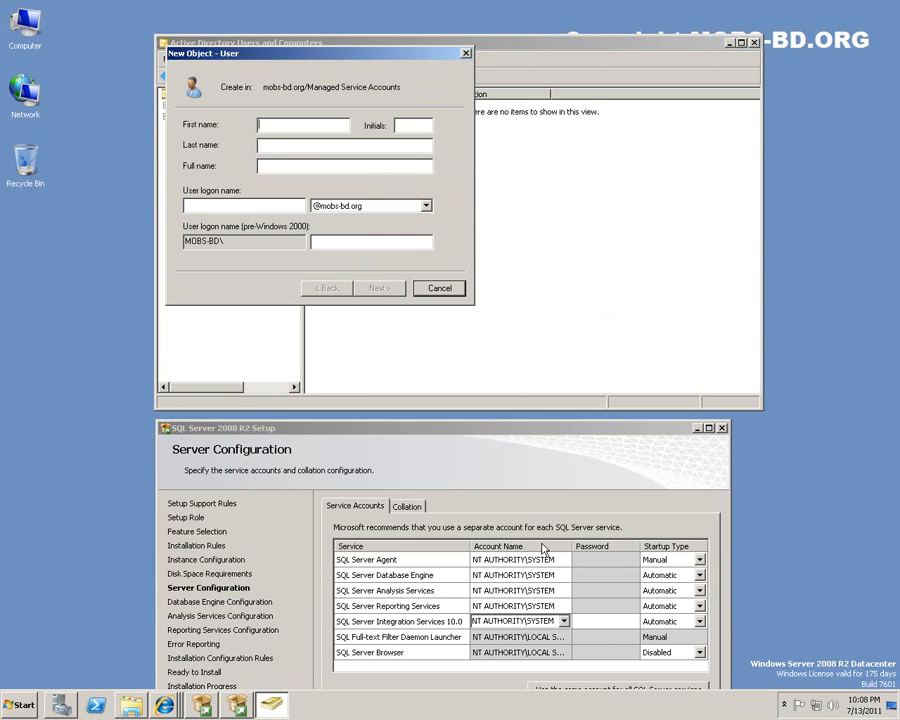
pyautogui.moveTo(571, 546); pyautogui.dragTo(600, 563)
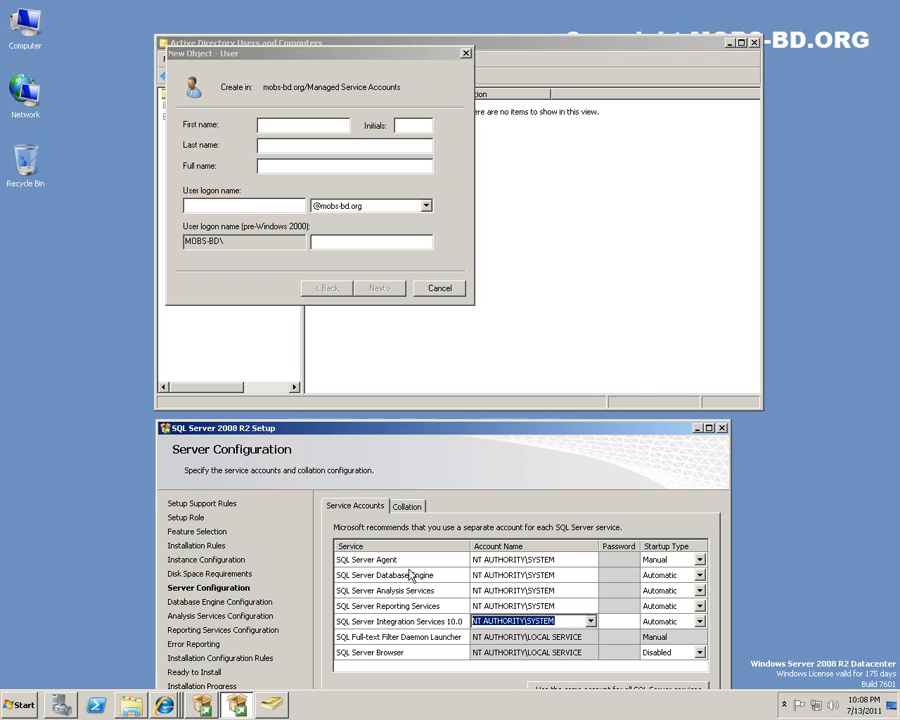
pyautogui.click(333, 56)
pyautogui.moveTo(333, 60); pyautogui.dragTo(541, 130)
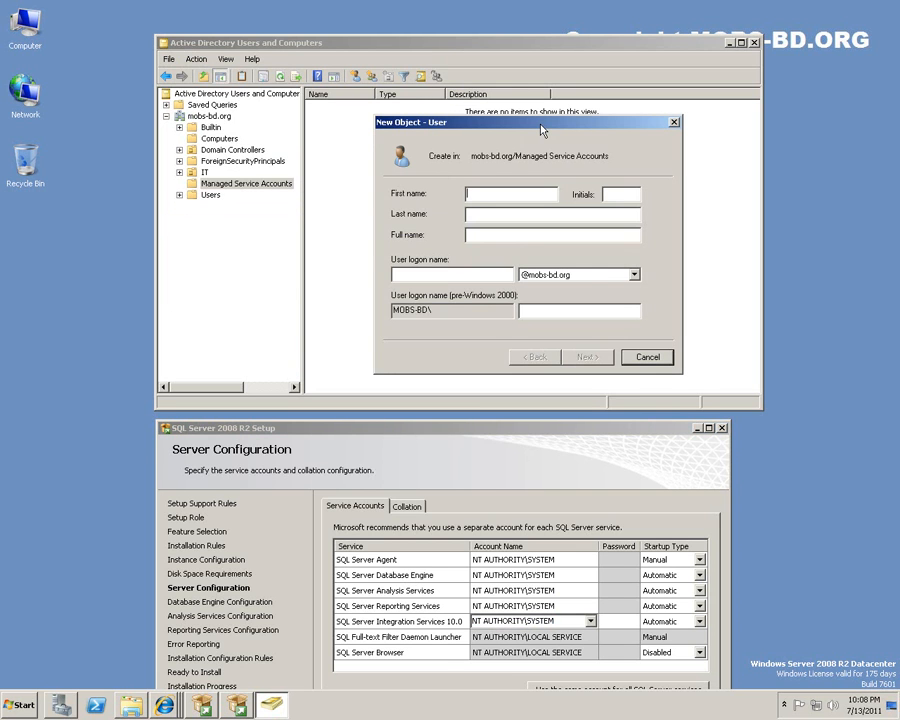
# Enter logon name sqlagent, first name SQL and last name Agent.
pyautogui.click(484, 275)
pyautogui.write('sqlagent')
pyautogui.click(496, 192)
pyautogui.write('SQL')
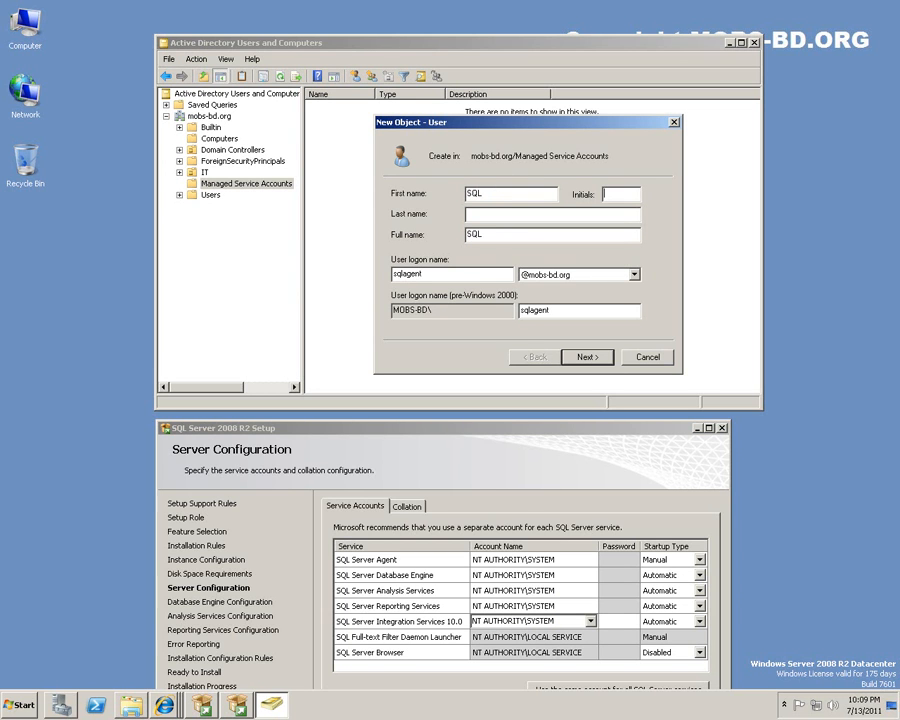
pyautogui.press('Tab')
pyautogui.write('Agent')
# Enter and confirm the SQL Agent password, set it to never expire, and create the user.
pyautogui.click(585, 357)
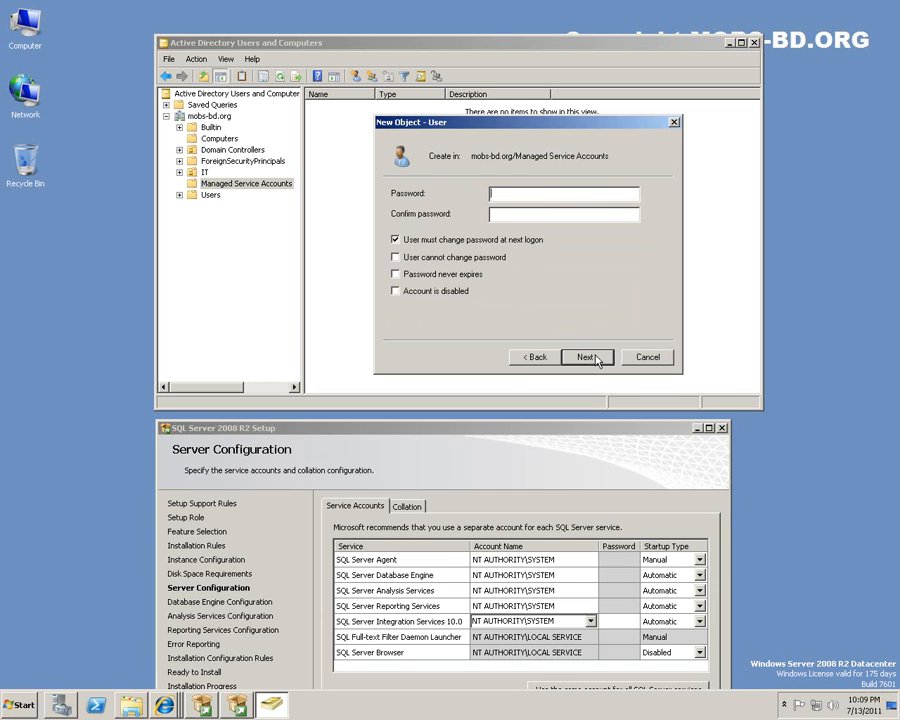
pyautogui.click(396, 274)
pyautogui.click(570, 399)
pyautogui.write('**********************')
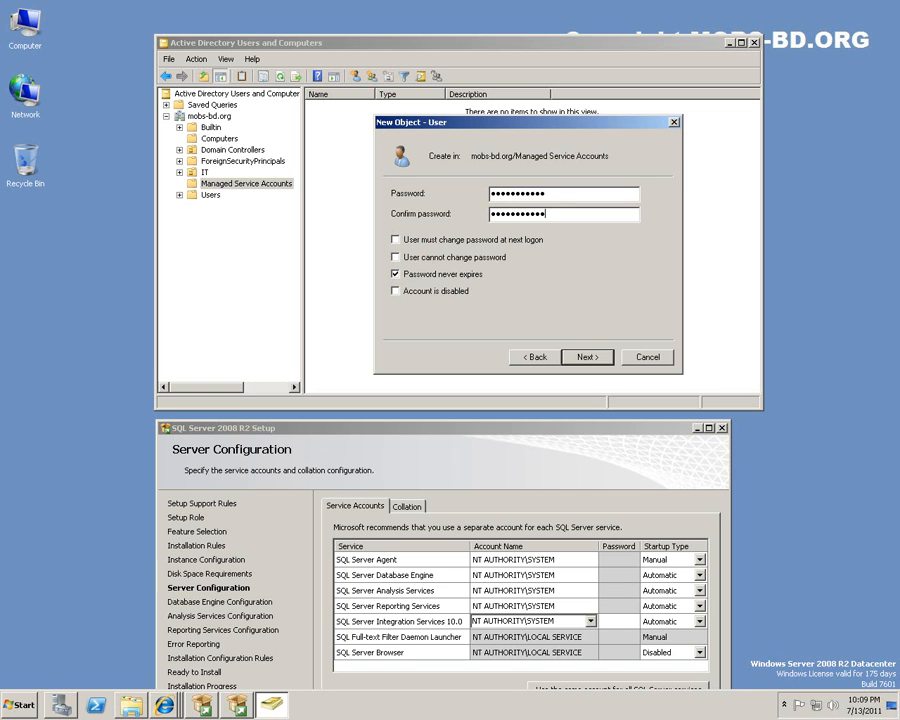
pyautogui.click(587, 357)
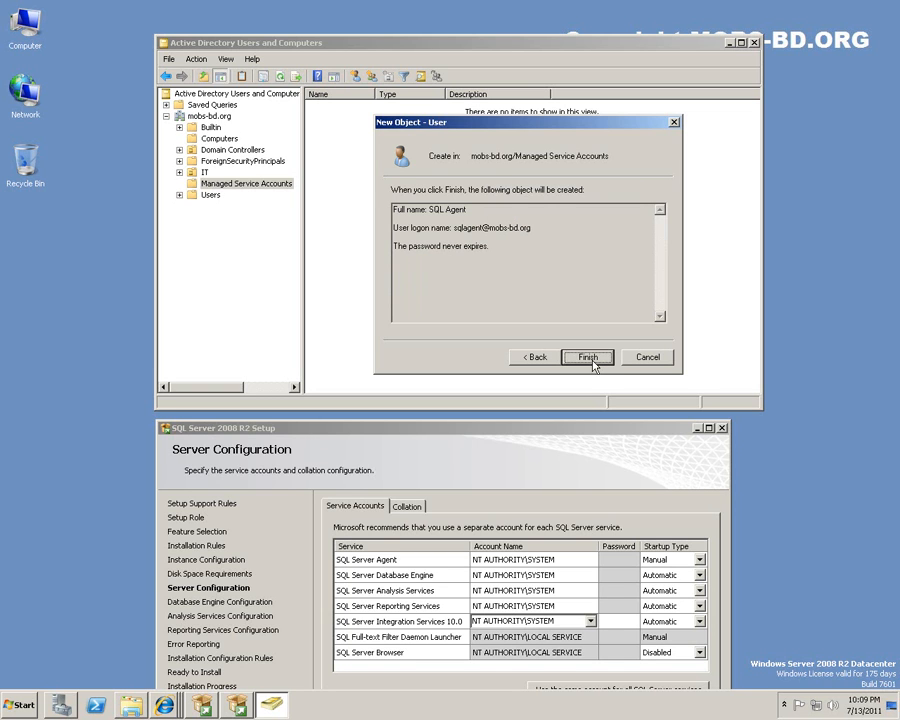
pyautogui.click(590, 359)
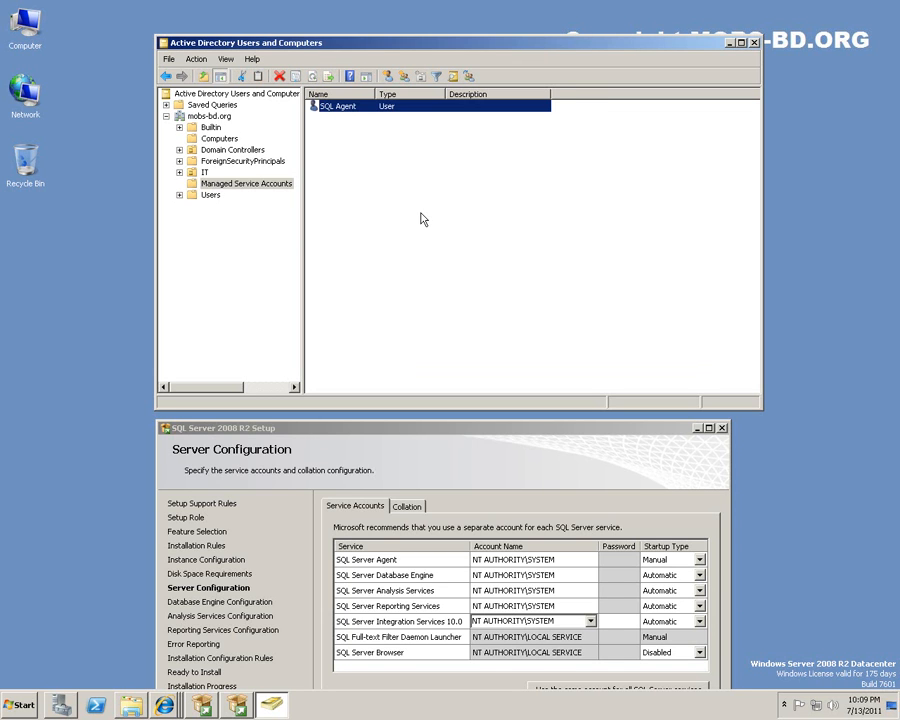
pyautogui.click(349, 108)
# Copy the SQL Agent user and enter first name SQL in the copy form.
pyautogui.rightClick(349, 110)
pyautogui.click(340, 117)
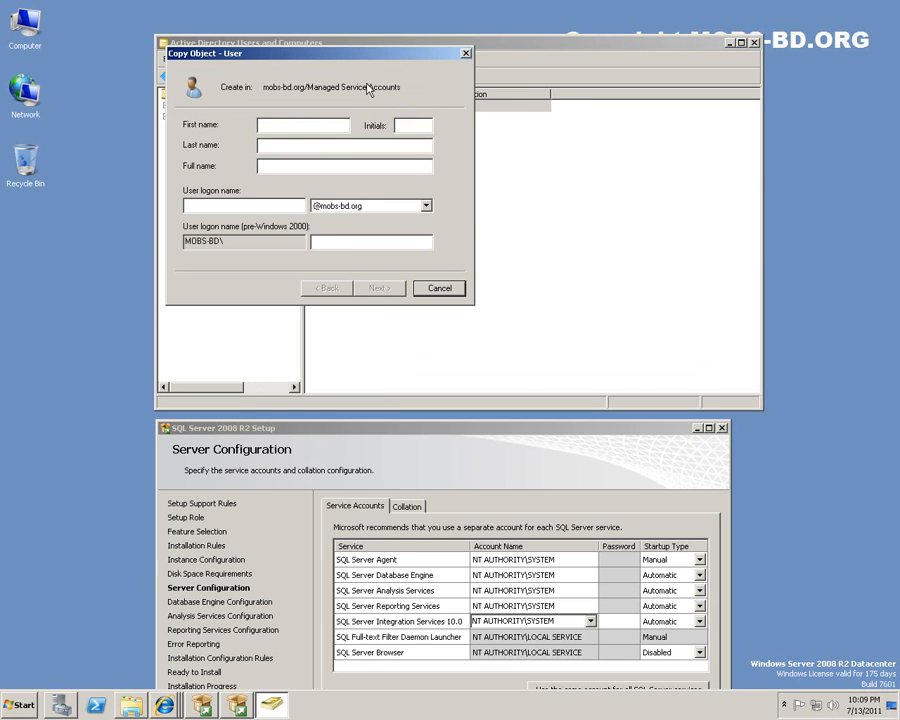
pyautogui.moveTo(350, 56); pyautogui.dragTo(695, 186)
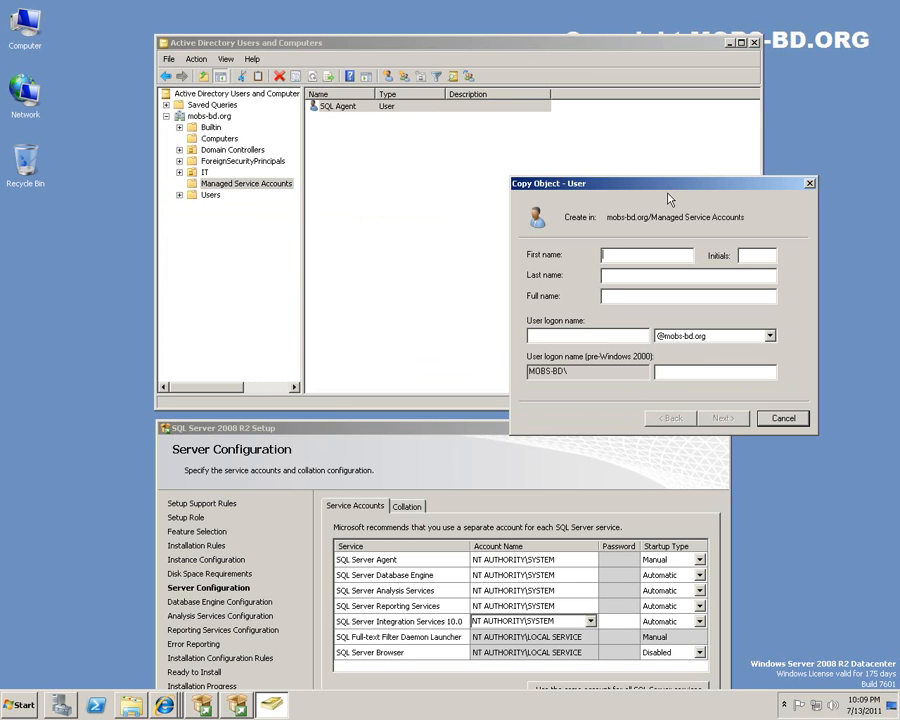
pyautogui.write('SQL')
pyautogui.click(555, 576)
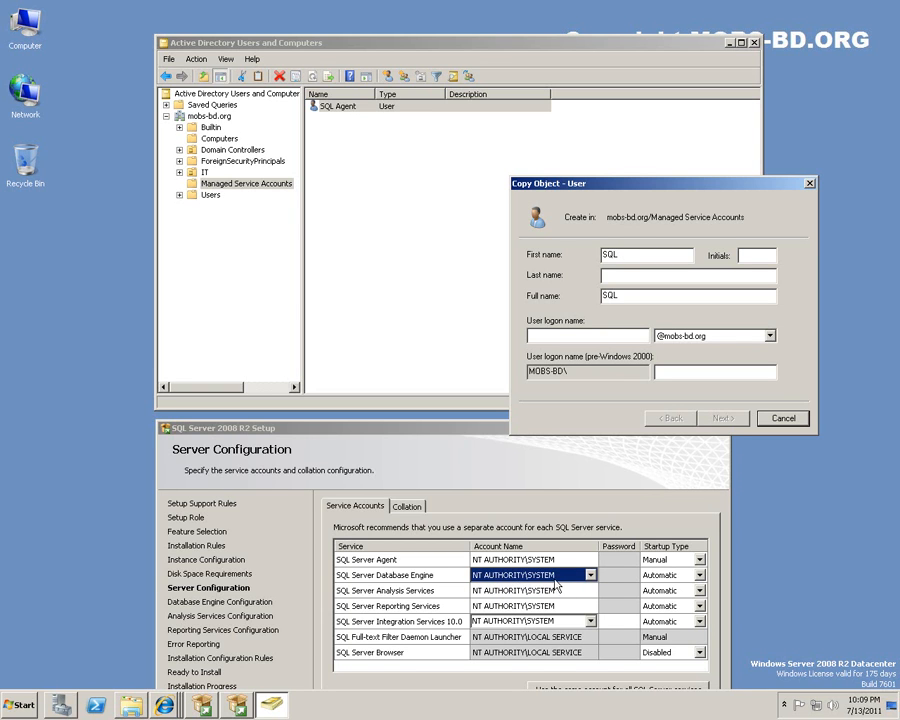
pyautogui.click(634, 257)
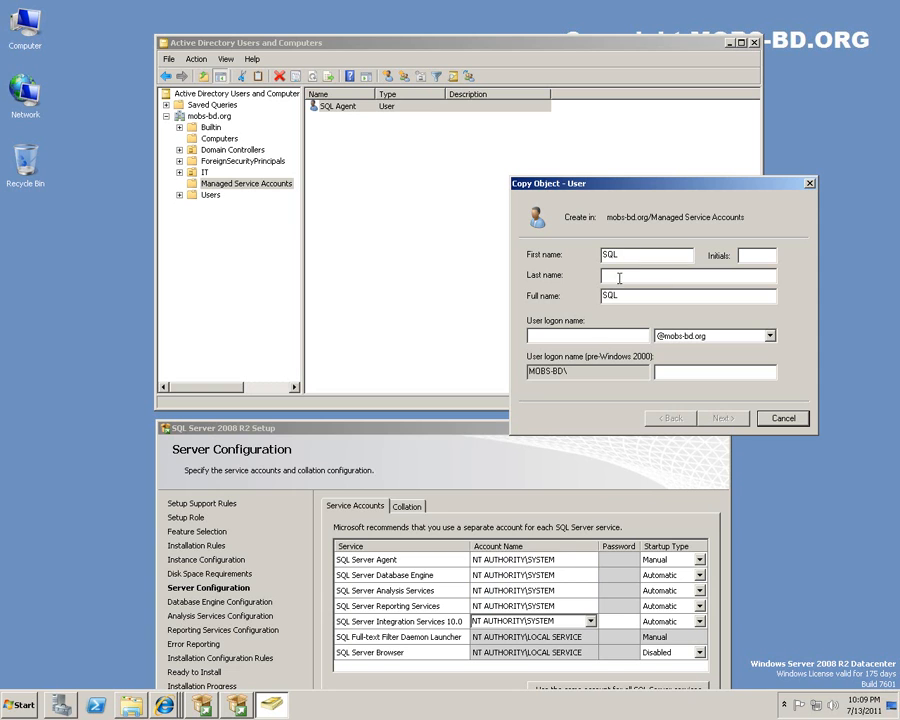
pyautogui.click(538, 577)
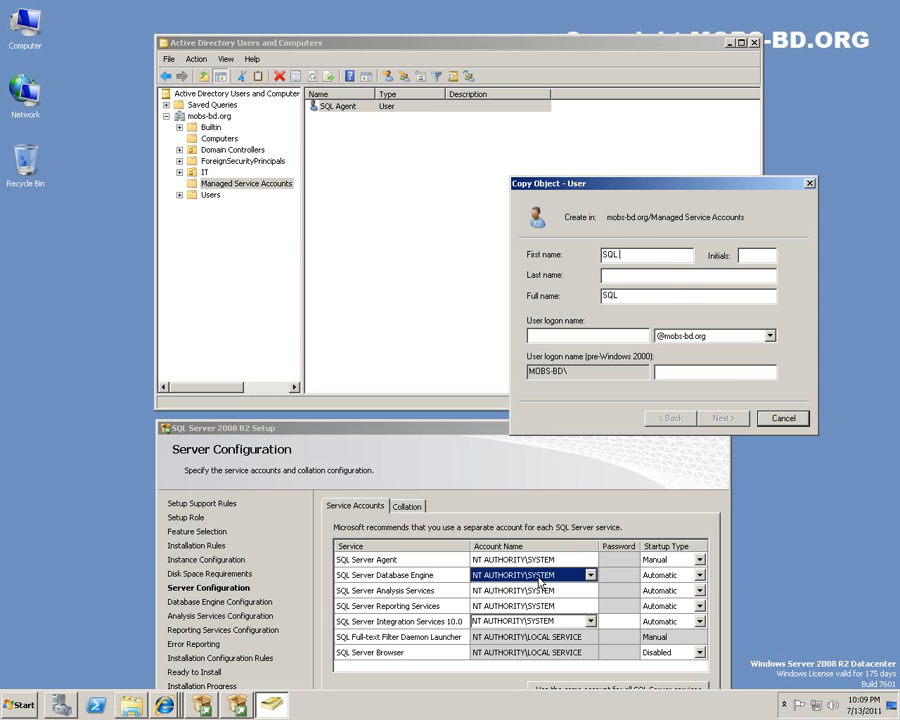
# Enter last name User and logon name sqluser, correcting the typo.
pyautogui.click(638, 276)
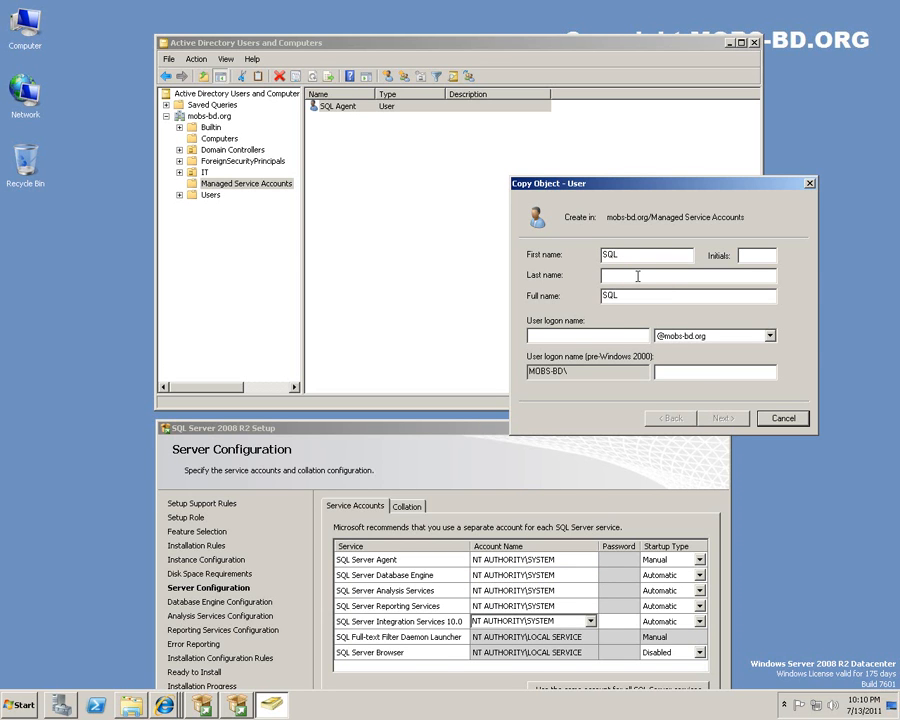
pyautogui.write('Usetr')
pyautogui.press('BackSpace')
pyautogui.press('Tab')
pyautogui.press('Tab')
pyautogui.click(663, 278)
pyautogui.press('BackSpace')
pyautogui.write('r')
pyautogui.press('Tab')
pyautogui.click(578, 337)
pyautogui.write('sqluser')
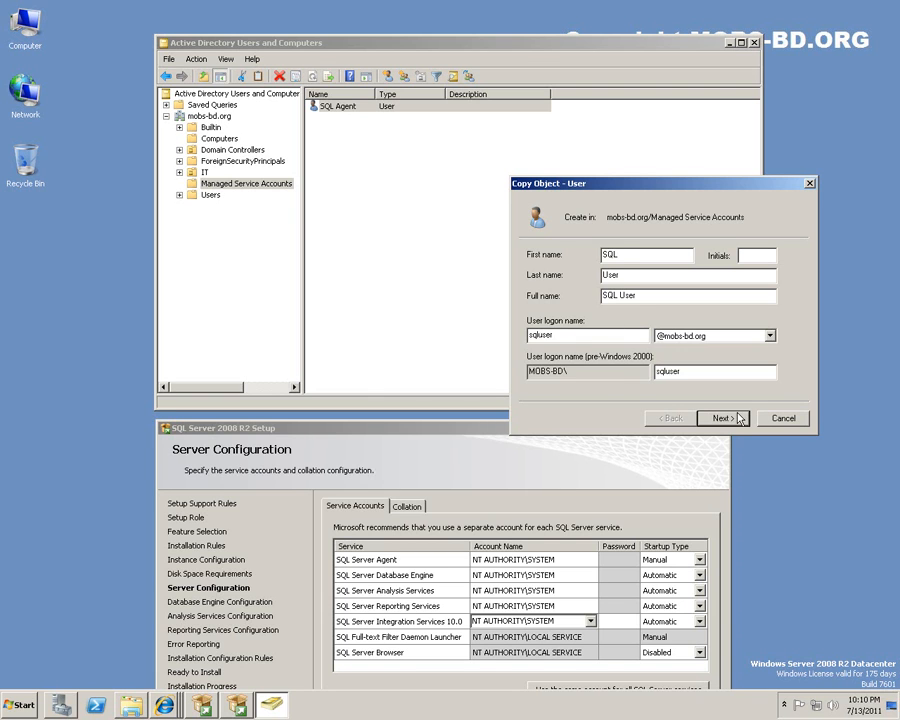
# Enter and confirm the password and create the SQL User account.
pyautogui.click(722, 417)
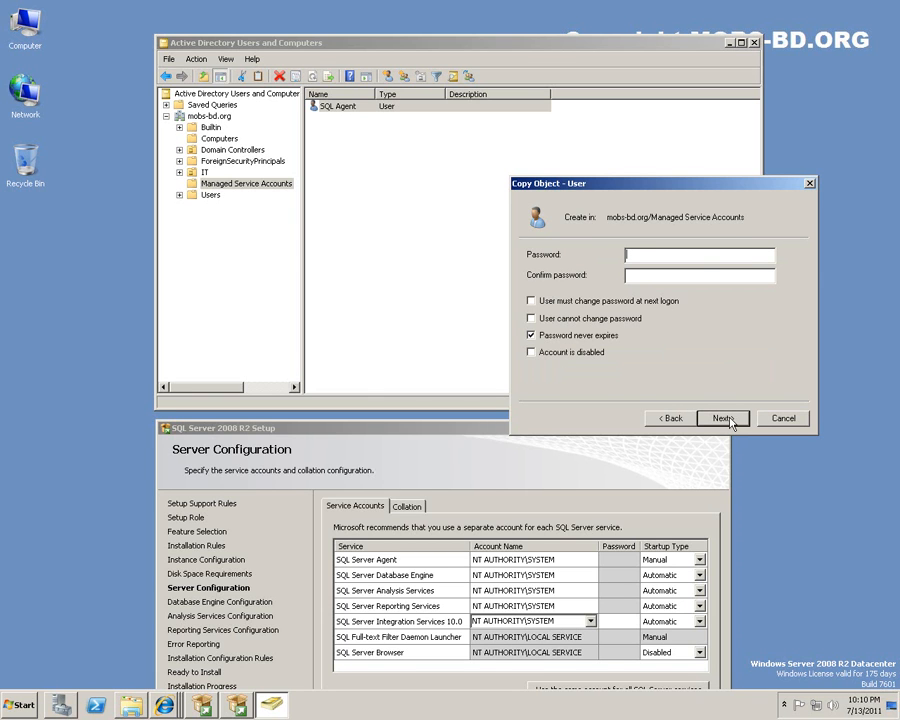
pyautogui.write('P@ssword123P@ssword123')
pyautogui.click(724, 418)
pyautogui.click(729, 418)
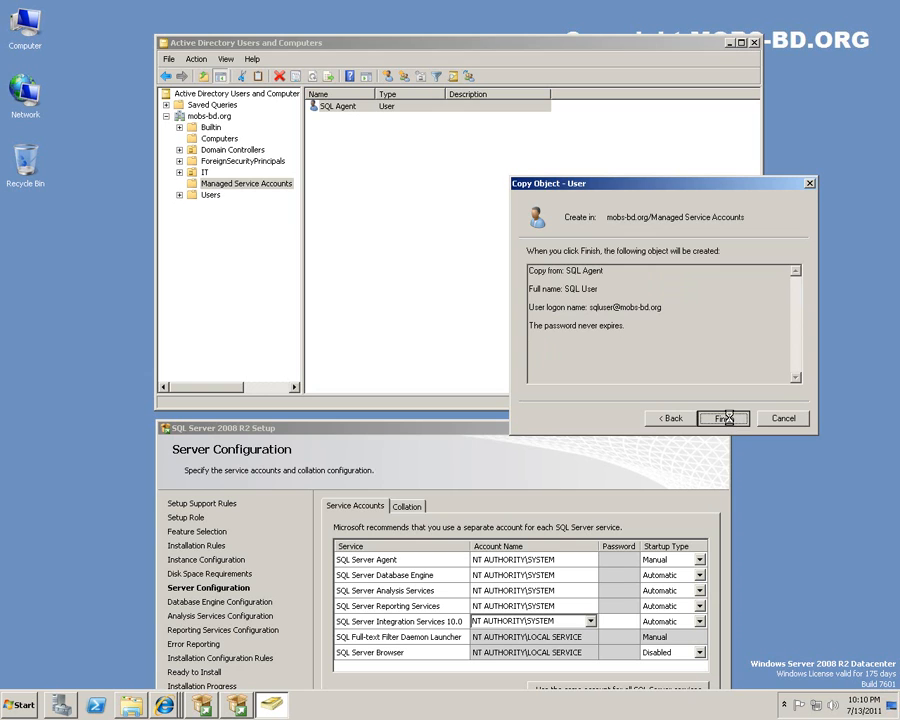
pyautogui.rightClick(409, 107)
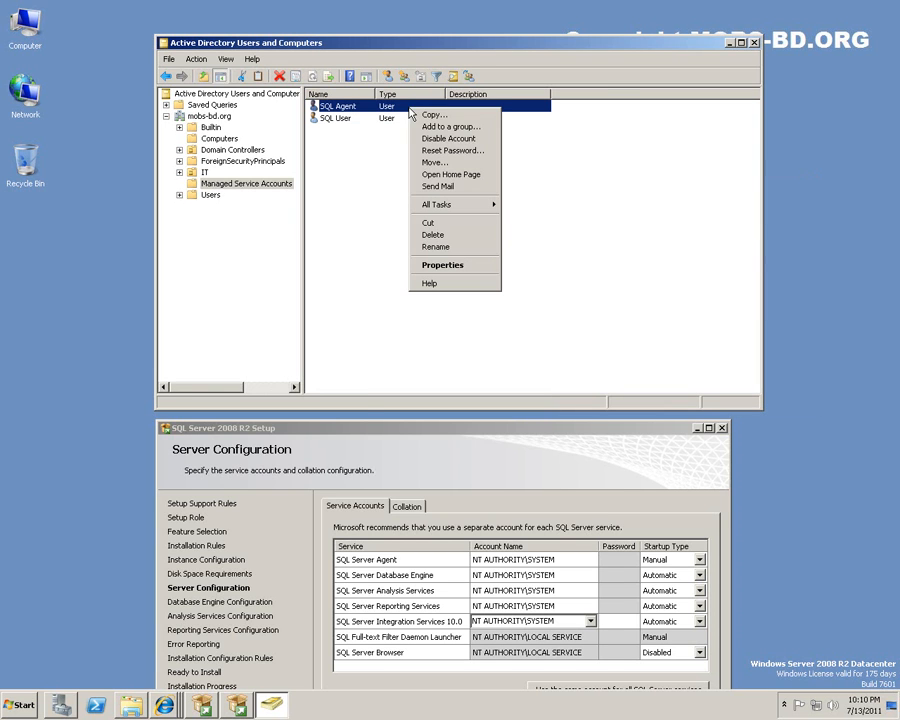
# Copy SQL Agent into a new user named SQL Analysis with logon sqlanalysis.
pyautogui.click(438, 116)
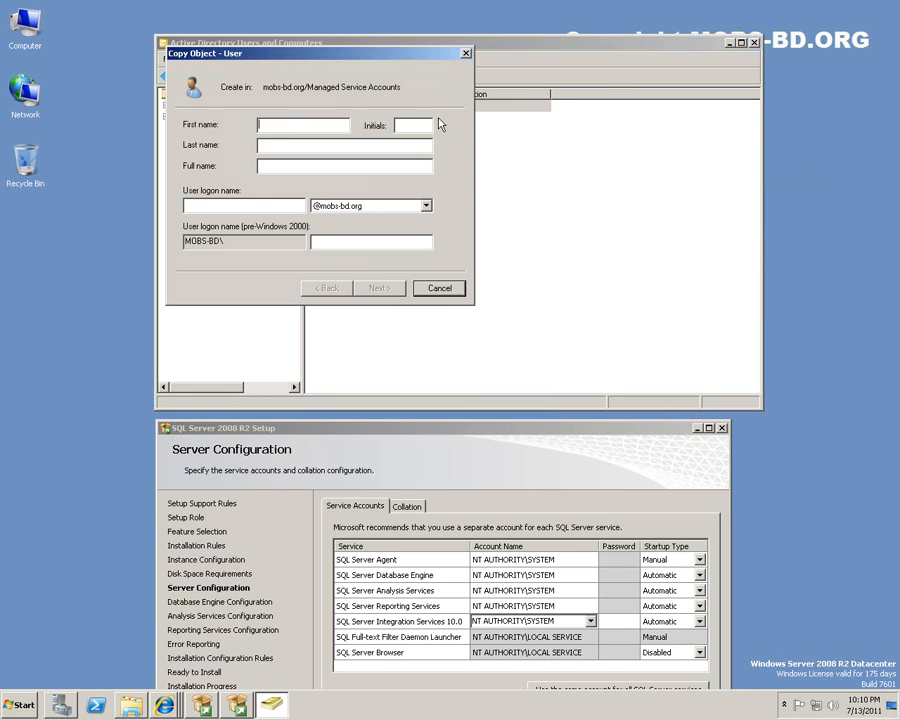
pyautogui.moveTo(418, 56); pyautogui.dragTo(592, 183)
pyautogui.write('SQL')
pyautogui.click(548, 270)
pyautogui.write('Analysis')
pyautogui.click(476, 329)
pyautogui.write('sql')
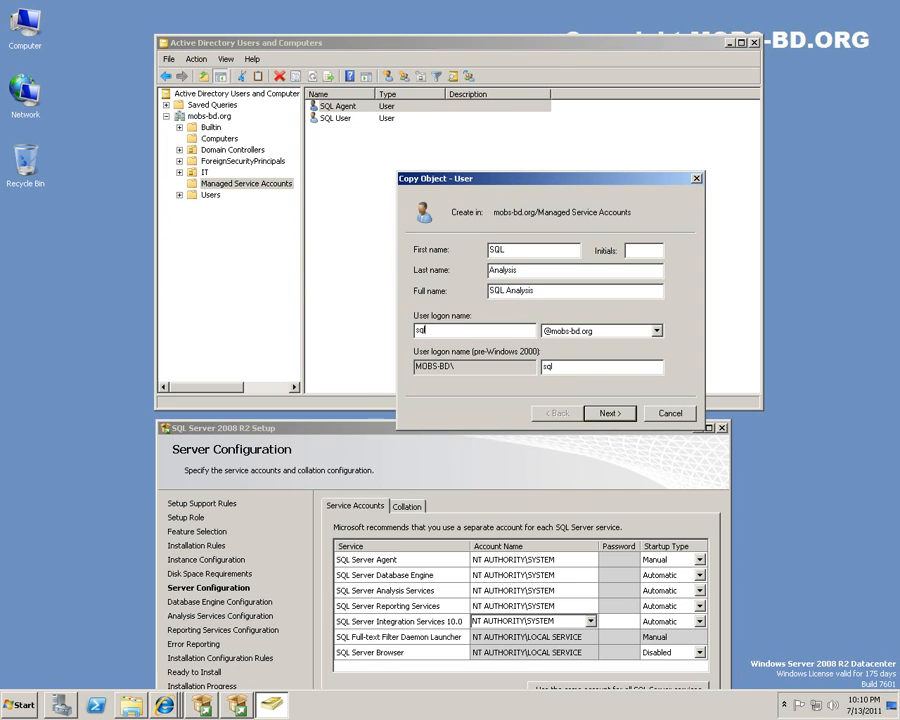
pyautogui.write('analysis')
# Enter and confirm the password and create the SQL Analysis account.
pyautogui.click(612, 414)
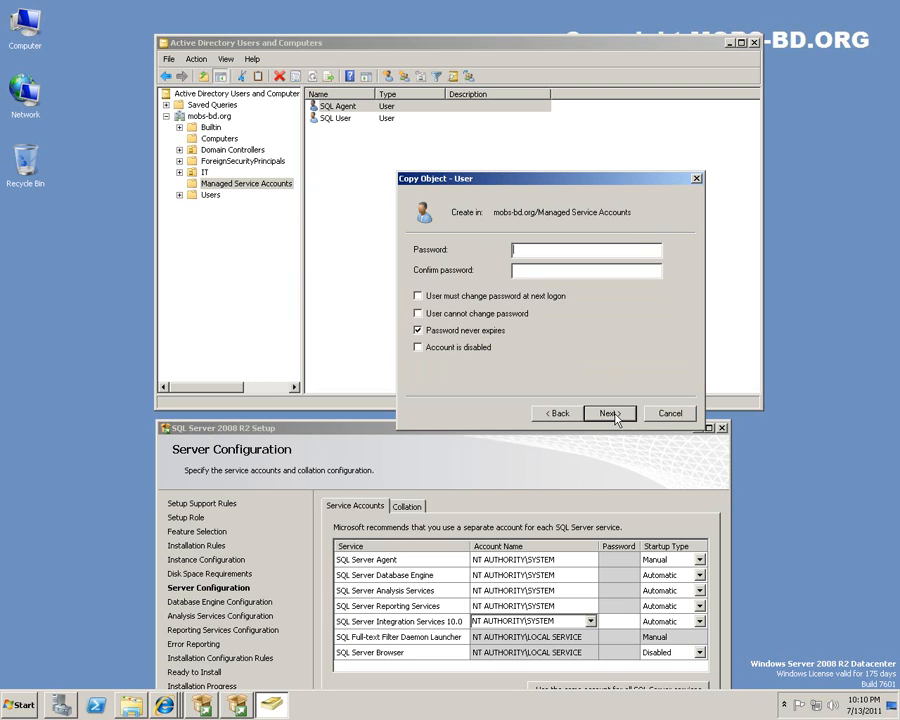
pyautogui.write('P@ssw0rd123P@ssw0rd123')
pyautogui.press('Return')
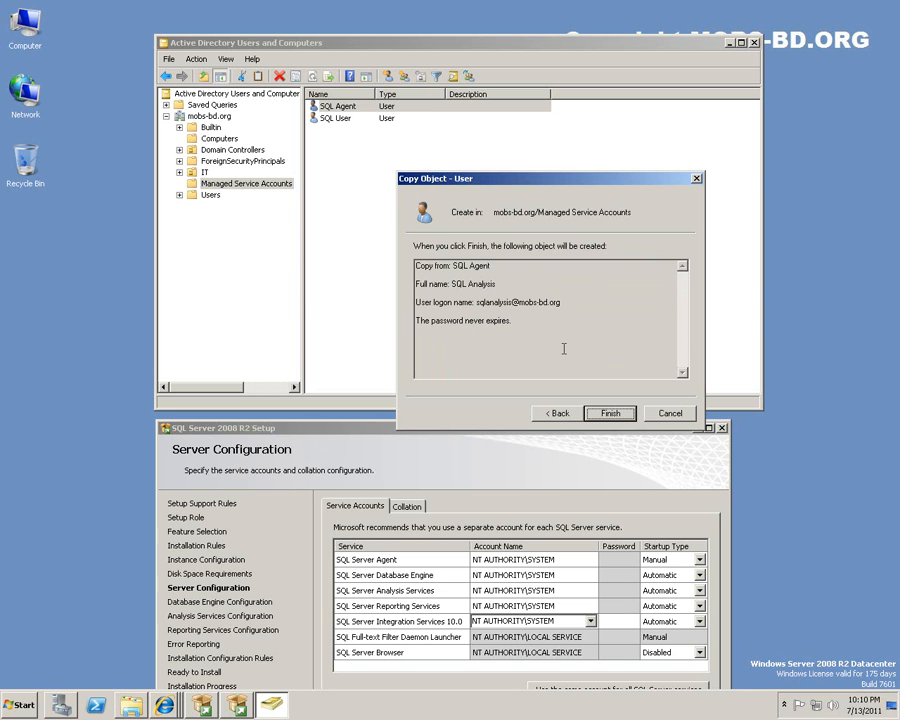
pyautogui.press('Return')
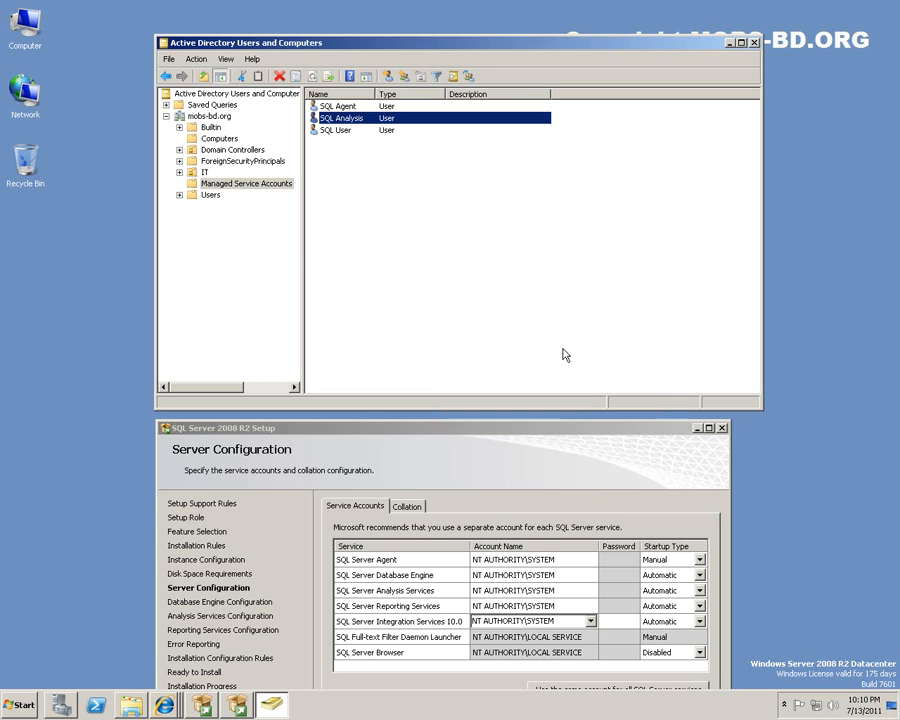
# Copy SQL Agent into a new user SQL Reports with logon sqlreport.
pyautogui.rightClick(348, 108)
pyautogui.click(366, 119)
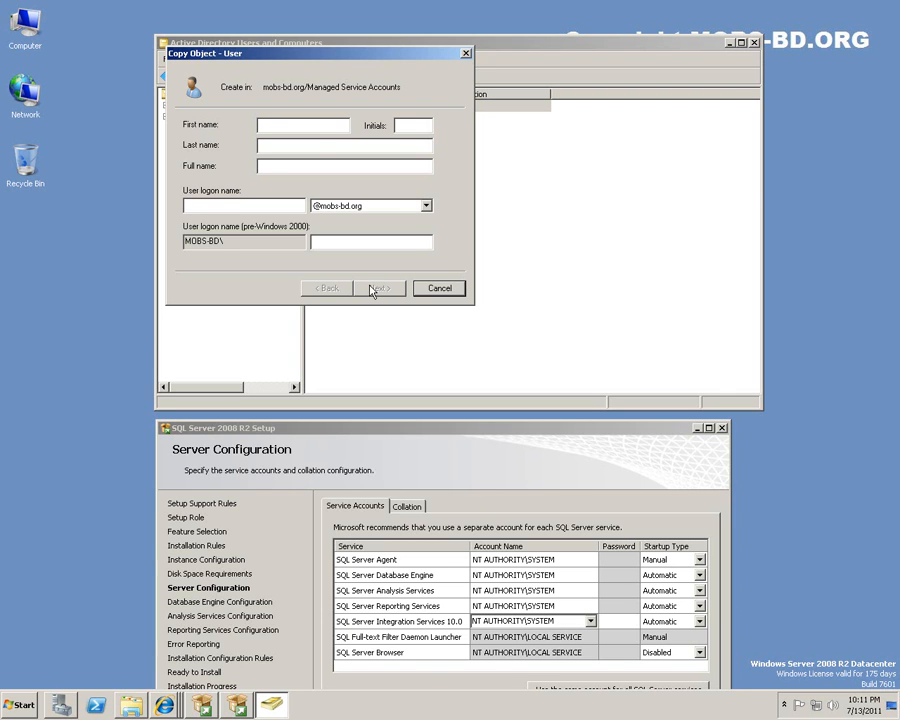
pyautogui.write('SQL')
pyautogui.press('Tab')
pyautogui.write('Reports')
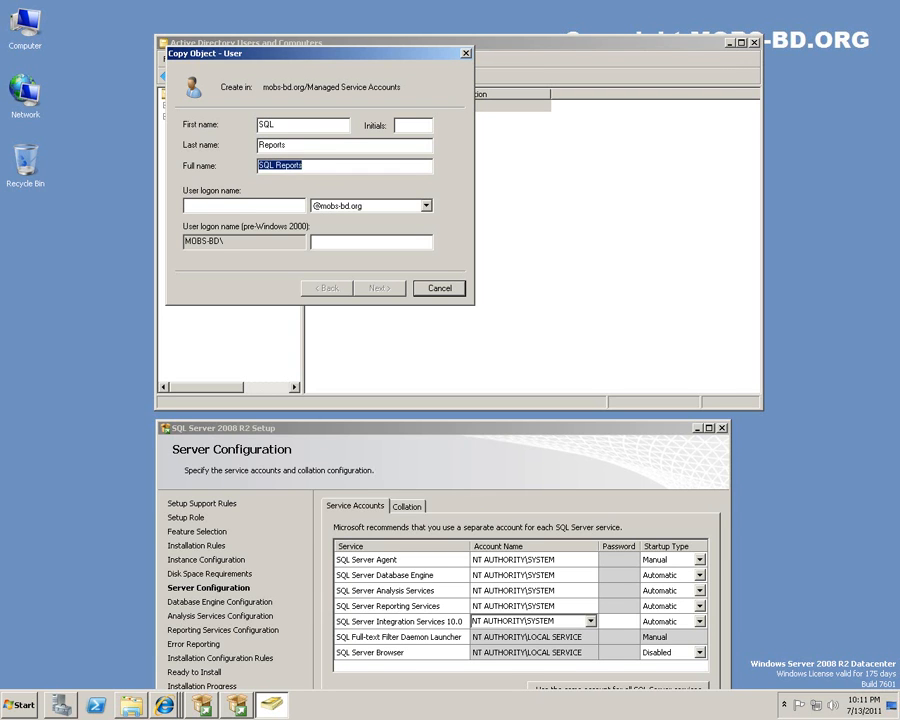
pyautogui.write('sqlreport')
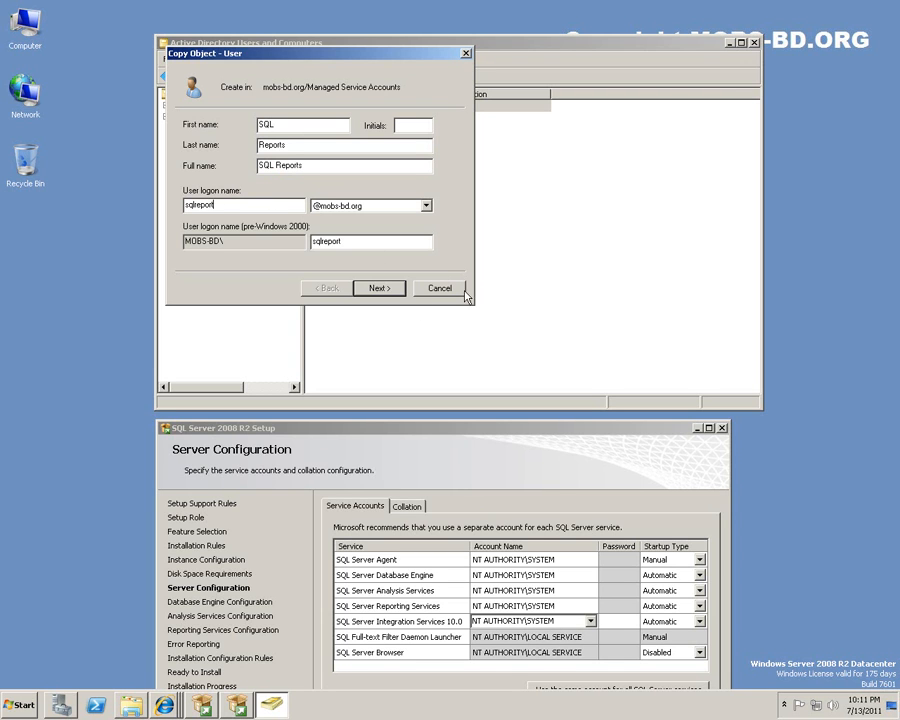
# Enter and confirm the password and finish creating the SQL Reports account.
pyautogui.click(377, 290)
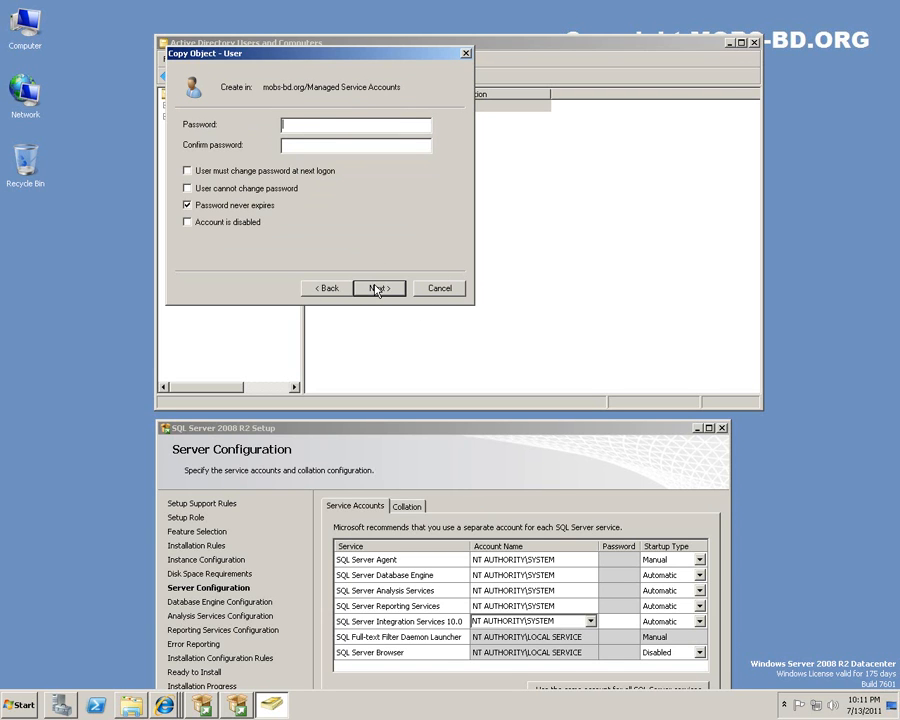
pyautogui.write('**********************')
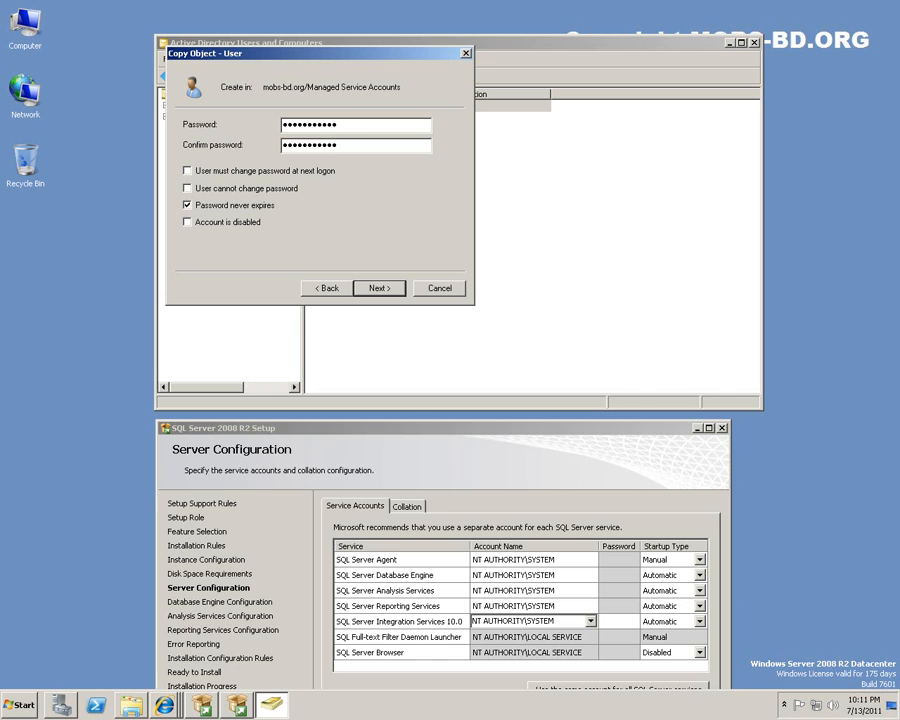
pyautogui.click(389, 287)
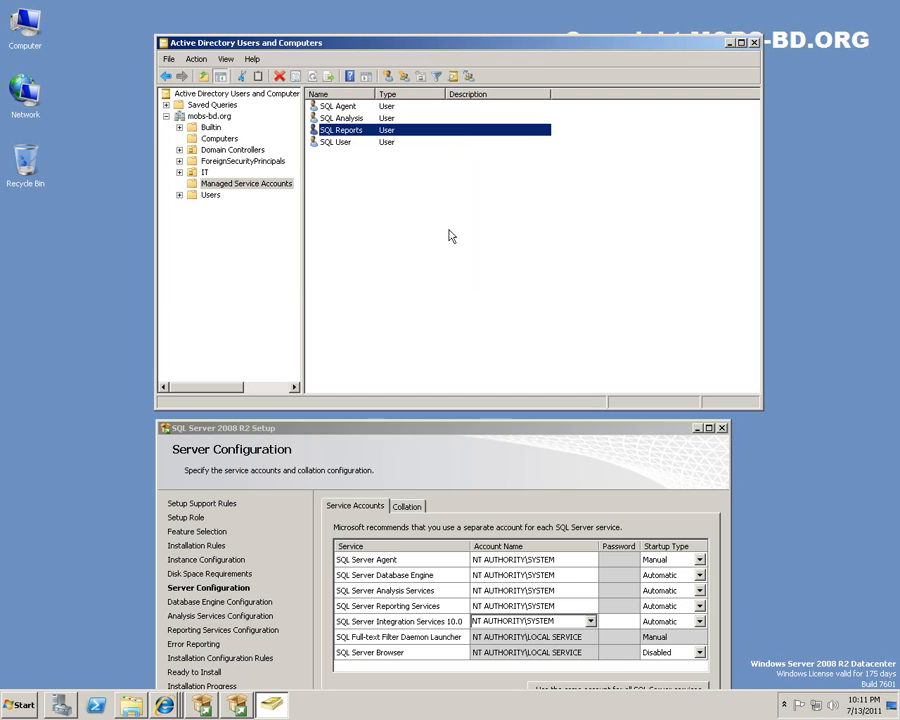
# Check the SQL Analysis, SQL Reports and SQL User entries and move the Setup window higher.
pyautogui.click(434, 280)
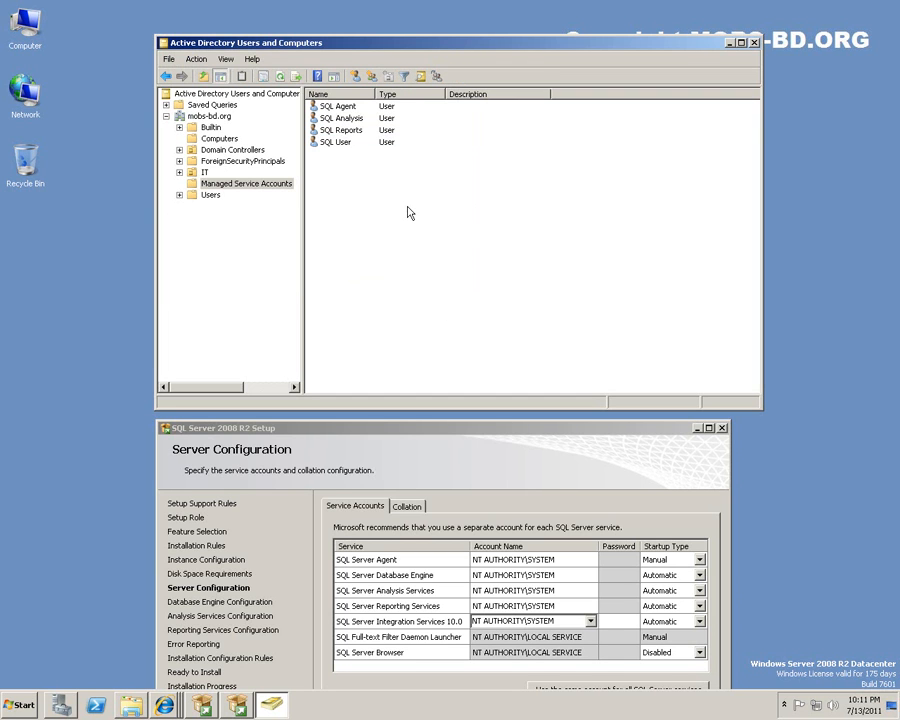
pyautogui.click(348, 118)
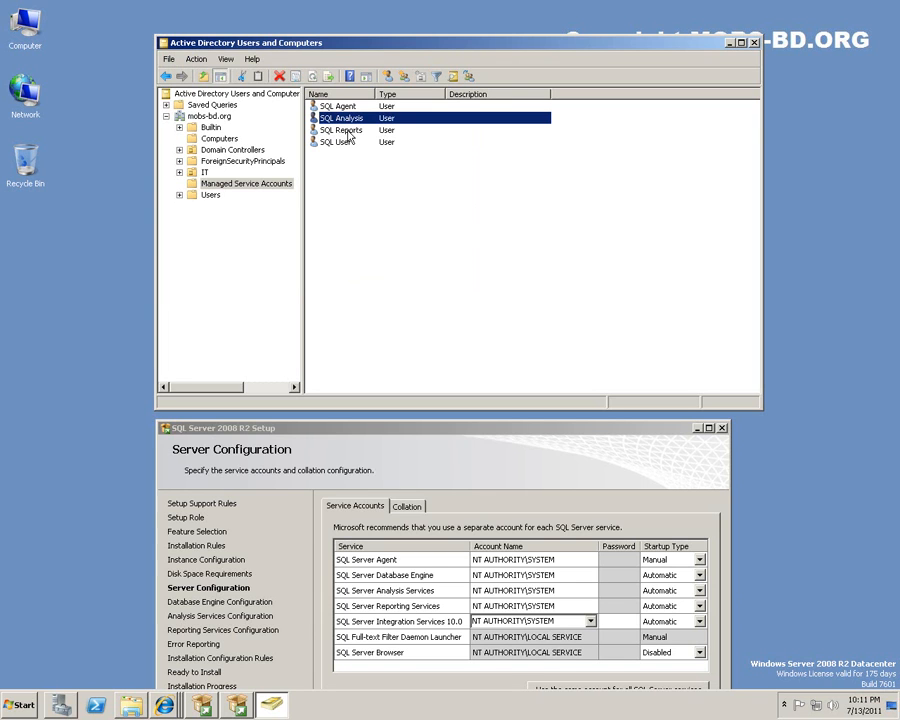
pyautogui.click(348, 135)
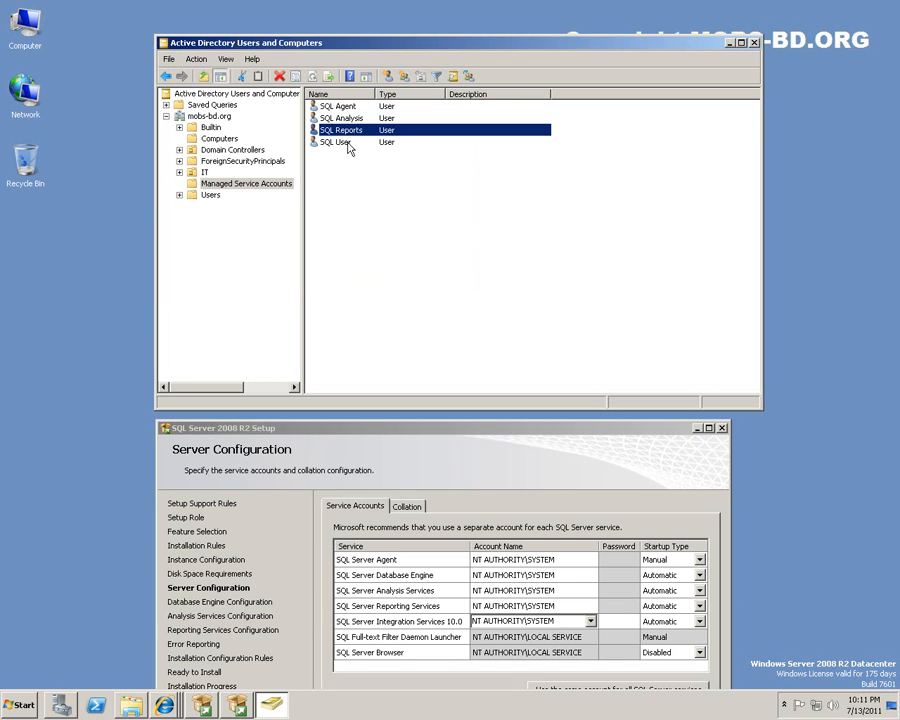
pyautogui.click(348, 143)
pyautogui.click(372, 236)
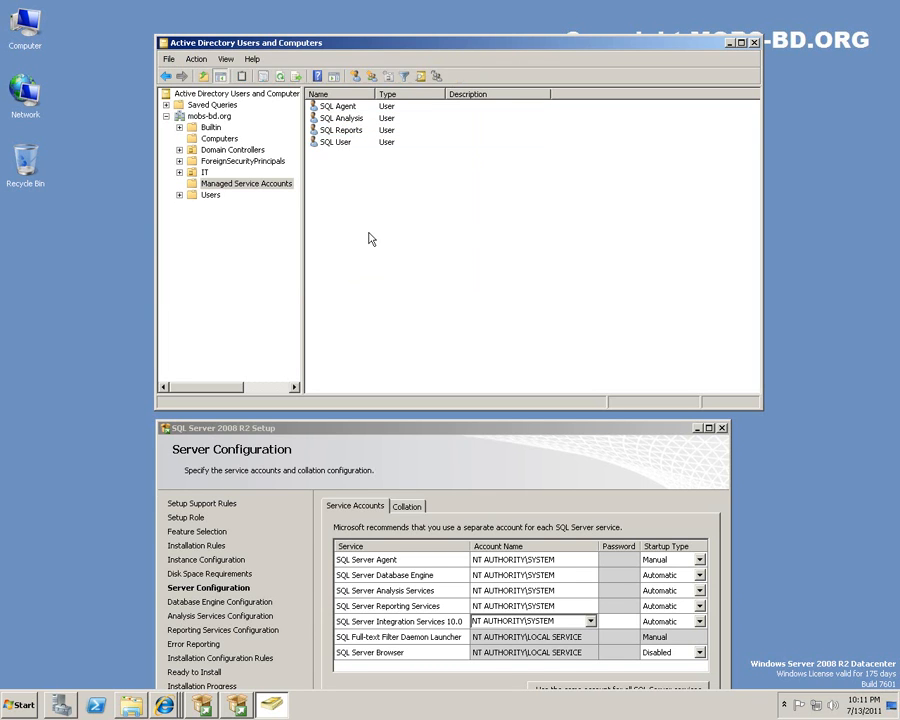
pyautogui.moveTo(491, 433); pyautogui.dragTo(516, 269)
# Run SQL Server Agent as sqlagent with its password and Automatic startup.
pyautogui.click(618, 400)
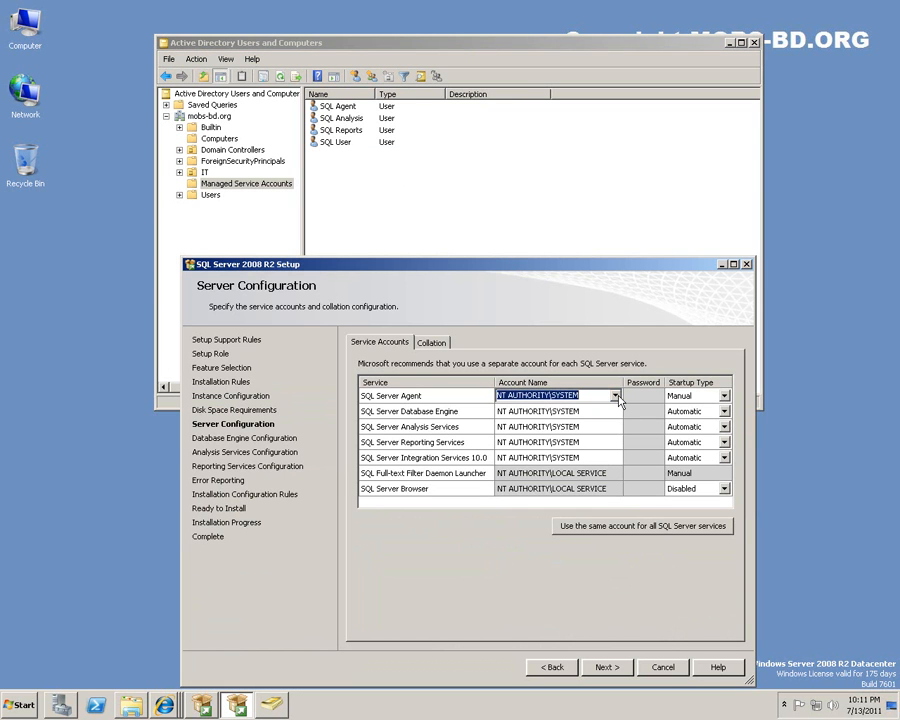
pyautogui.click(604, 395)
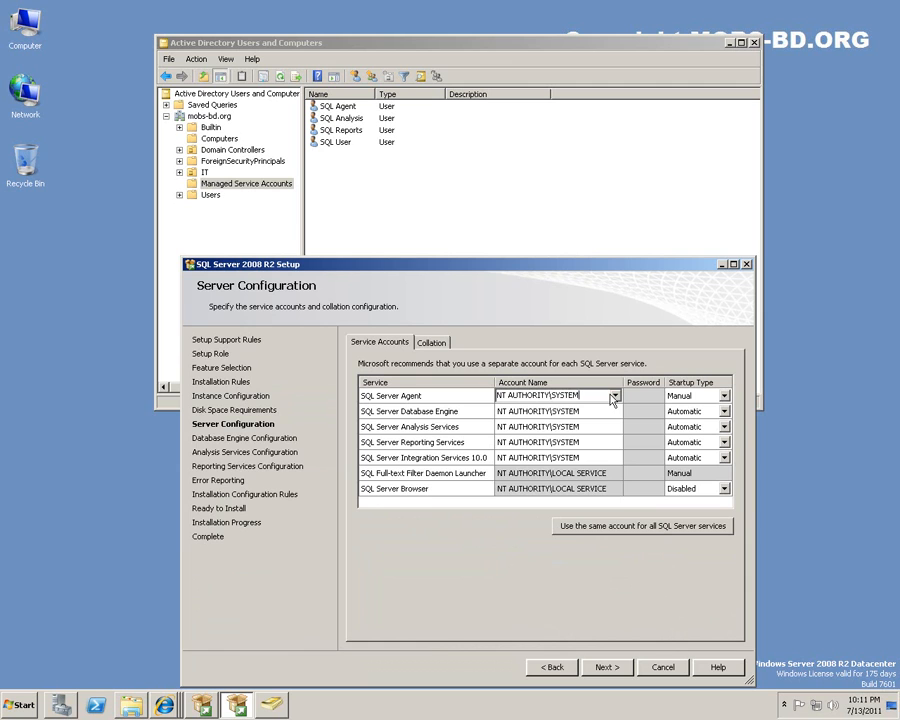
pyautogui.press('BackSpace')
pyautogui.press('BackSpace')
pyautogui.press('BackSpace')
pyautogui.press('BackSpace')
pyautogui.press('BackSpace')
pyautogui.press('BackSpace')
pyautogui.write('sql')
pyautogui.write('agebt')
pyautogui.write('nt')
pyautogui.press('Return')
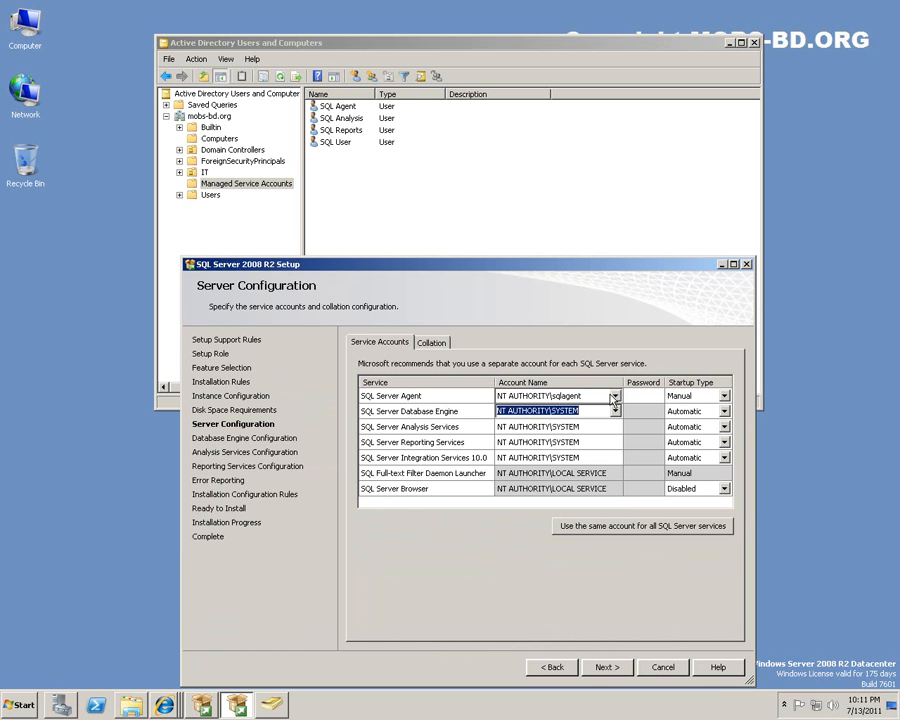
pyautogui.click(627, 394)
pyautogui.write('•••••••')
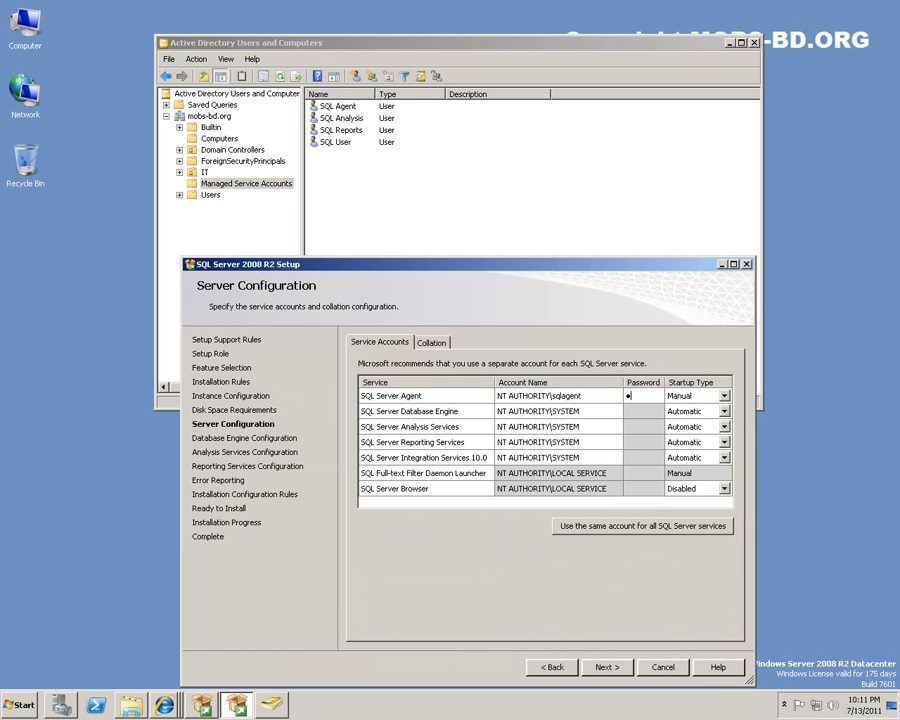
pyautogui.write('•')
pyautogui.press('Tab')
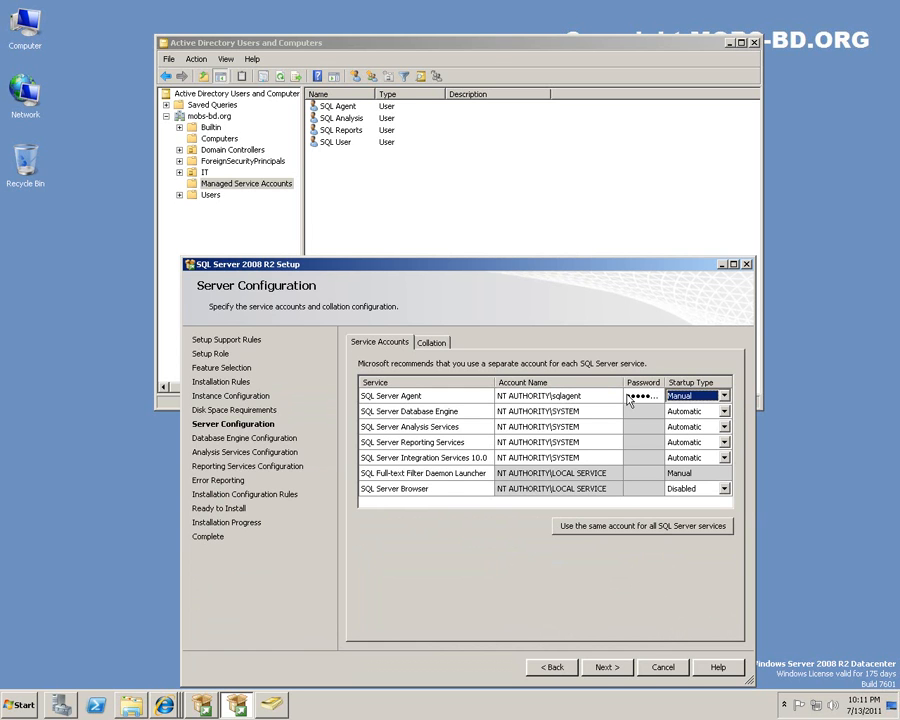
pyautogui.click(724, 396)
pyautogui.click(711, 409)
# Open the Analysis Services account choices and browse the directory for an account.
pyautogui.click(605, 412)
pyautogui.click(655, 412)
pyautogui.click(603, 413)
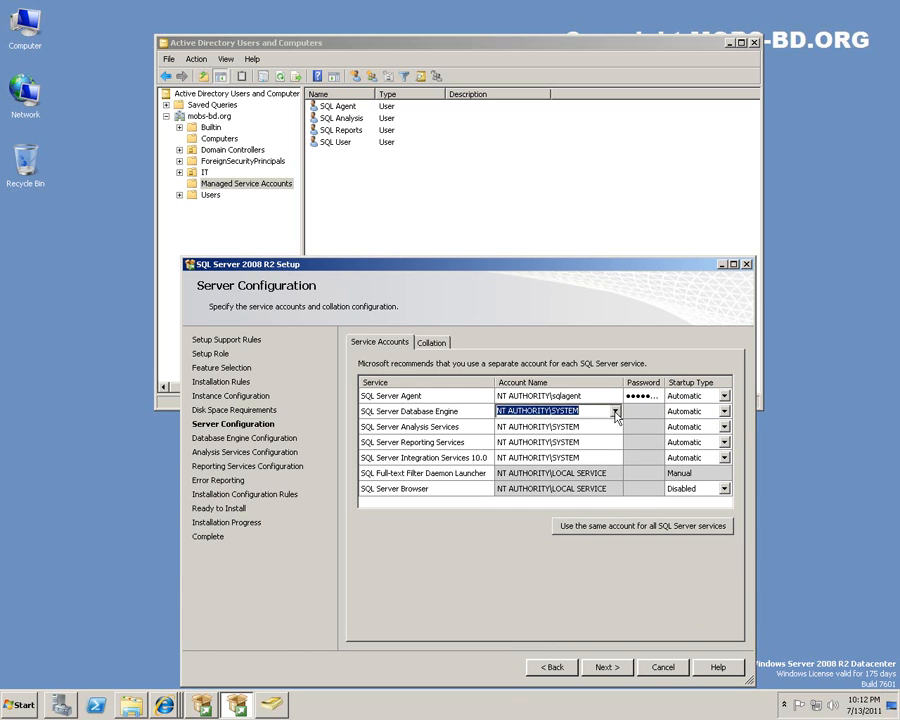
pyautogui.click(619, 427)
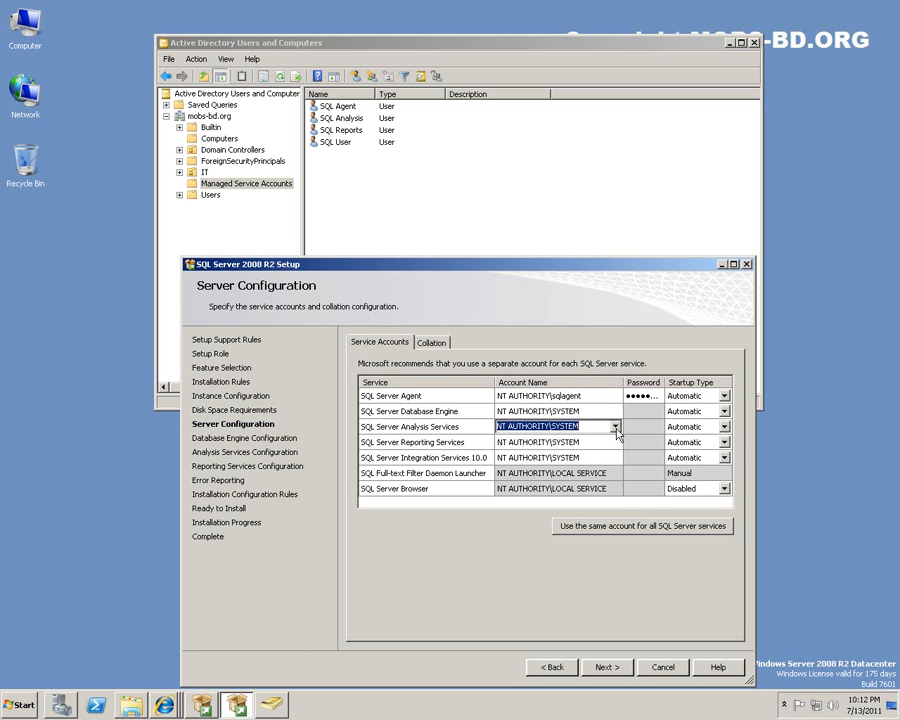
pyautogui.click(617, 428)
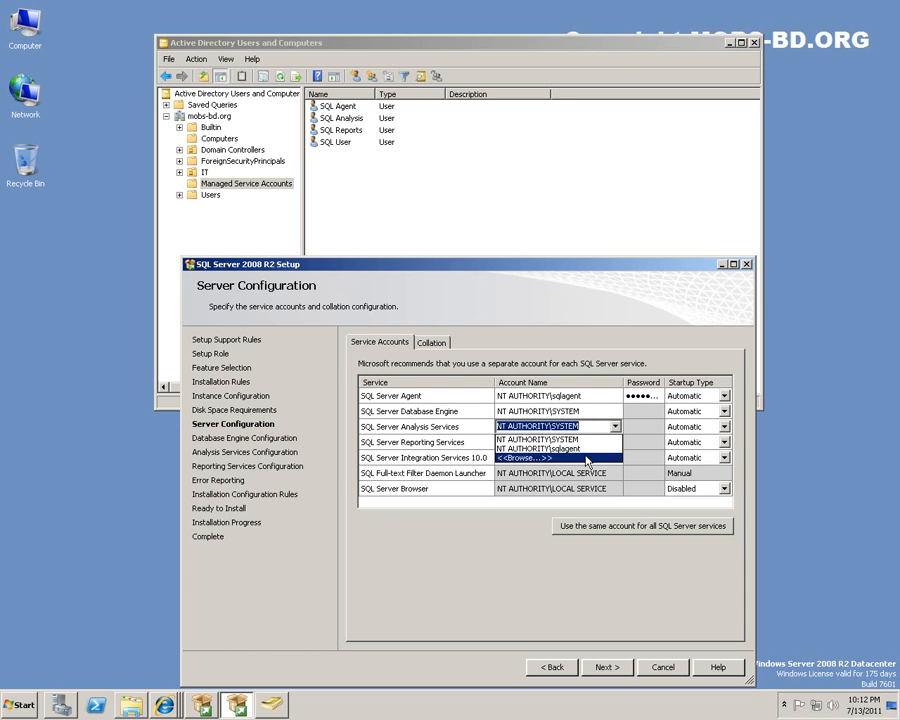
pyautogui.click(586, 458)
# Search the directory for 'sql' accounts and assign SQL Analysis to Analysis Services.
pyautogui.click(224, 427)
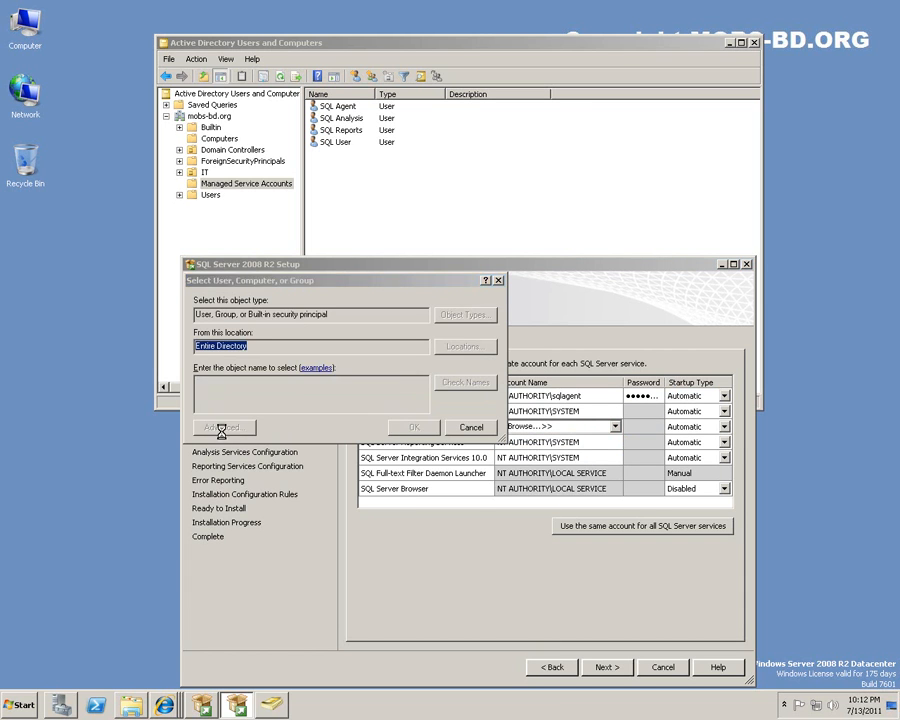
pyautogui.click(526, 416)
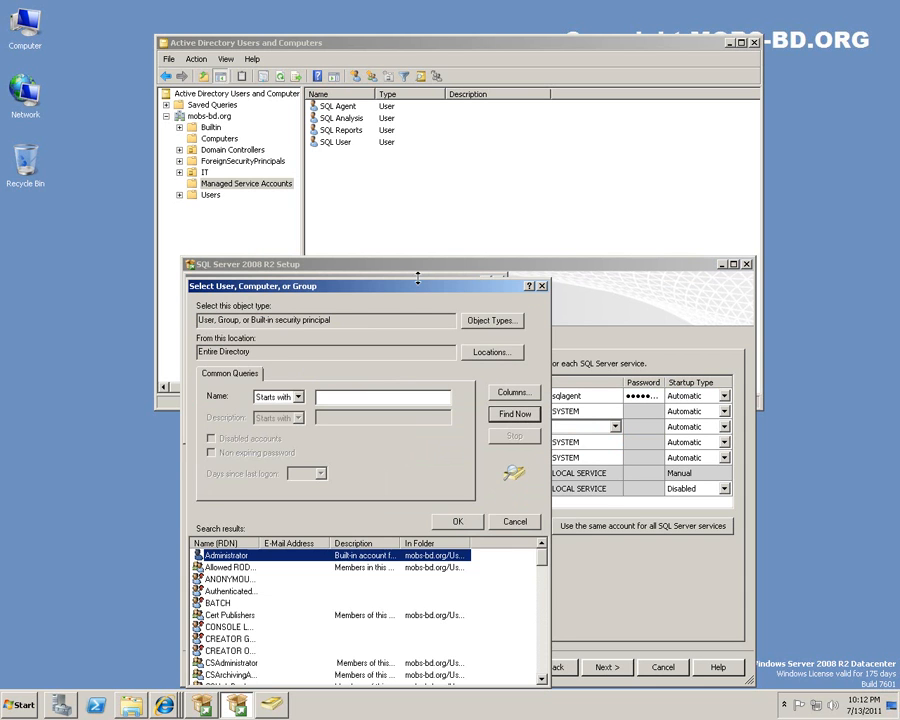
pyautogui.moveTo(412, 291); pyautogui.dragTo(428, 127)
pyautogui.write('sql')
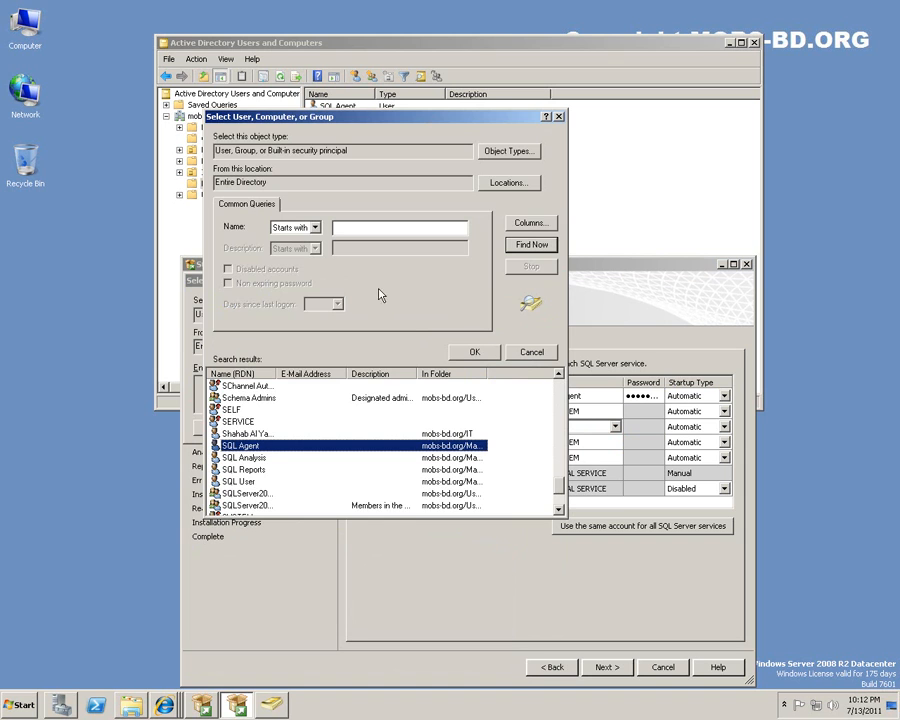
pyautogui.doubleClick(260, 460)
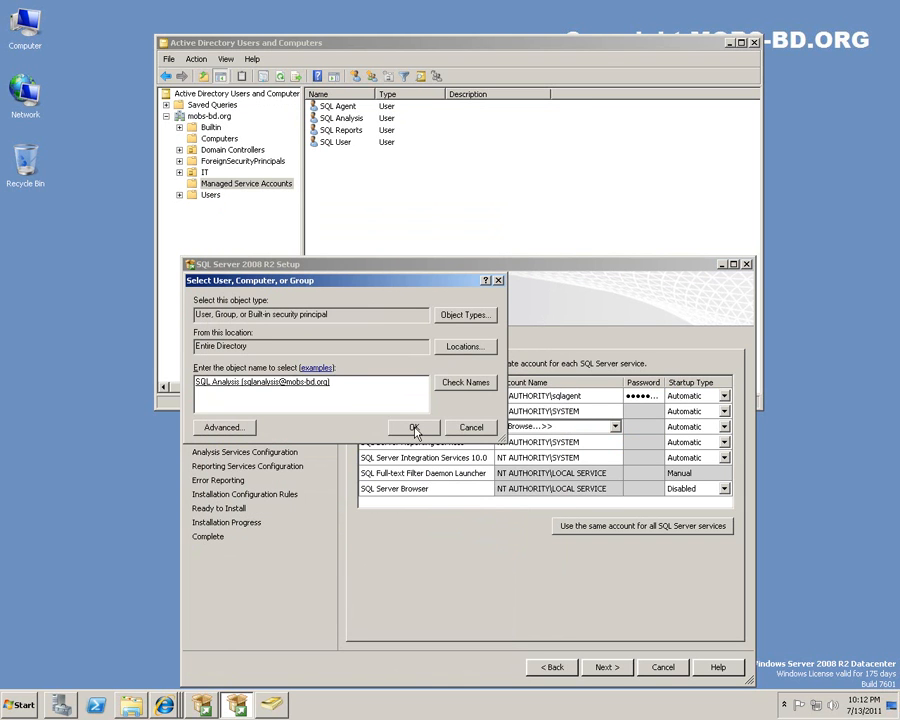
pyautogui.click(416, 428)
# Search the directory for 'sql' accounts and pick SQL Reports for Integration Services.
pyautogui.click(605, 443)
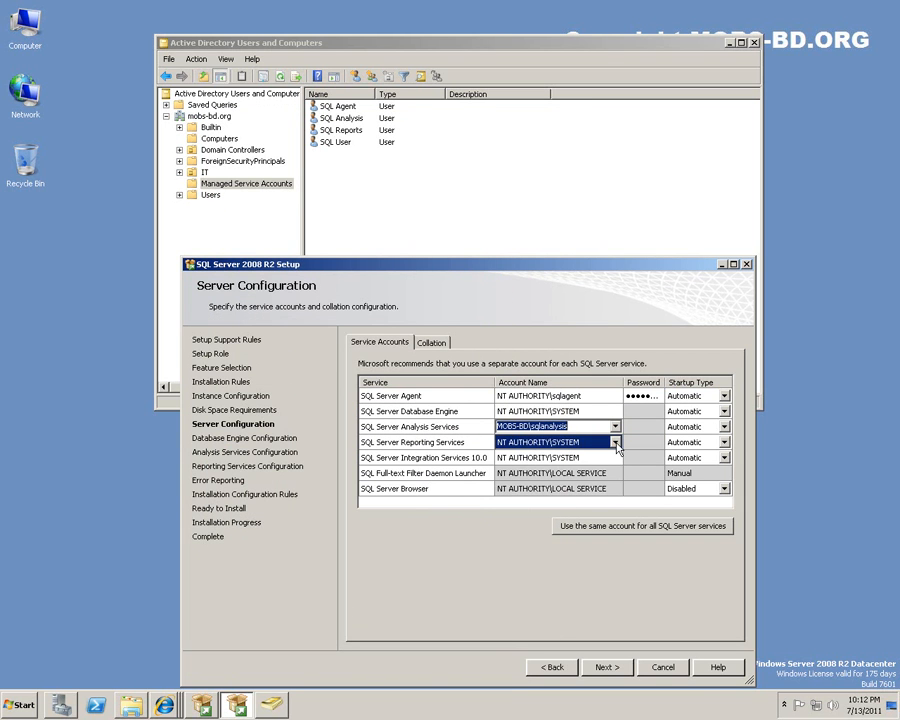
pyautogui.click(609, 458)
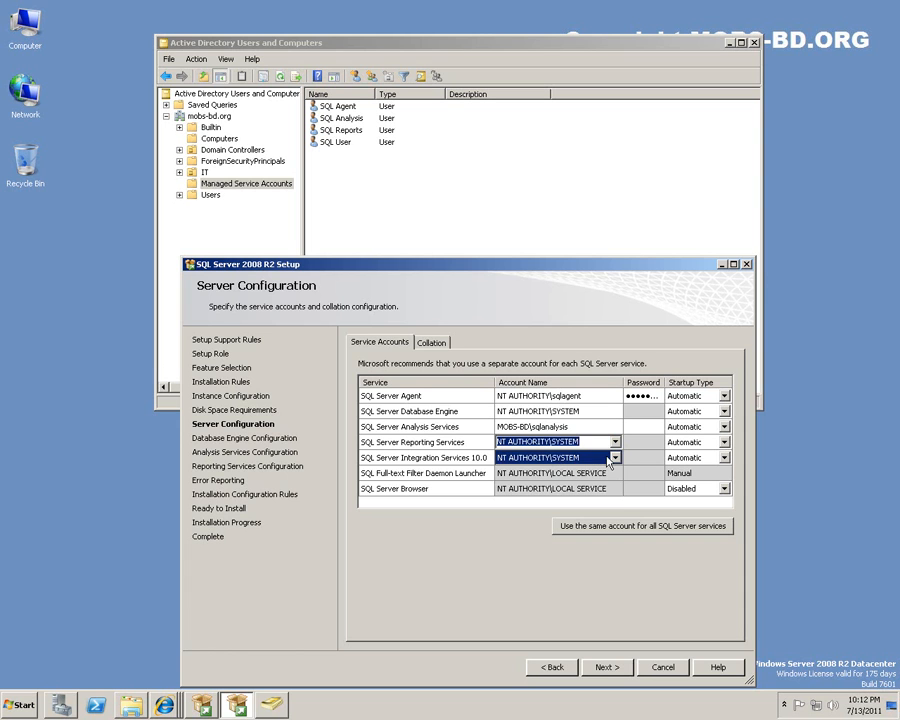
pyautogui.click(615, 457)
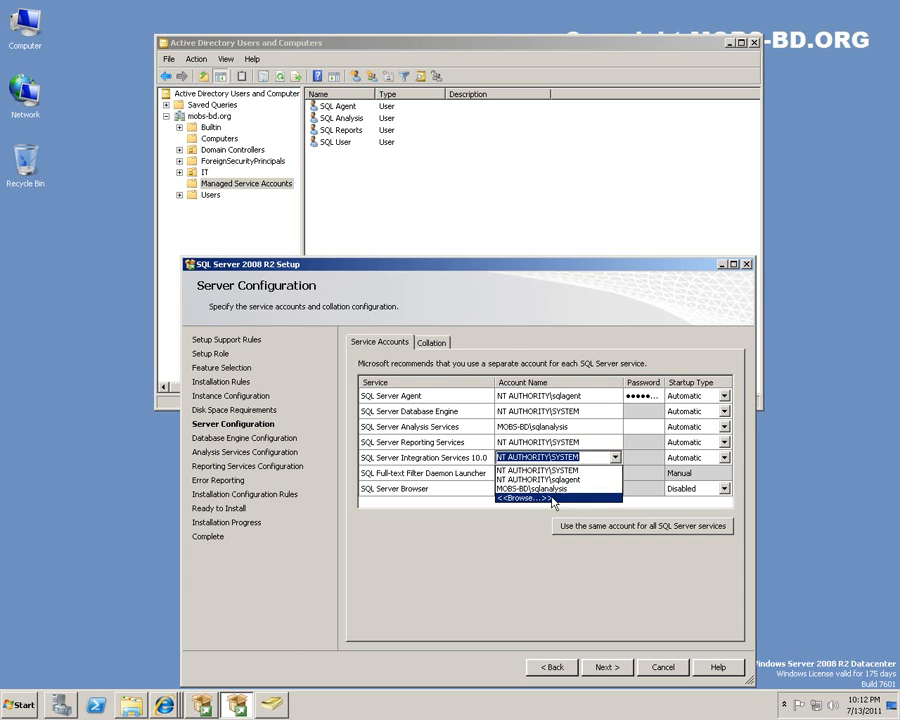
pyautogui.click(552, 498)
pyautogui.click(236, 428)
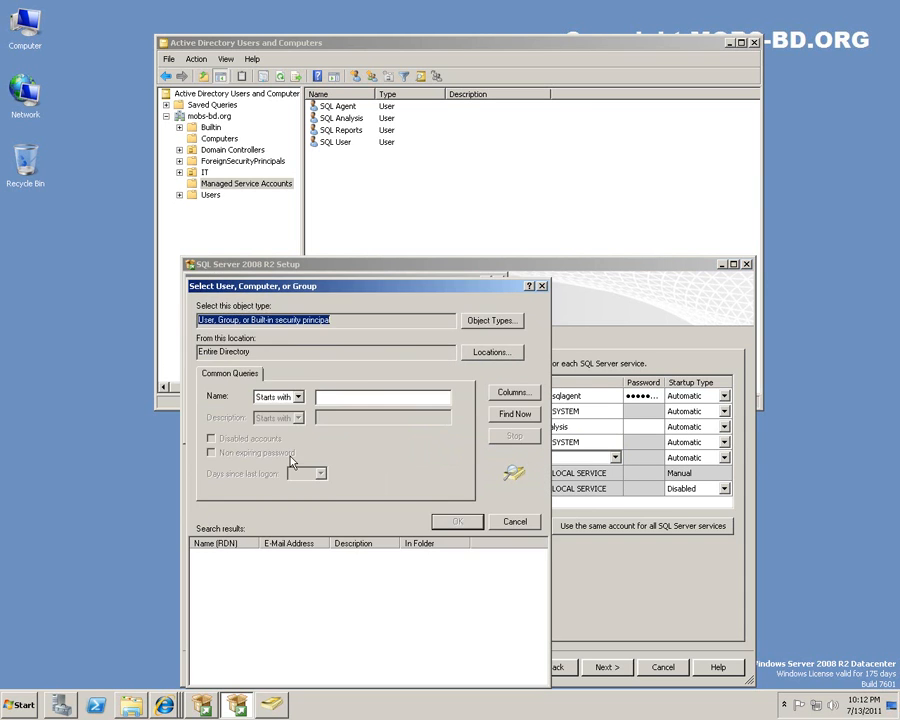
pyautogui.click(515, 413)
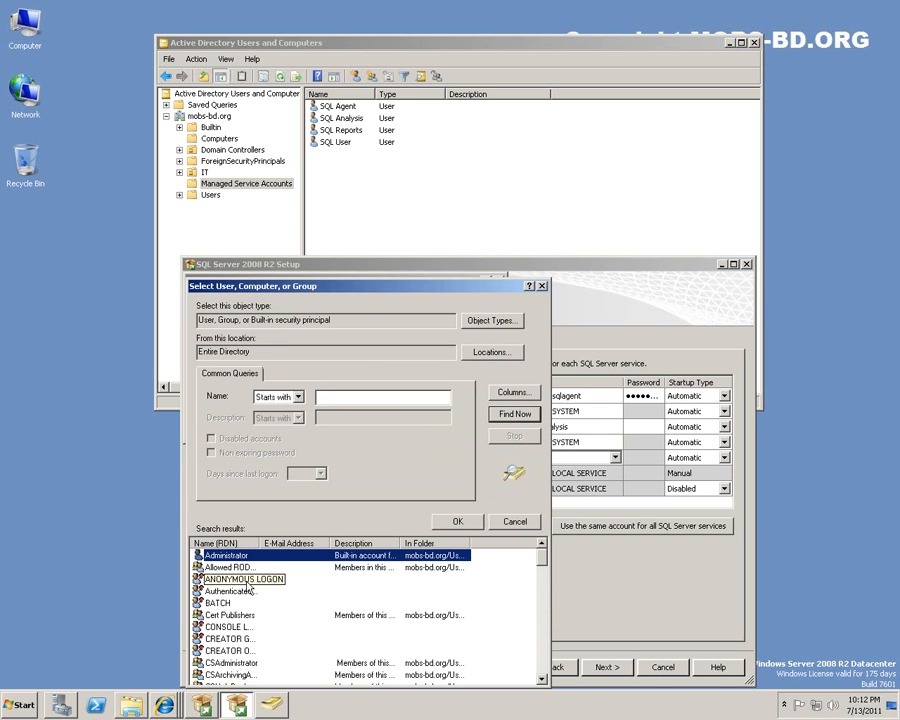
pyautogui.write('sql')
pyautogui.doubleClick(249, 639)
pyautogui.click(413, 428)
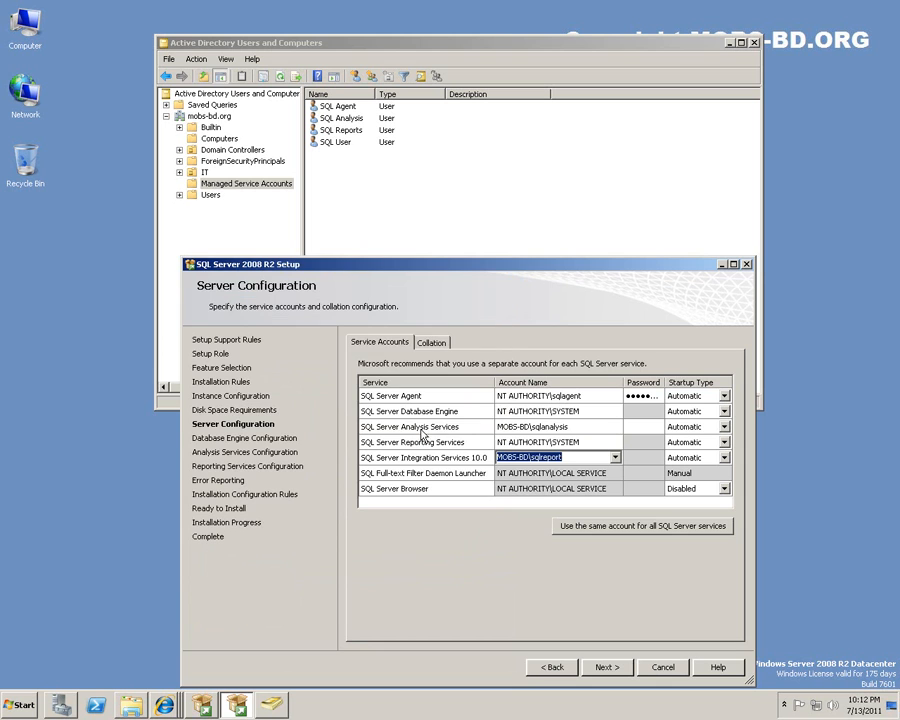
# Set Reporting Services to run as MOBS-BD\sqlreport.
pyautogui.click(616, 443)
pyautogui.click(616, 443)
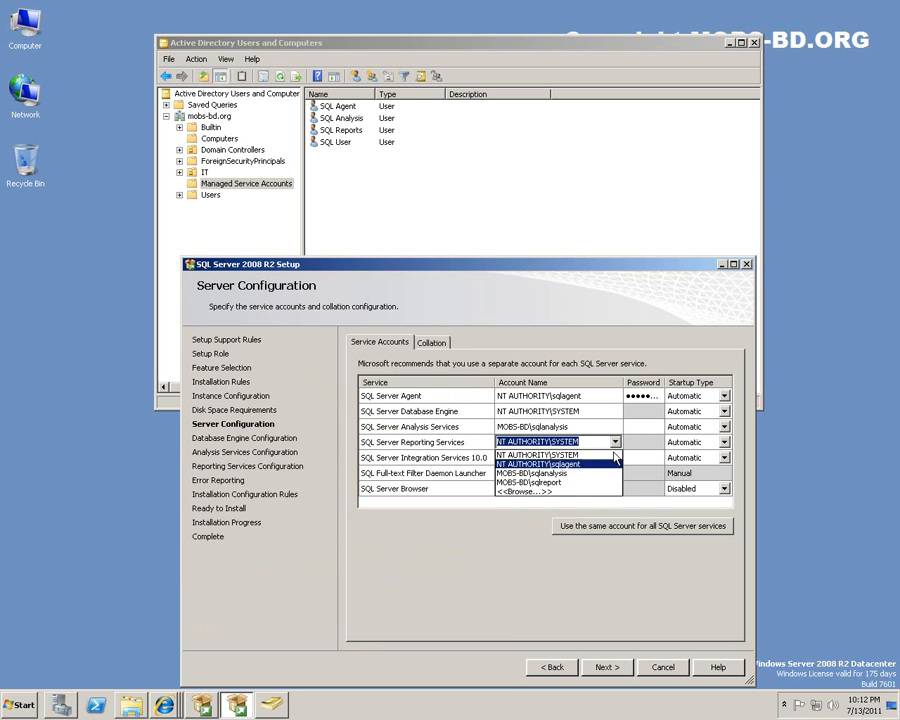
pyautogui.click(584, 492)
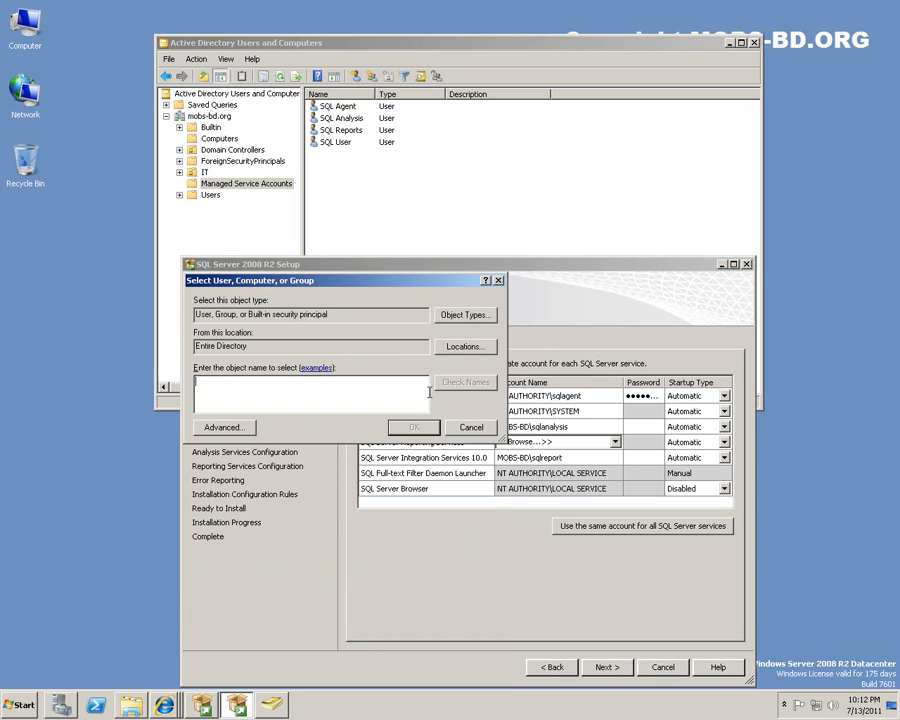
pyautogui.click(498, 281)
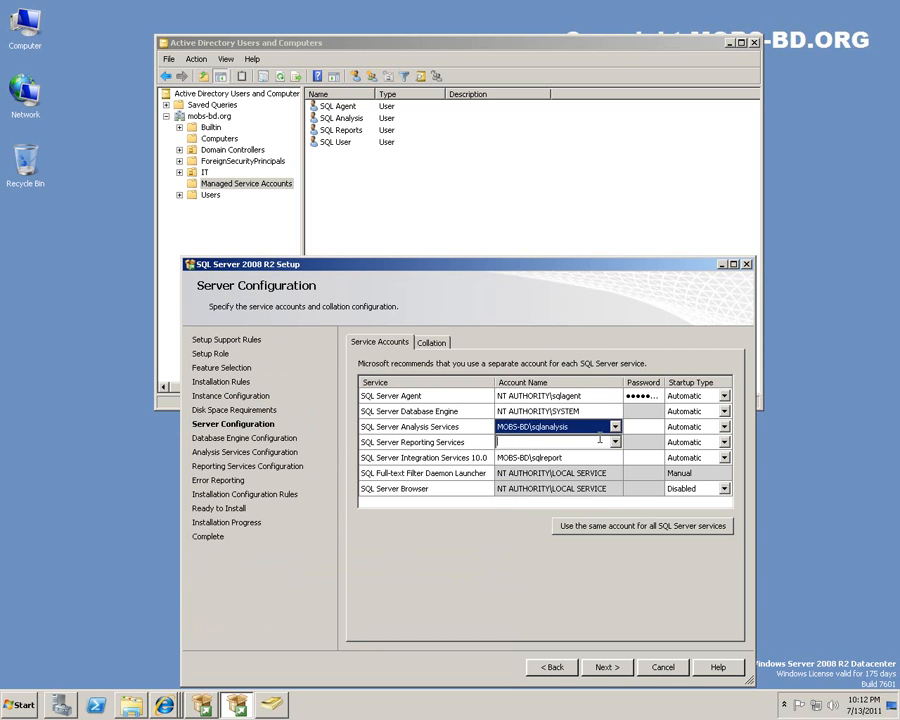
pyautogui.click(616, 442)
pyautogui.click(600, 480)
pyautogui.click(617, 458)
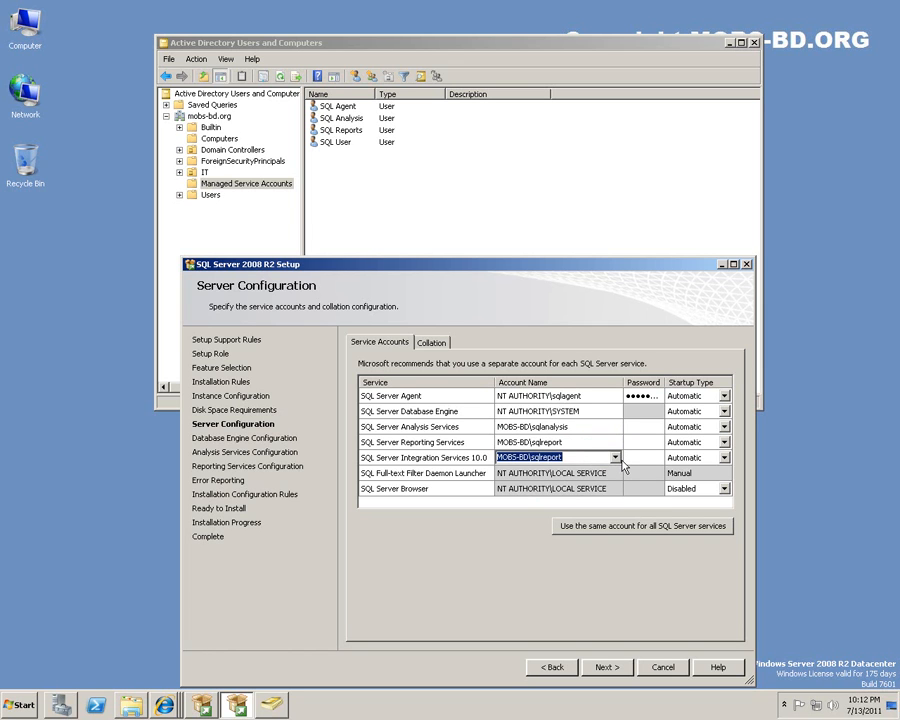
# Set Integration Services to NT AUTHORITY\SYSTEM.
pyautogui.click(616, 459)
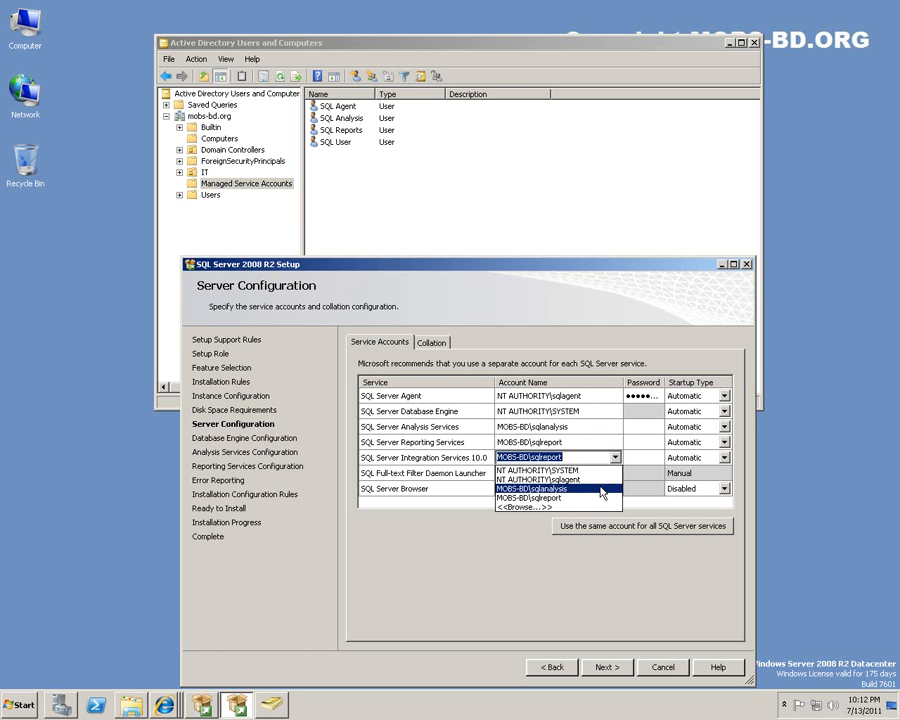
pyautogui.click(601, 469)
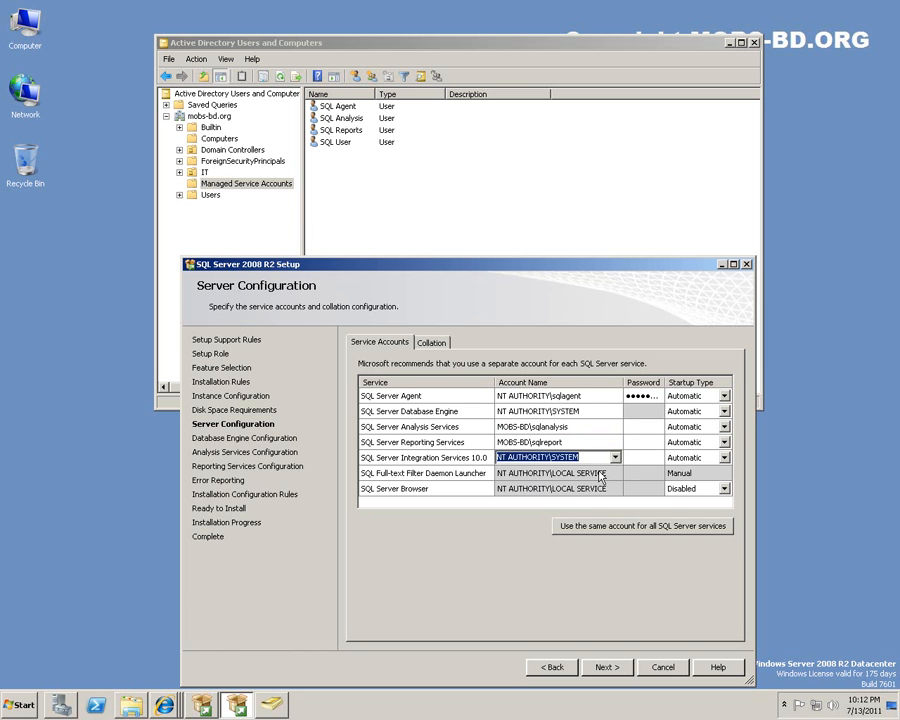
pyautogui.click(642, 414)
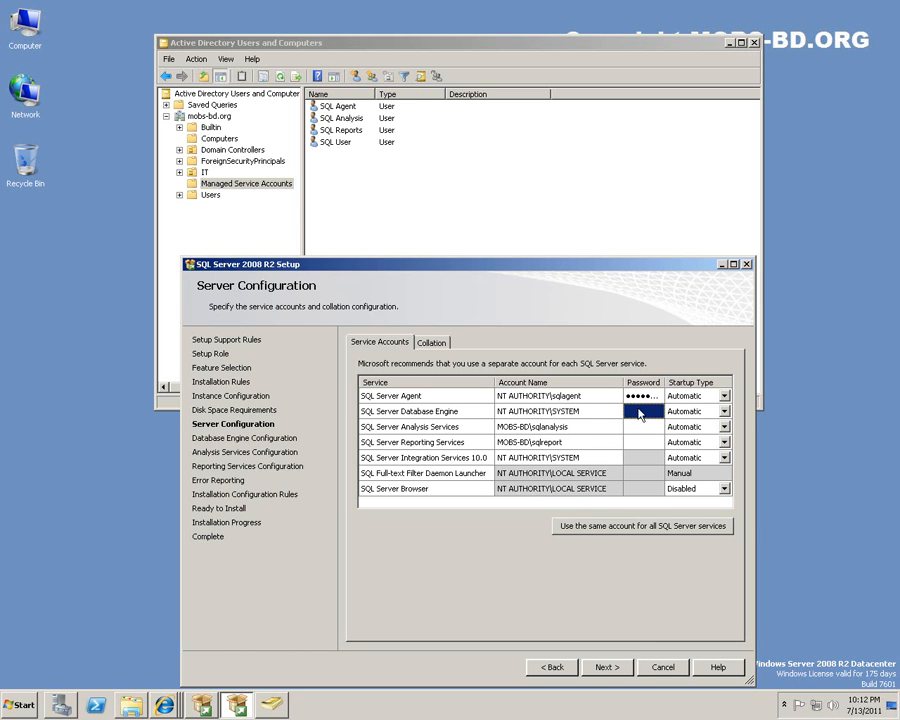
pyautogui.click(641, 427)
# Enter passwords for the Analysis Services and Reporting Services accounts.
pyautogui.write('••••••••')
pyautogui.press('Tab')
pyautogui.press('Tab')
pyautogui.press('Tab')
pyautogui.write('••••••••')
pyautogui.click(654, 458)
pyautogui.click(695, 473)
# Set SQL Server Browser's startup type to Automatic and try to continue.
pyautogui.click(727, 491)
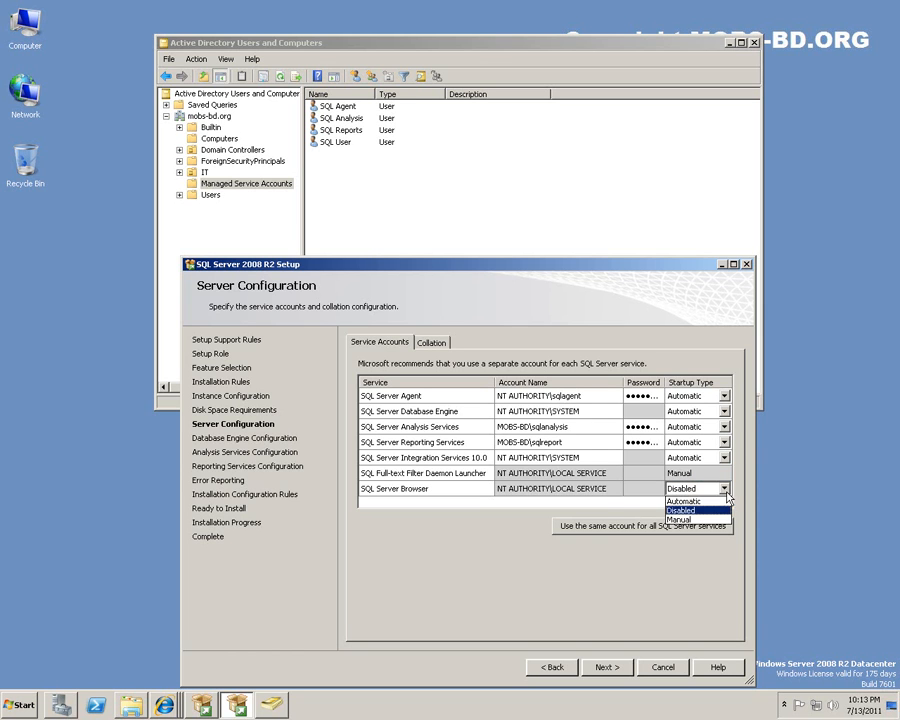
pyautogui.click(712, 500)
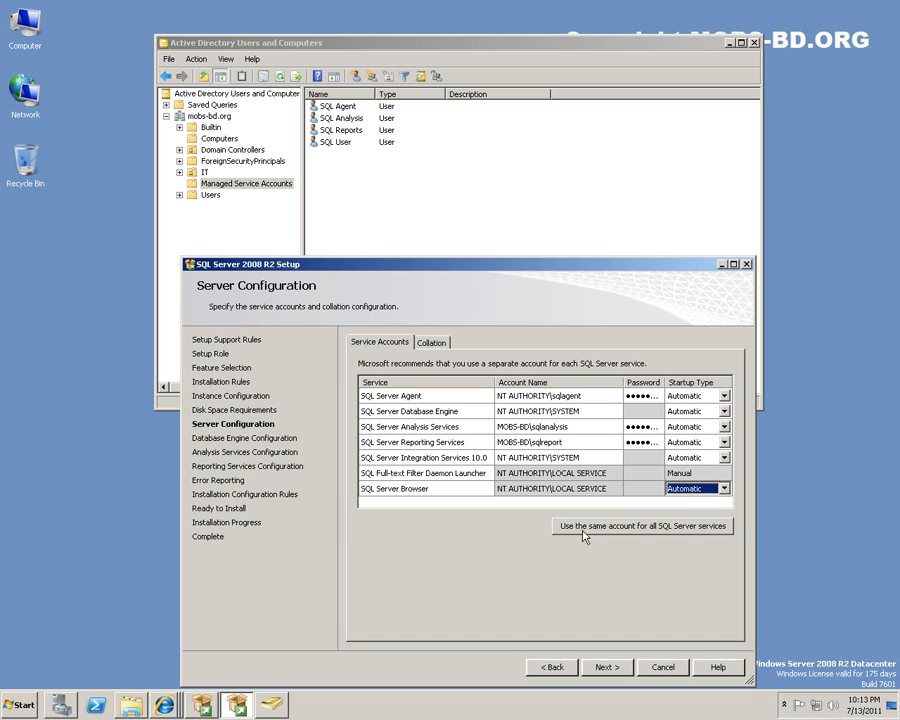
pyautogui.click(599, 667)
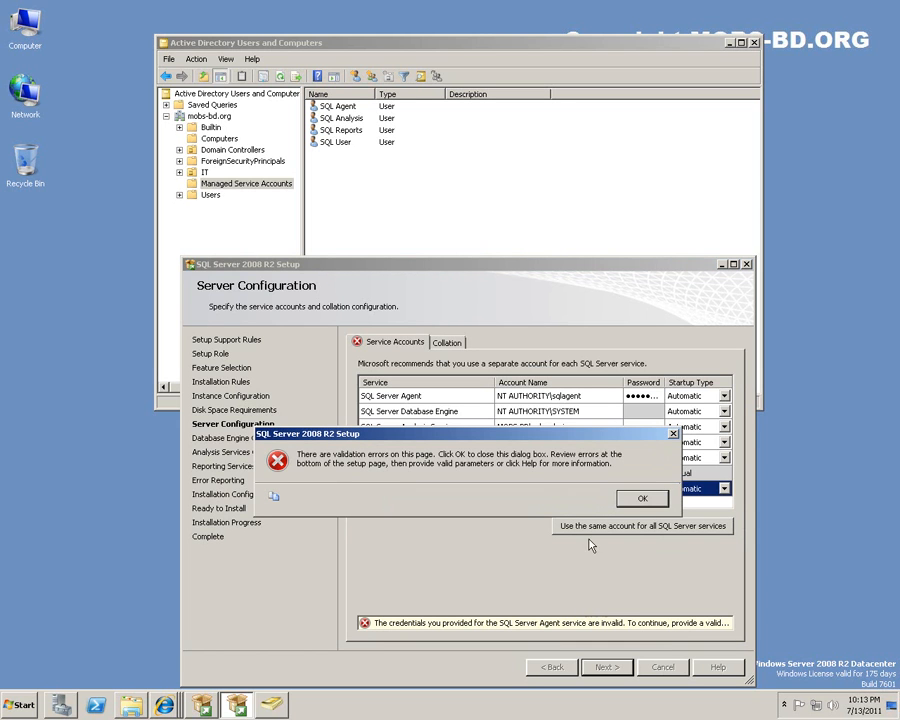
# Dismiss the validation error and run SQL Server Agent as NT AUTHORITY\SYSTEM.
pyautogui.click(644, 497)
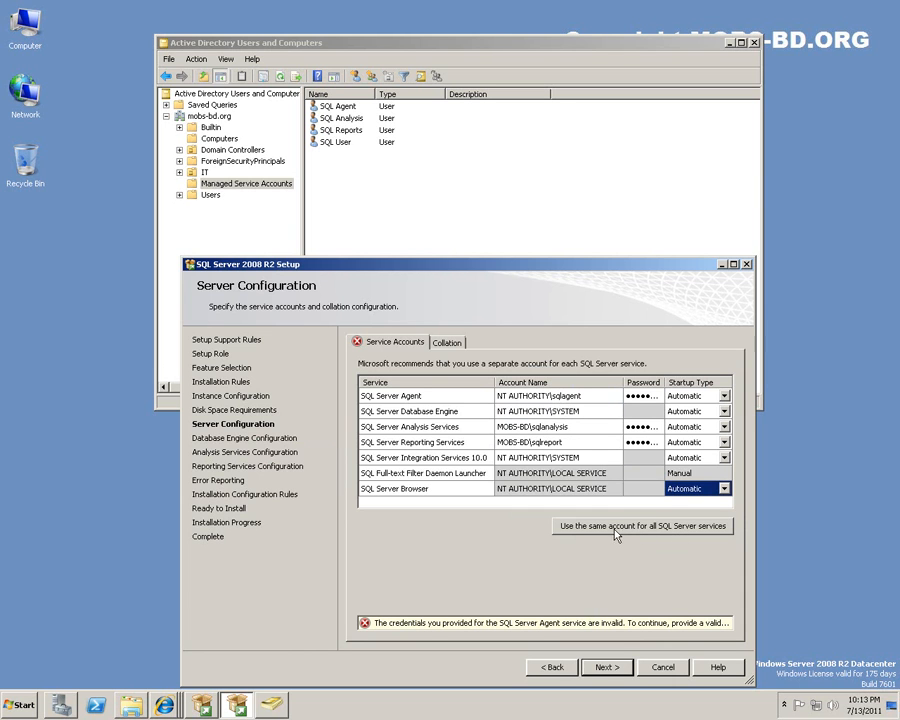
pyautogui.click(616, 528)
pyautogui.click(681, 539)
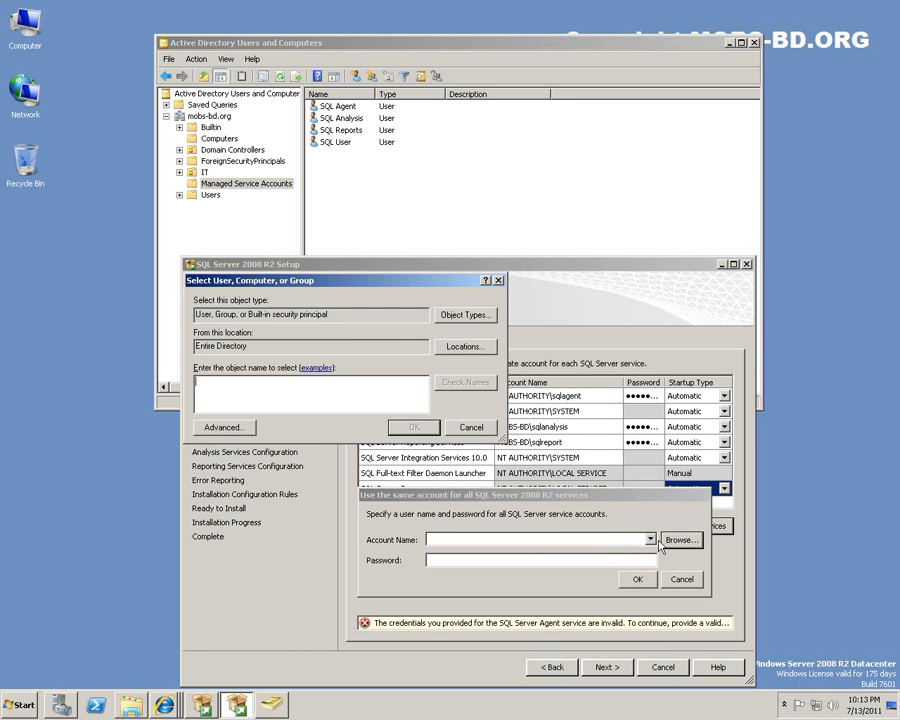
pyautogui.click(468, 426)
pyautogui.click(681, 579)
pyautogui.click(614, 396)
pyautogui.click(614, 396)
pyautogui.click(608, 411)
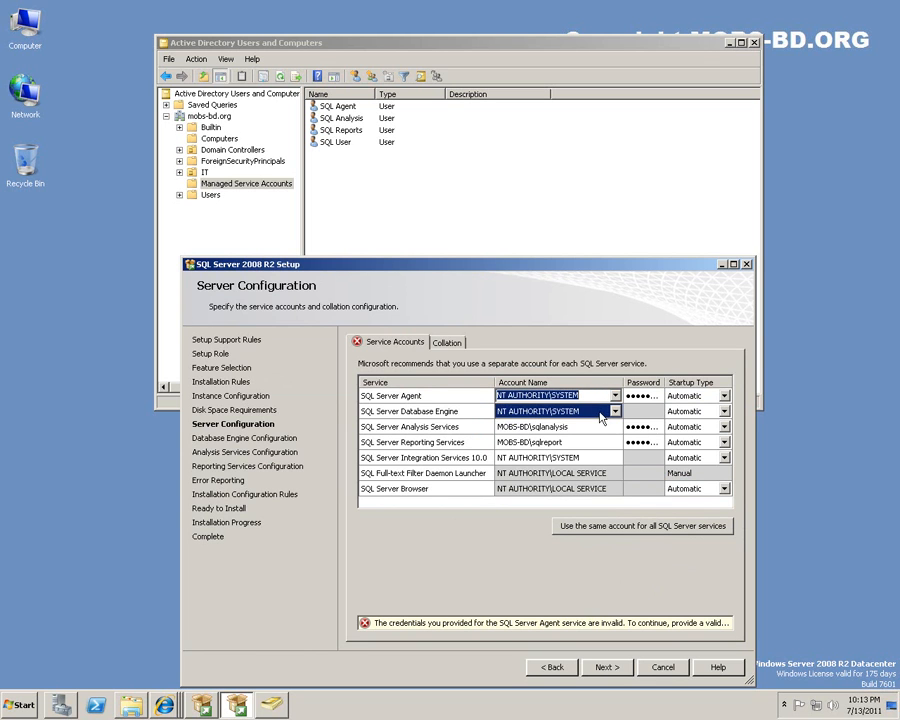
pyautogui.click(631, 396)
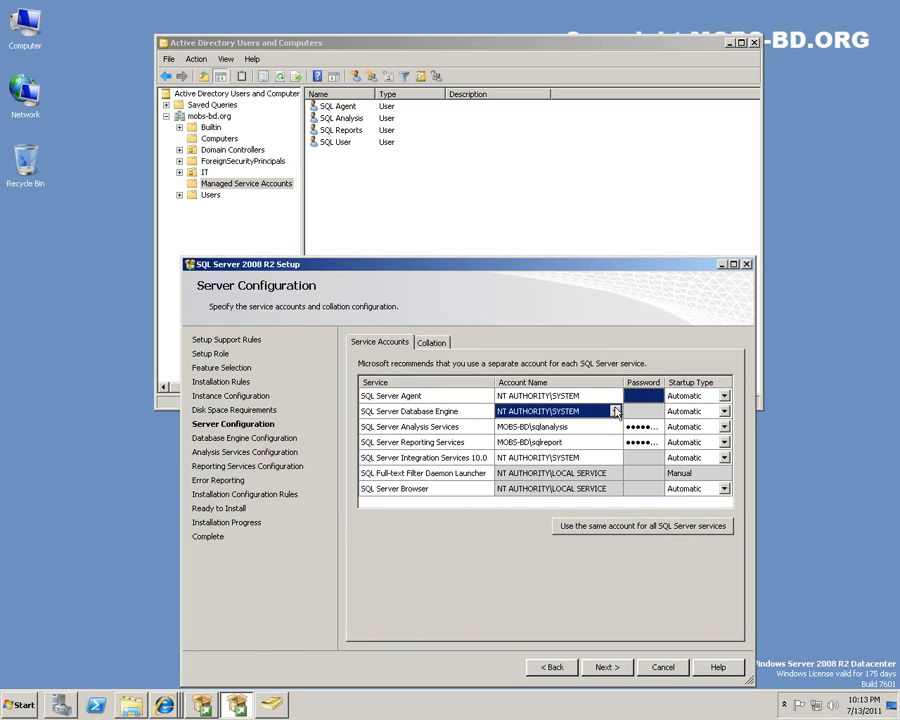
# Run Analysis, Reporting and Integration Services as NT AUTHORITY\SYSTEM and continue to Database Engine Configuration.
pyautogui.click(639, 528)
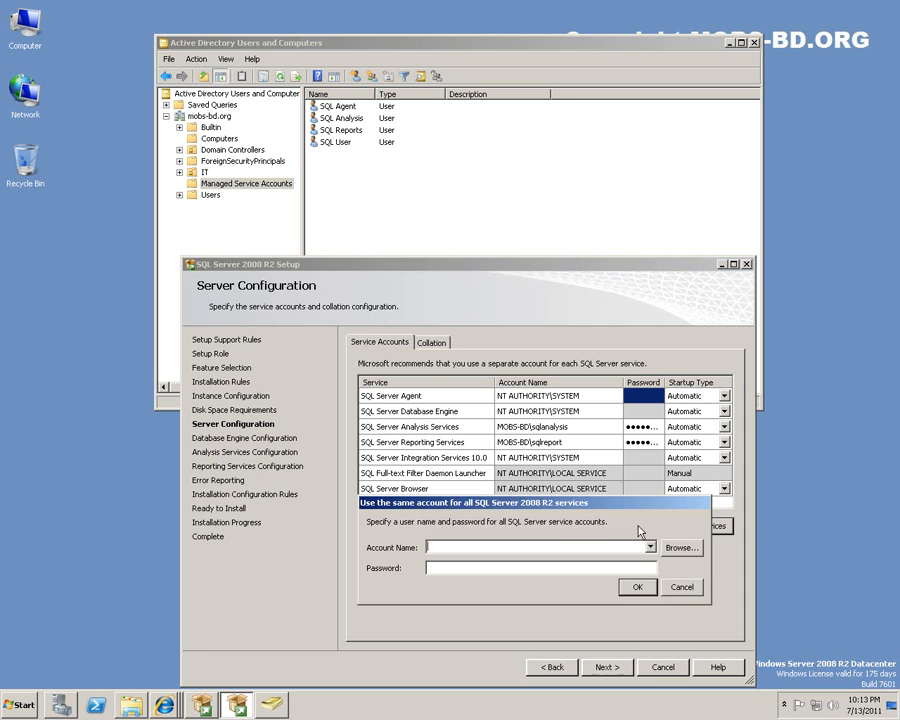
pyautogui.click(634, 584)
pyautogui.click(572, 428)
pyautogui.click(614, 427)
pyautogui.click(590, 441)
pyautogui.click(614, 442)
pyautogui.click(614, 442)
pyautogui.click(600, 456)
pyautogui.click(615, 457)
pyautogui.click(616, 457)
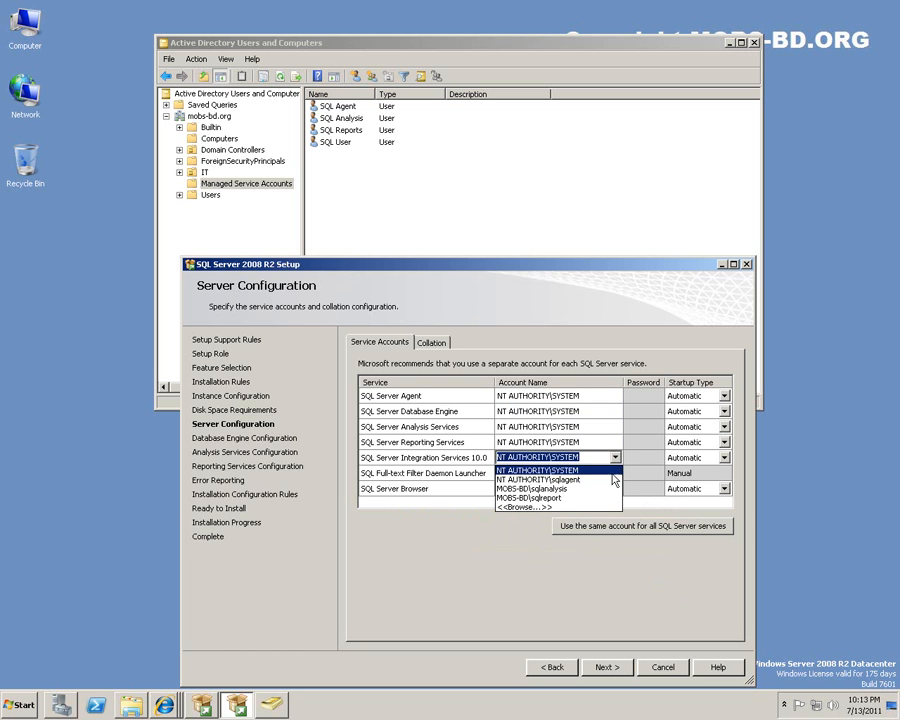
pyautogui.click(613, 469)
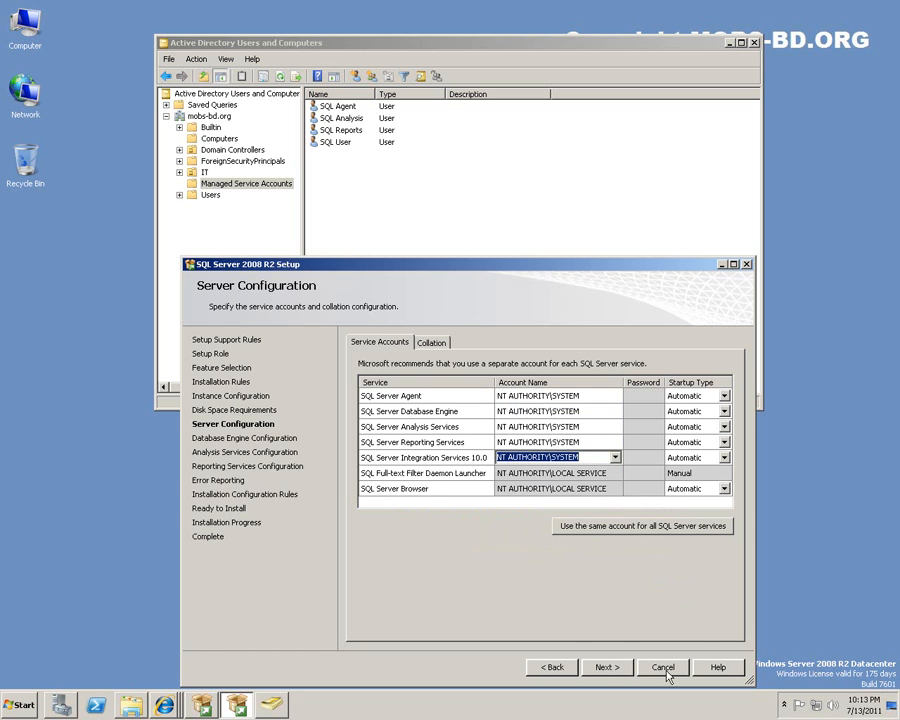
pyautogui.click(608, 666)
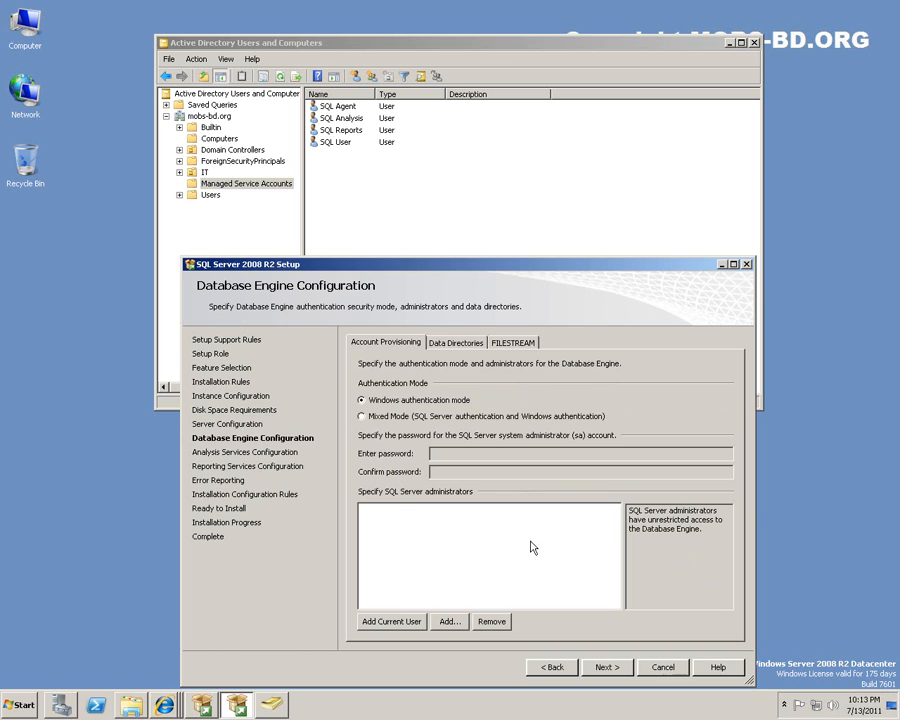
# Choose Mixed Mode authentication, set the sa password, and add the current user as administrator.
pyautogui.click(380, 416)
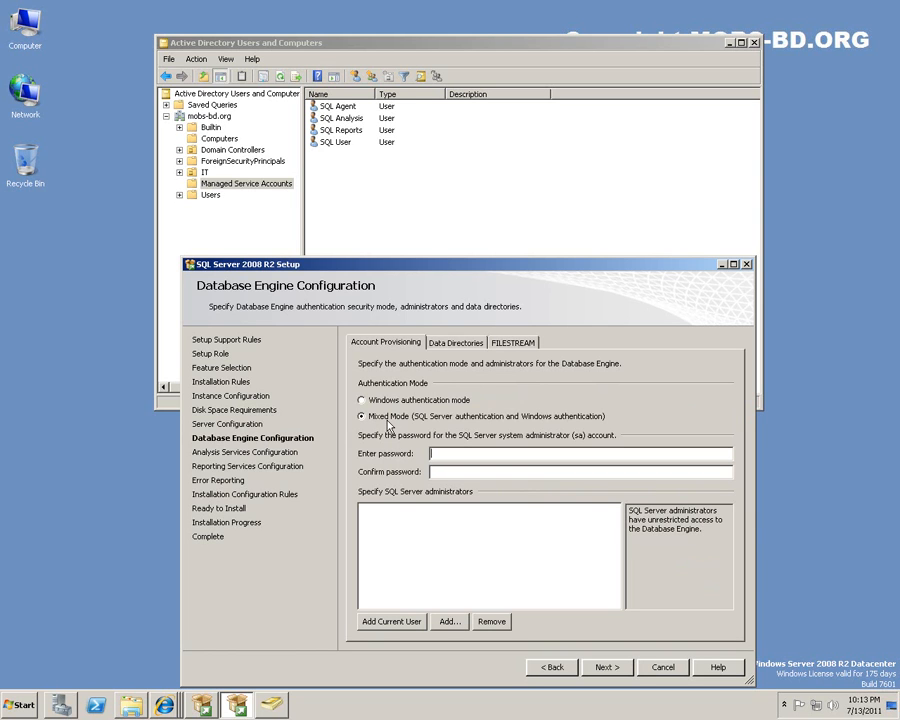
pyautogui.write('p')
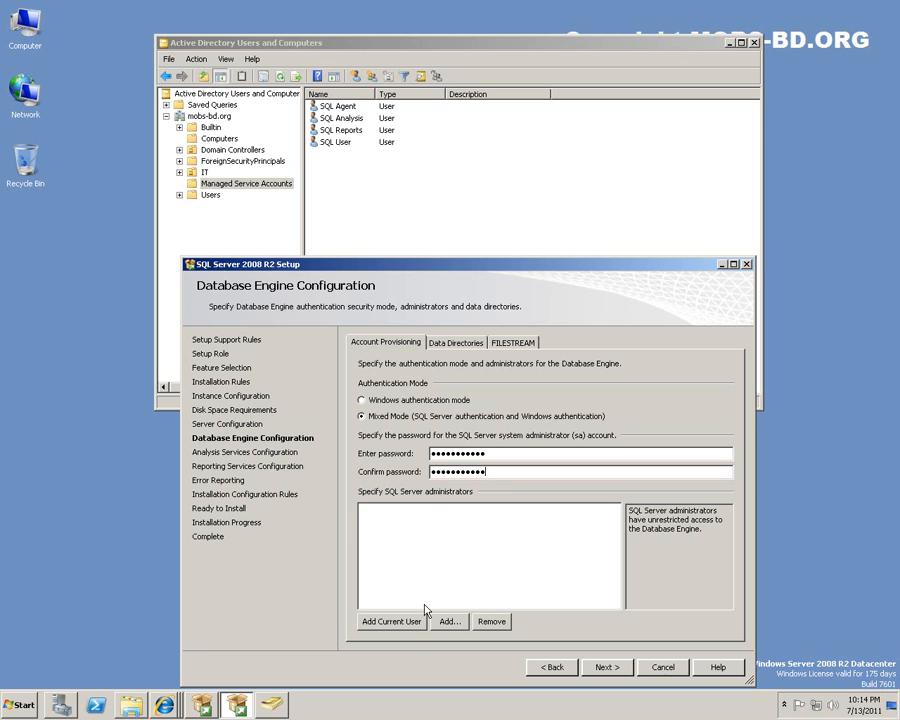
pyautogui.click(391, 624)
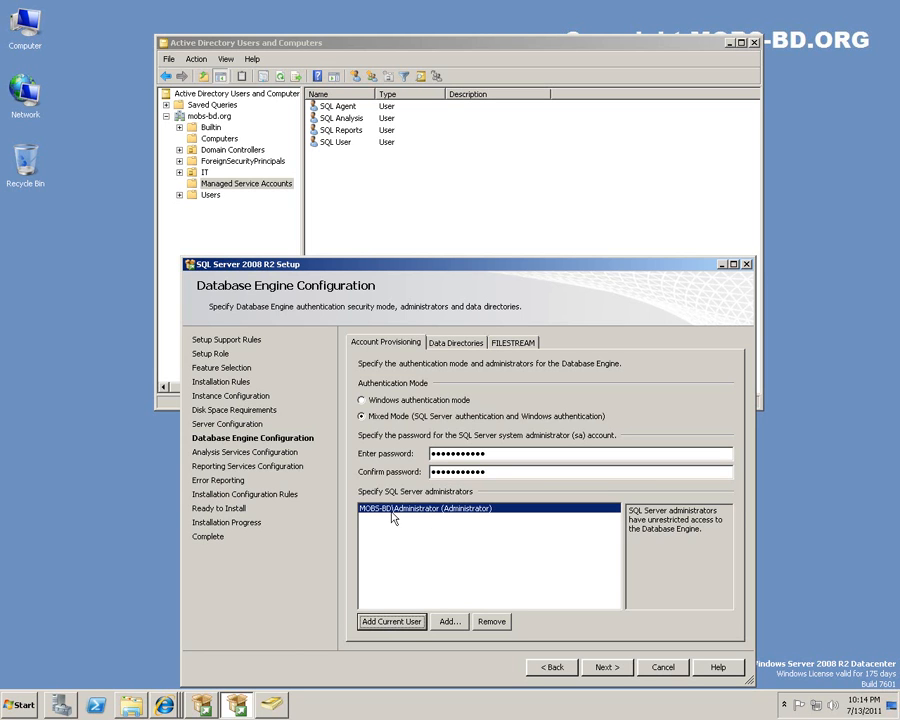
pyautogui.click(615, 670)
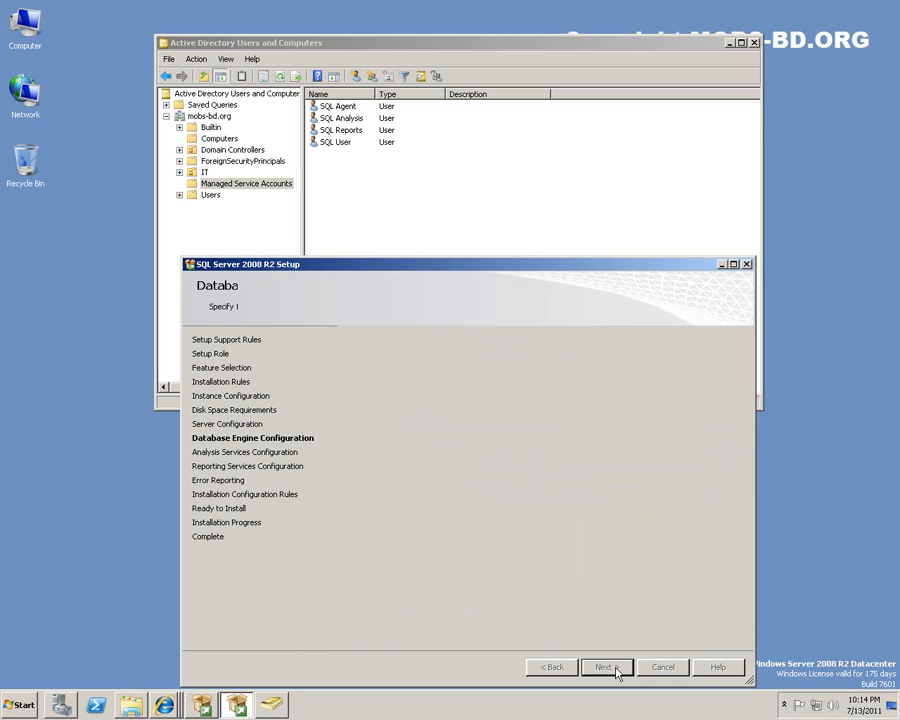
# Review the Data Directories and FILESTREAM tabs, then proceed to Analysis Services Configuration.
pyautogui.click(546, 666)
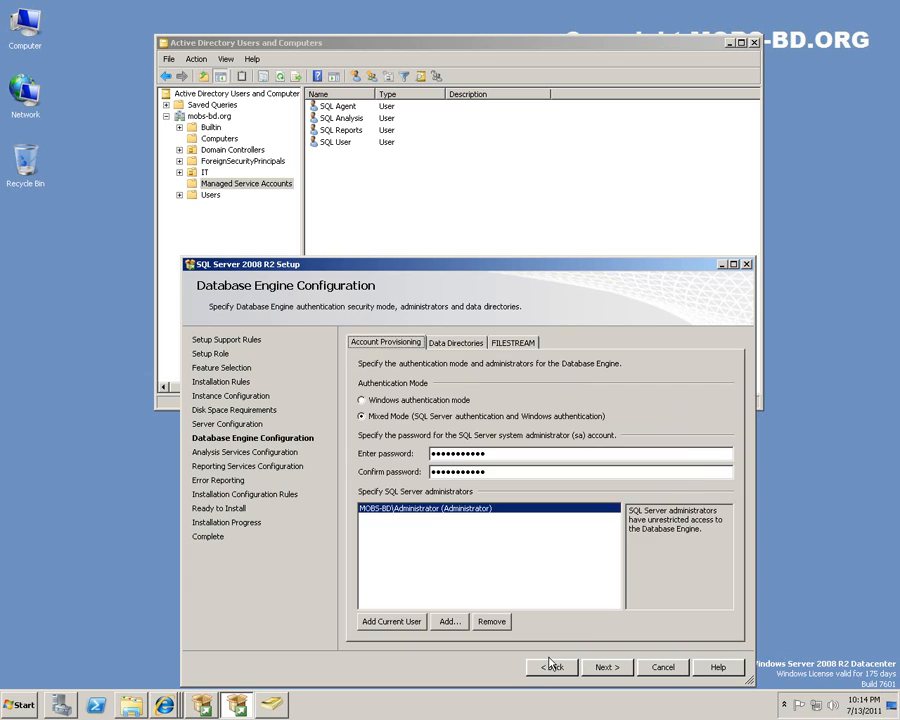
pyautogui.click(457, 344)
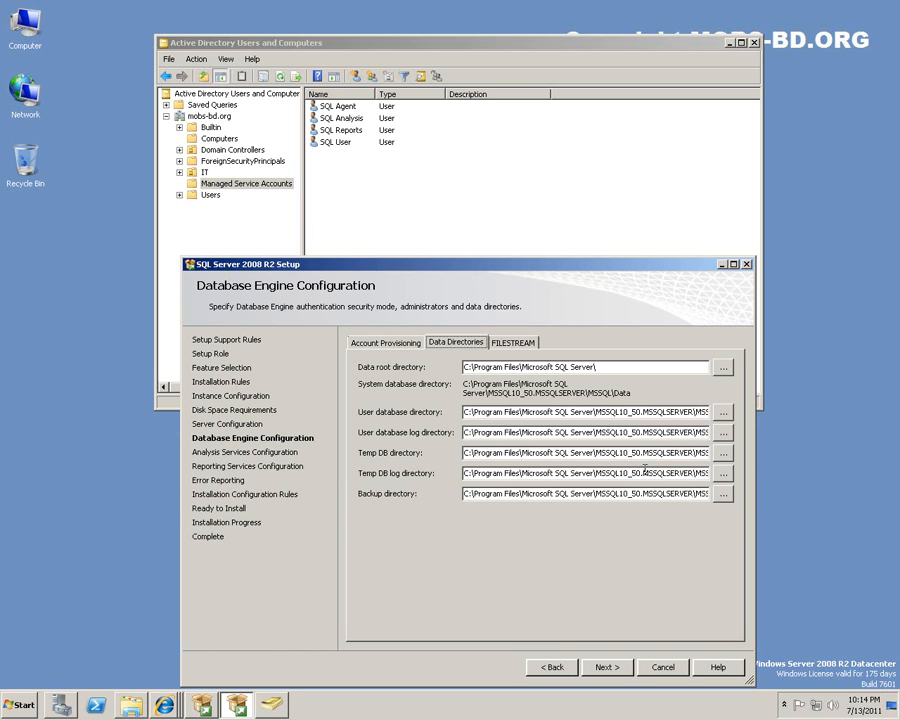
pyautogui.click(513, 342)
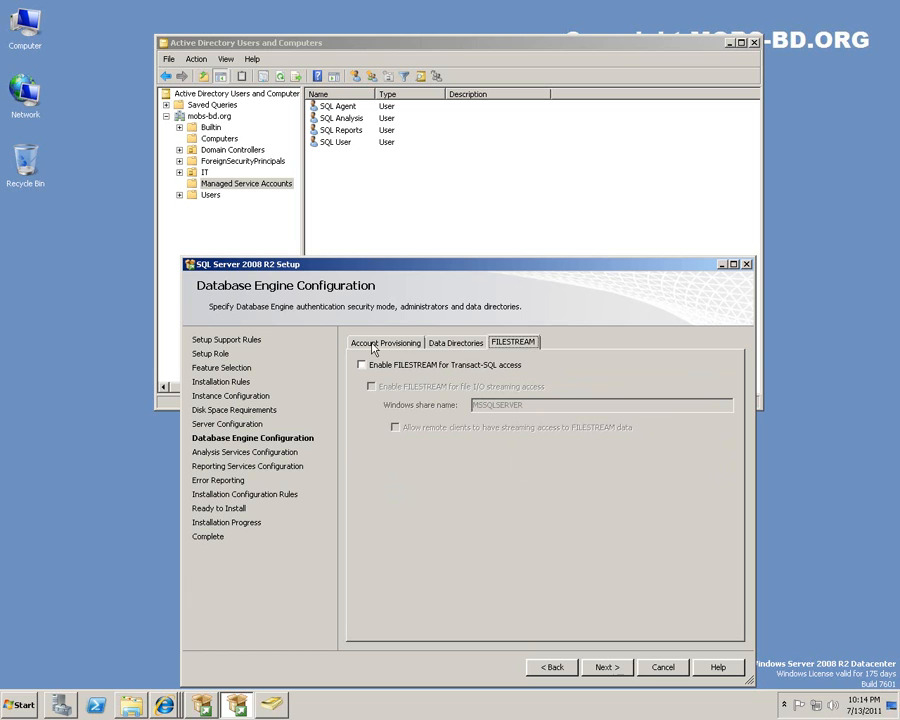
pyautogui.click(462, 345)
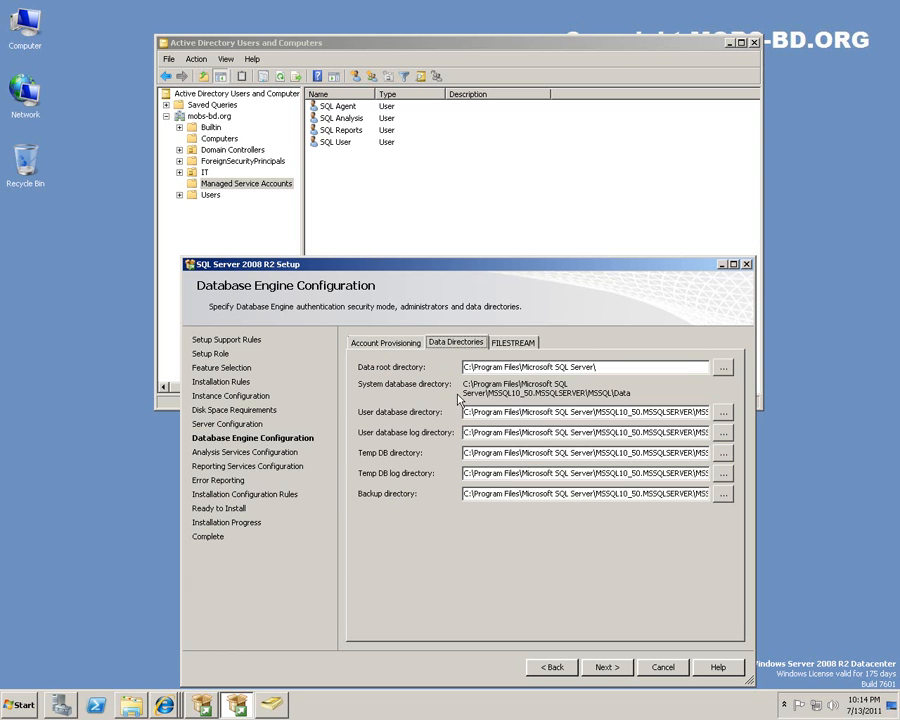
pyautogui.click(376, 342)
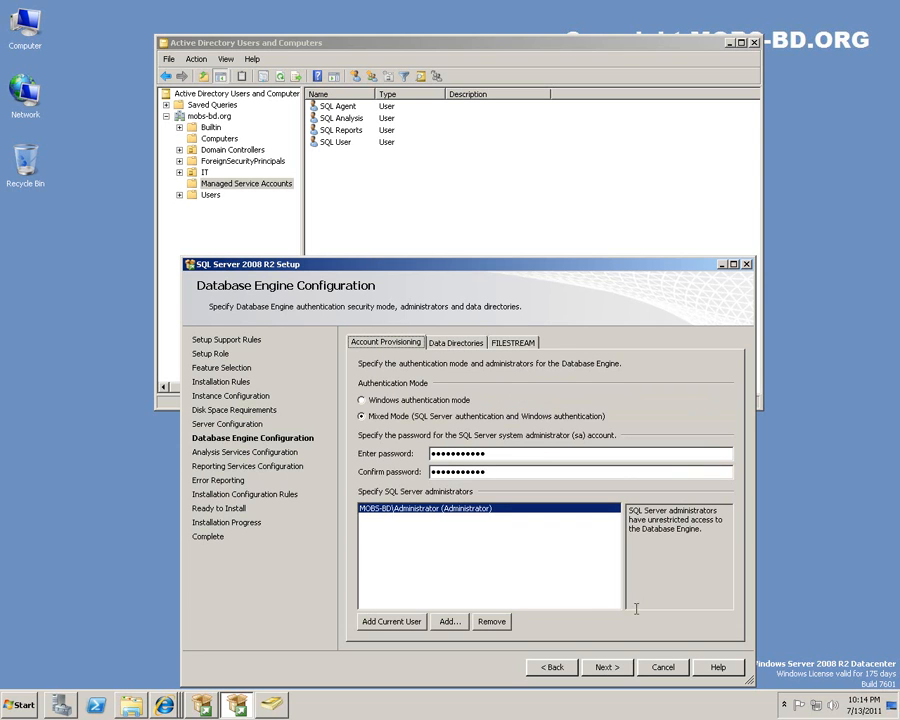
pyautogui.click(605, 675)
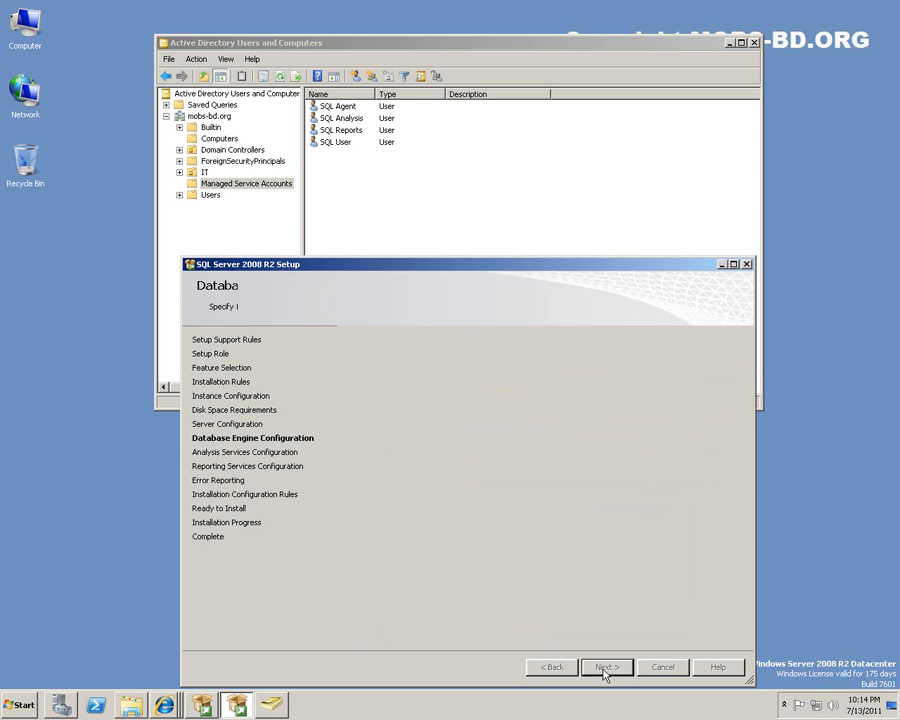
# Add the current user as Analysis Services administrator, keep default data directories, and continue to Reporting Services.
pyautogui.click(385, 621)
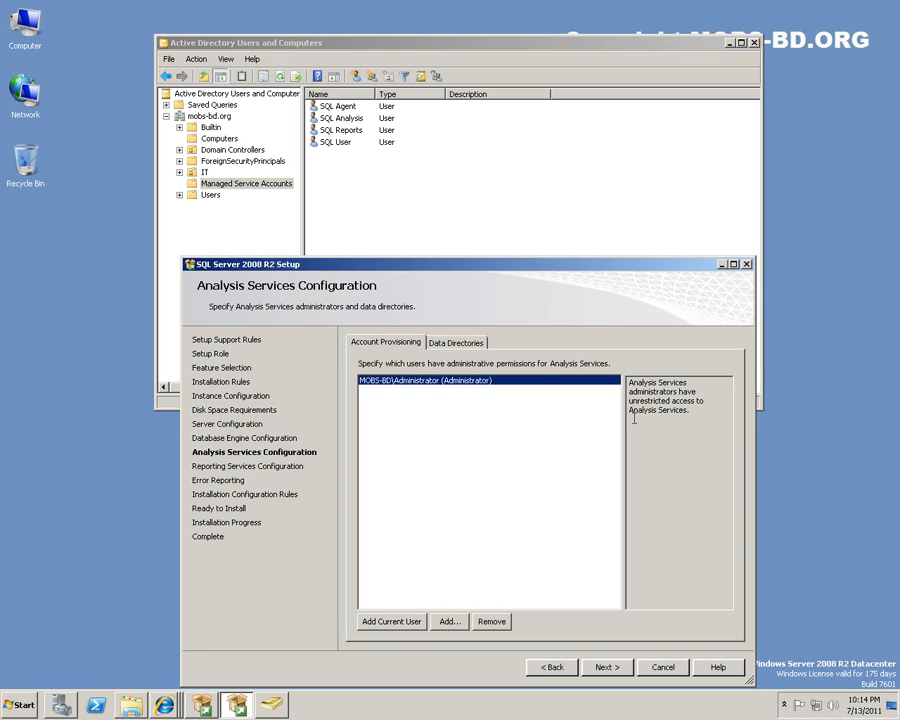
pyautogui.click(450, 342)
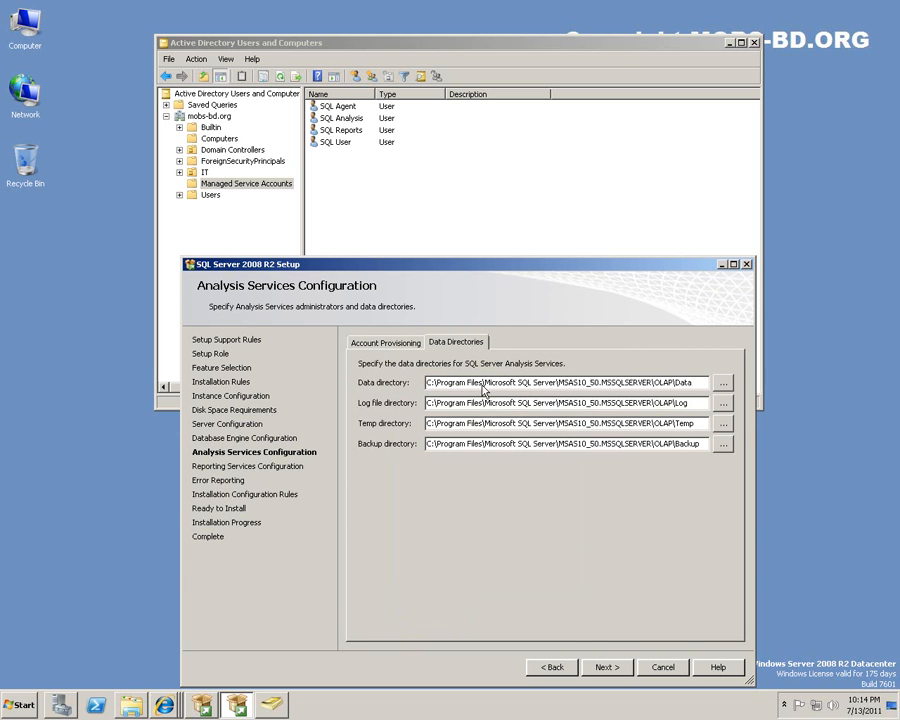
pyautogui.click(386, 343)
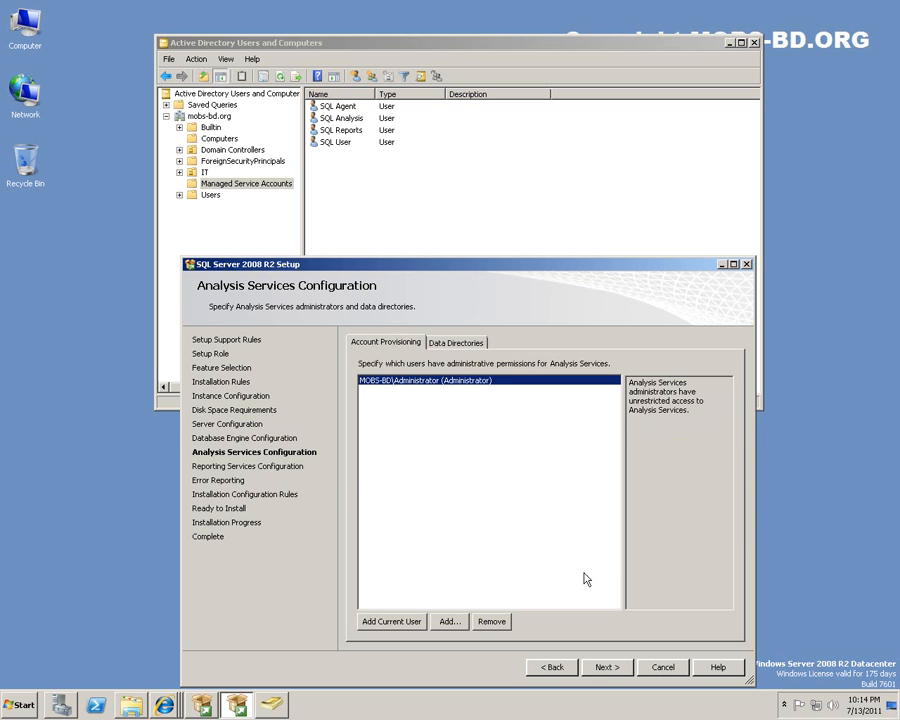
pyautogui.click(457, 347)
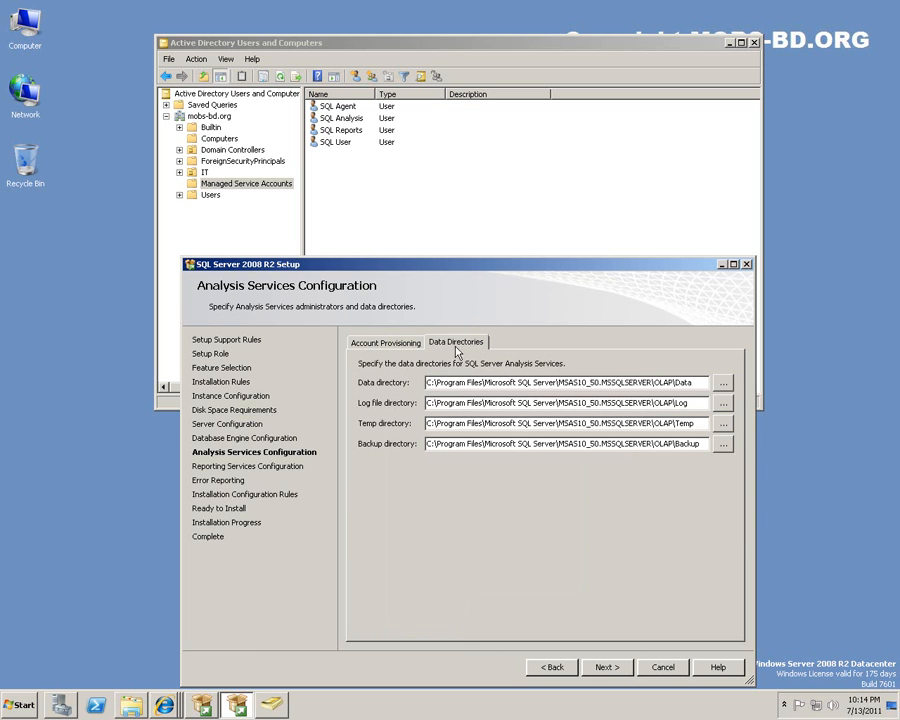
pyautogui.click(397, 344)
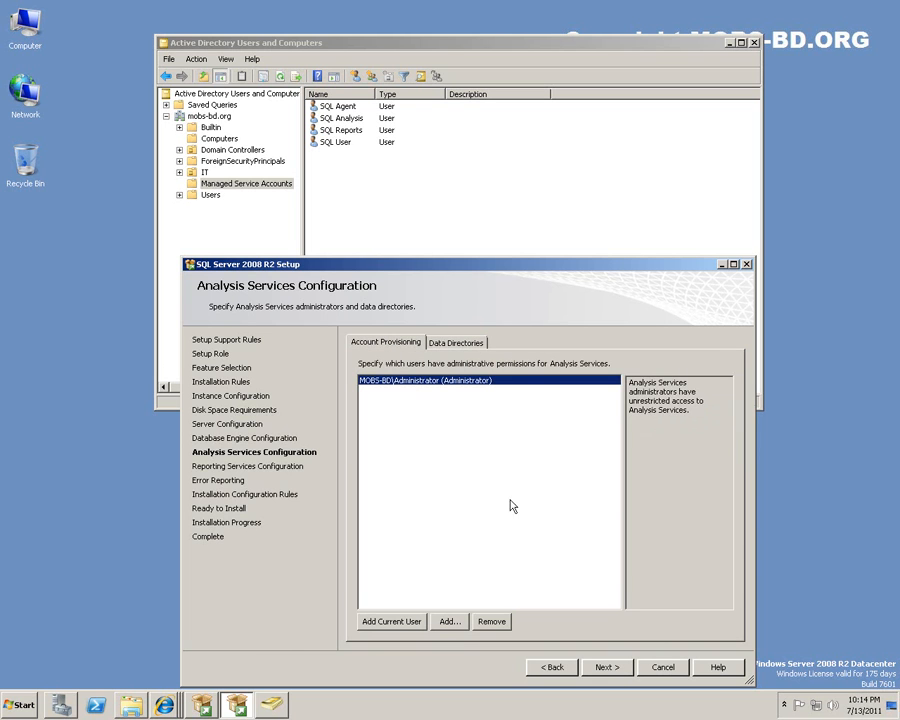
pyautogui.click(610, 667)
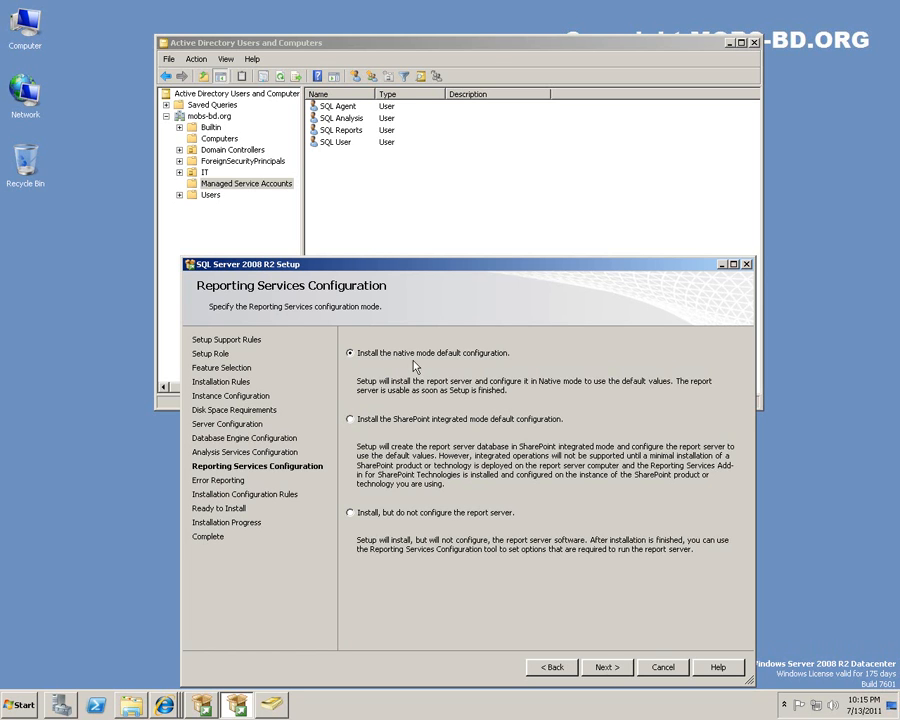
# Keep native-mode Reporting Services, skip error reporting, and show the rule results: 6 passed, 0 failed.
pyautogui.click(609, 669)
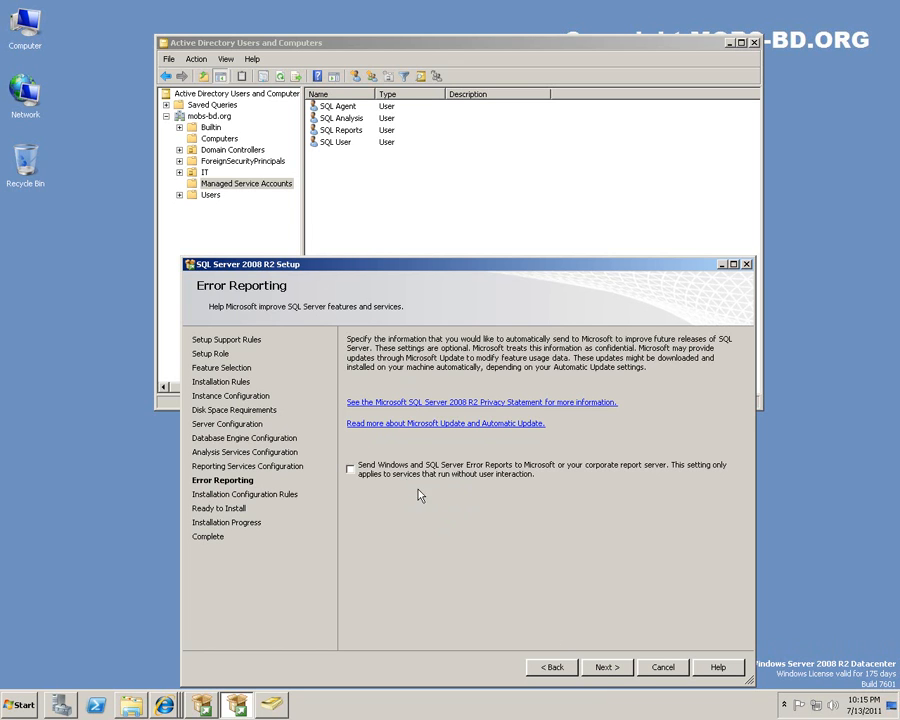
pyautogui.click(609, 668)
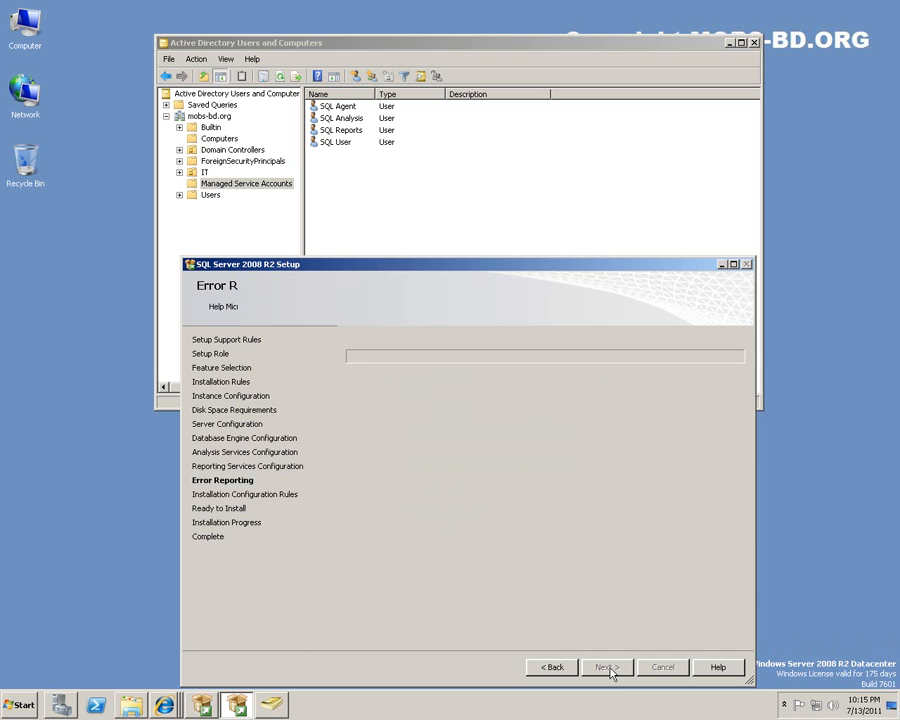
pyautogui.click(382, 380)
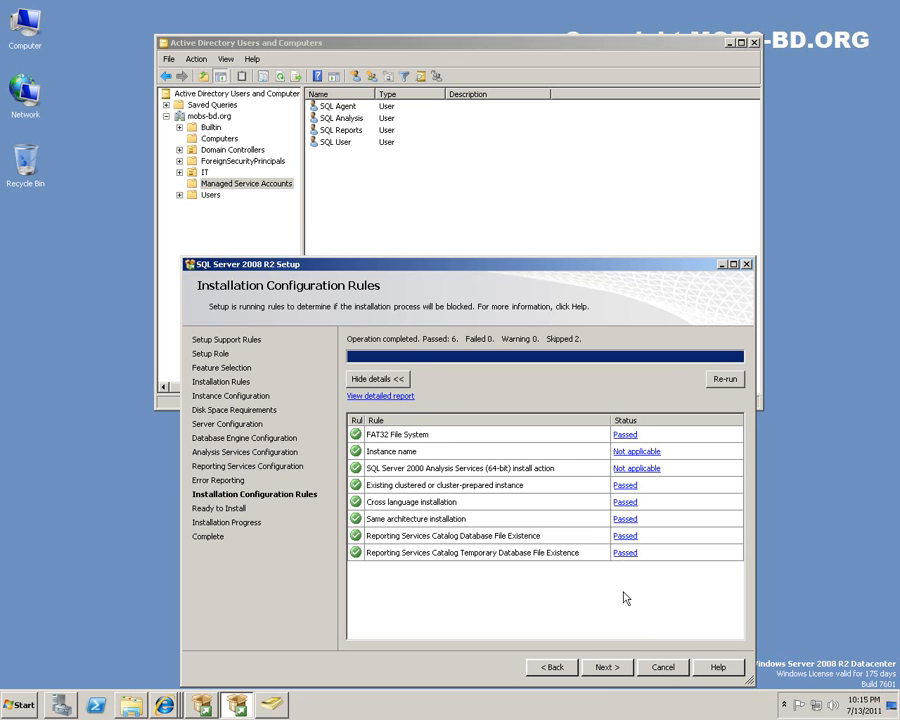
# Open the Ready to Install summary and scroll through its edition, features and MSSQLSERVER instance details.
pyautogui.click(610, 668)
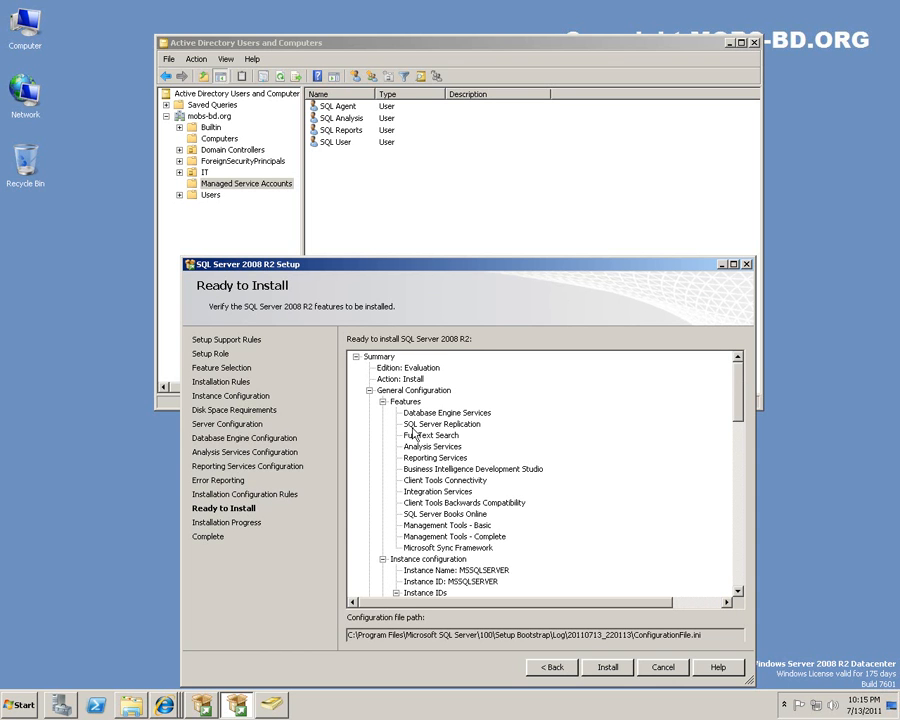
pyautogui.moveTo(742, 378); pyautogui.dragTo(745, 560)
pyautogui.scroll(15, 524, 387)
pyautogui.scroll(-1, 741, 393)
pyautogui.scroll(-10, 593, 500)
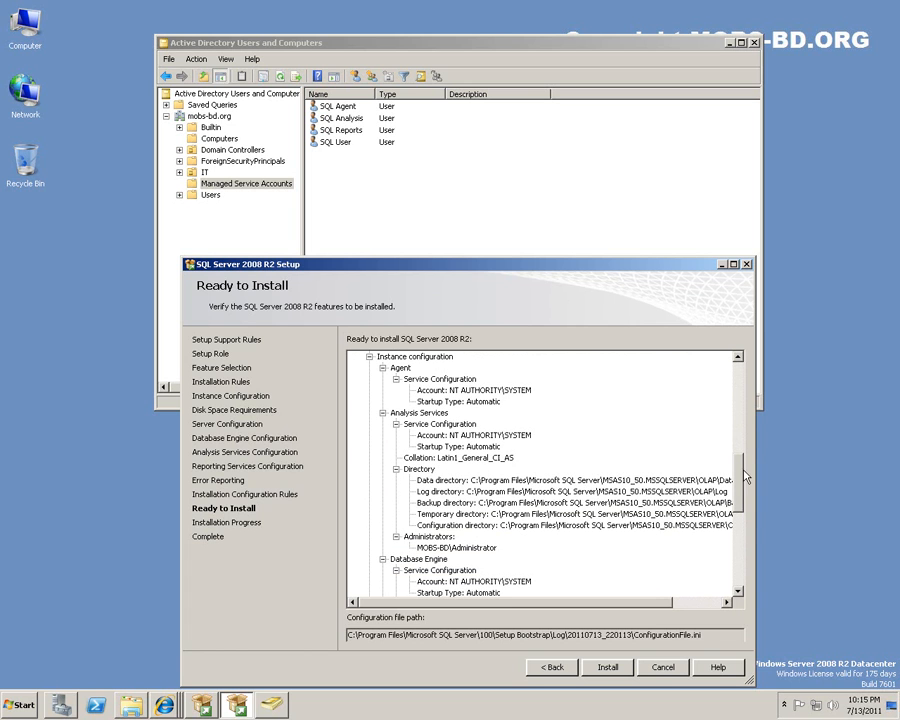
pyautogui.scroll(10, 740, 357)
pyautogui.moveTo(741, 390)
pyautogui.mouseDown()
pyautogui.moveTo(742, 566)
pyautogui.moveTo(741, 385)
pyautogui.mouseUp()
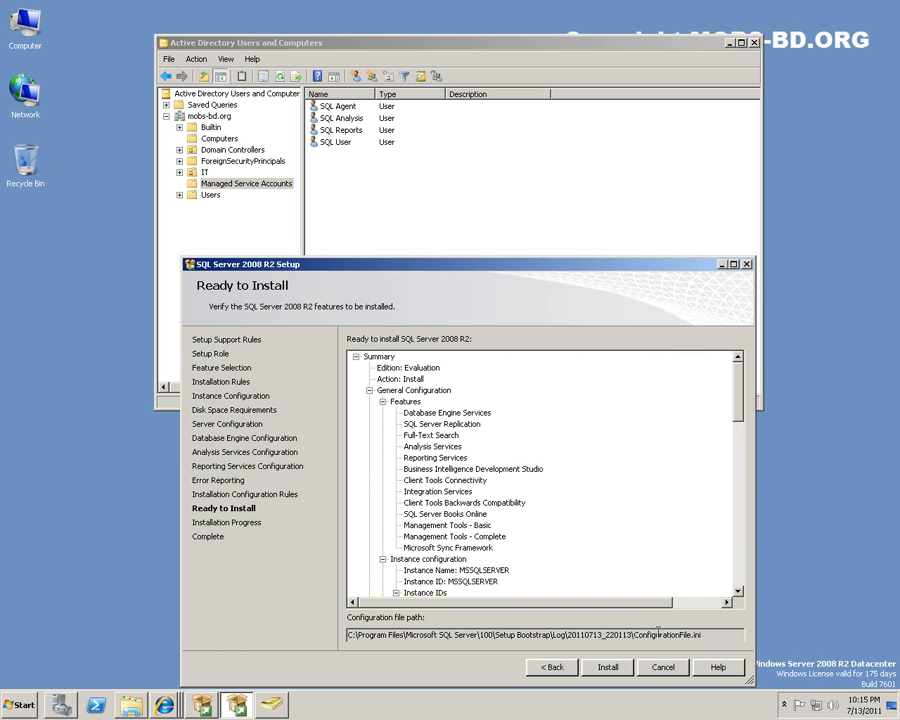
# Start the installation and close Active Directory Users and Computers.
pyautogui.click(612, 668)
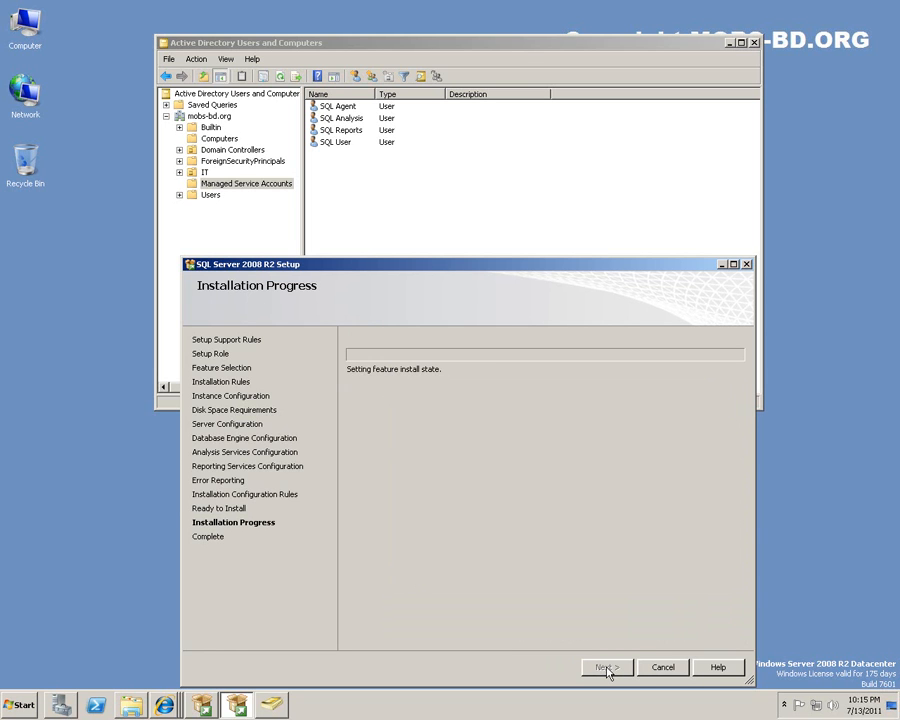
pyautogui.click(753, 42)
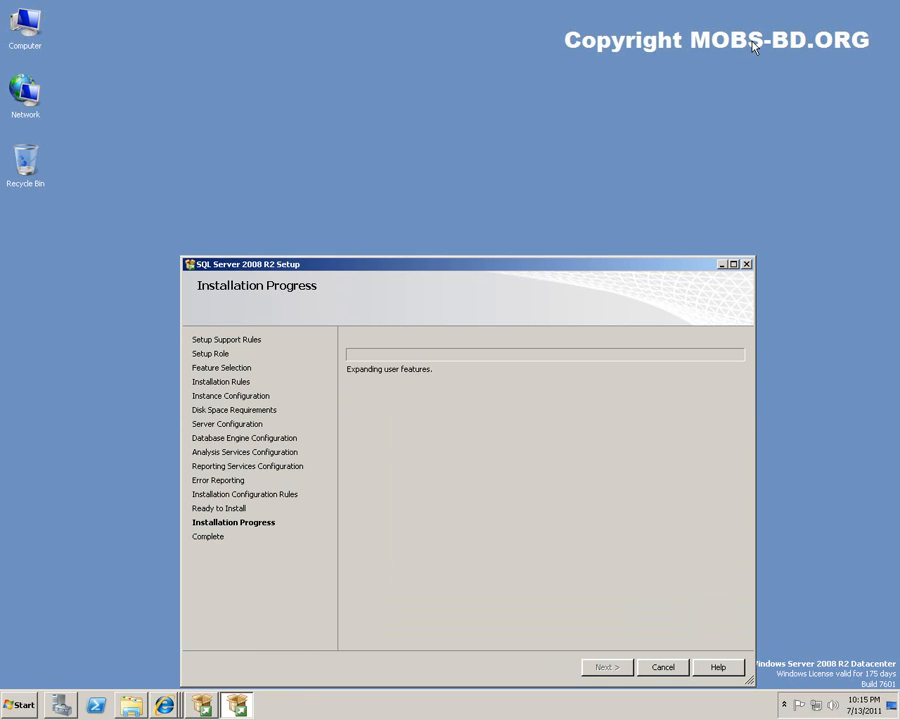
pyautogui.moveTo(440, 266); pyautogui.dragTo(458, 115)
pyautogui.click(868, 455)
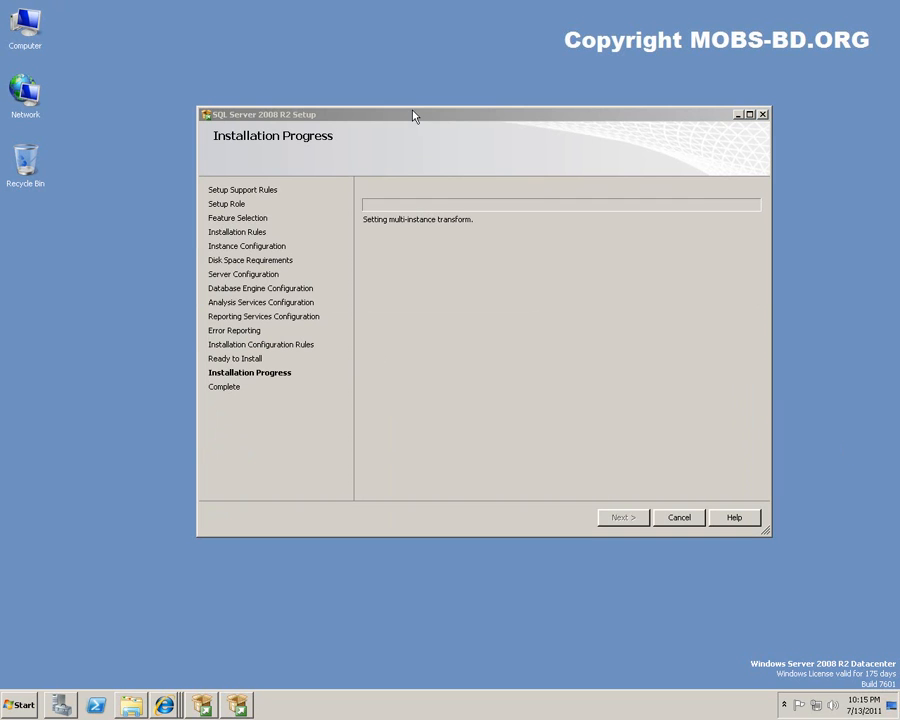
# Open Control Panel, then minimize it to watch setup run until it completes successfully.
pyautogui.click(16, 705)
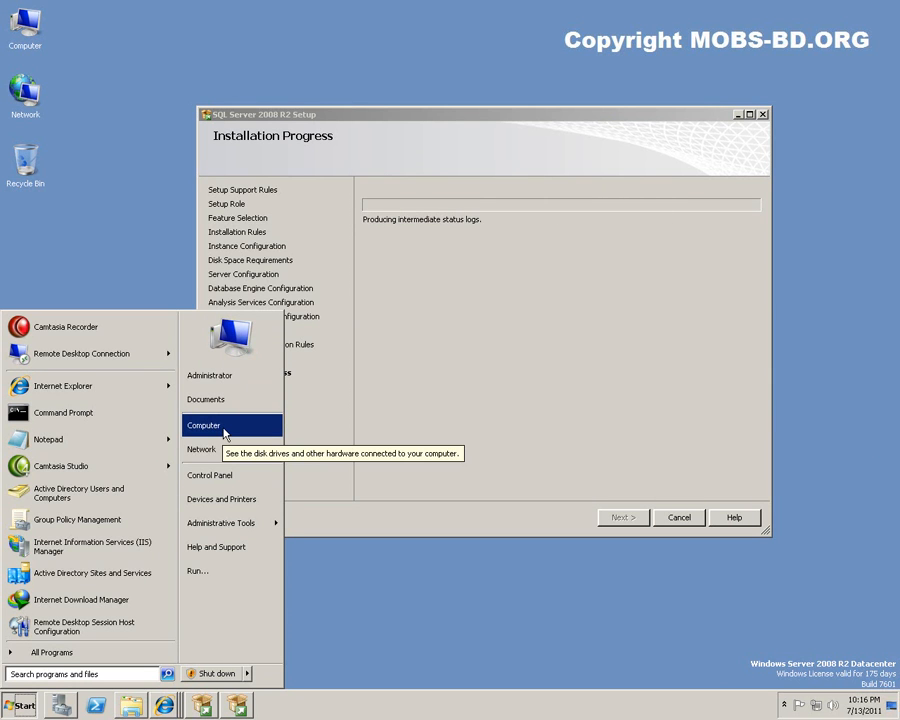
pyautogui.click(222, 476)
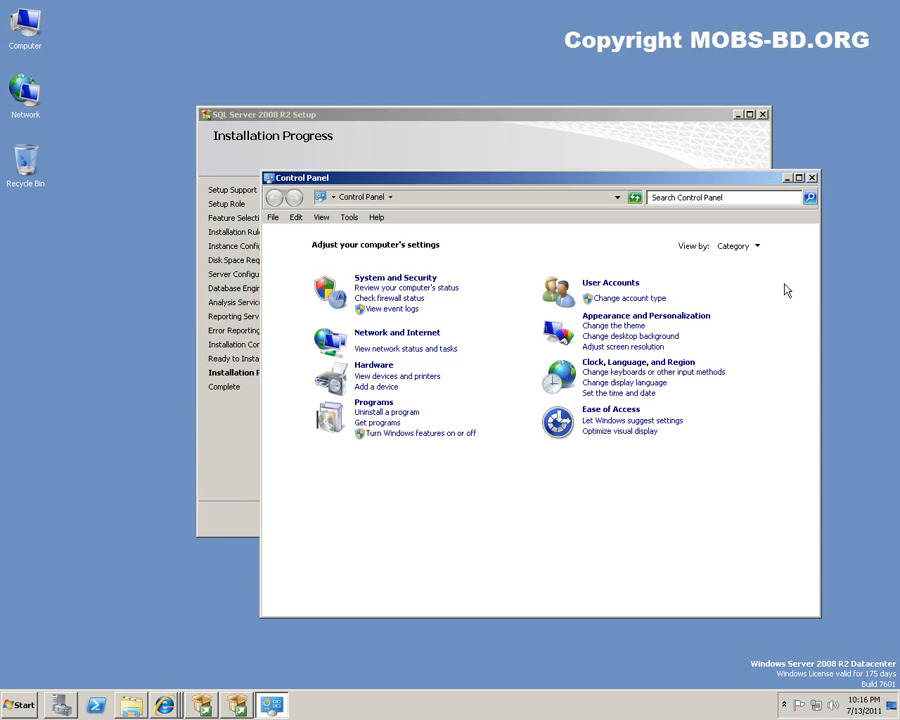
pyautogui.click(786, 178)
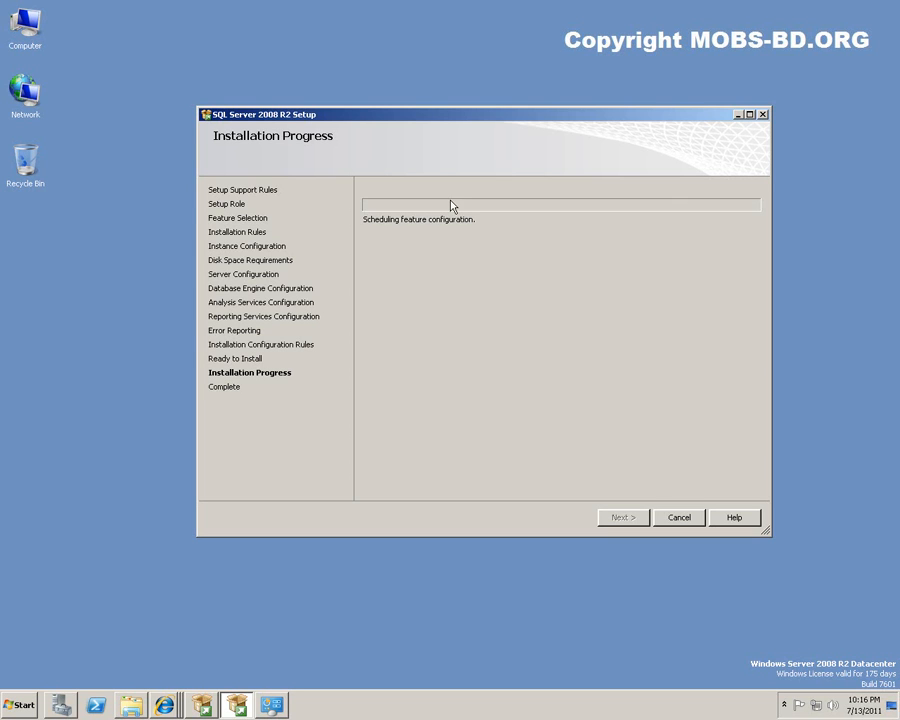
pyautogui.moveTo(485, 119); pyautogui.dragTo(443, 158)
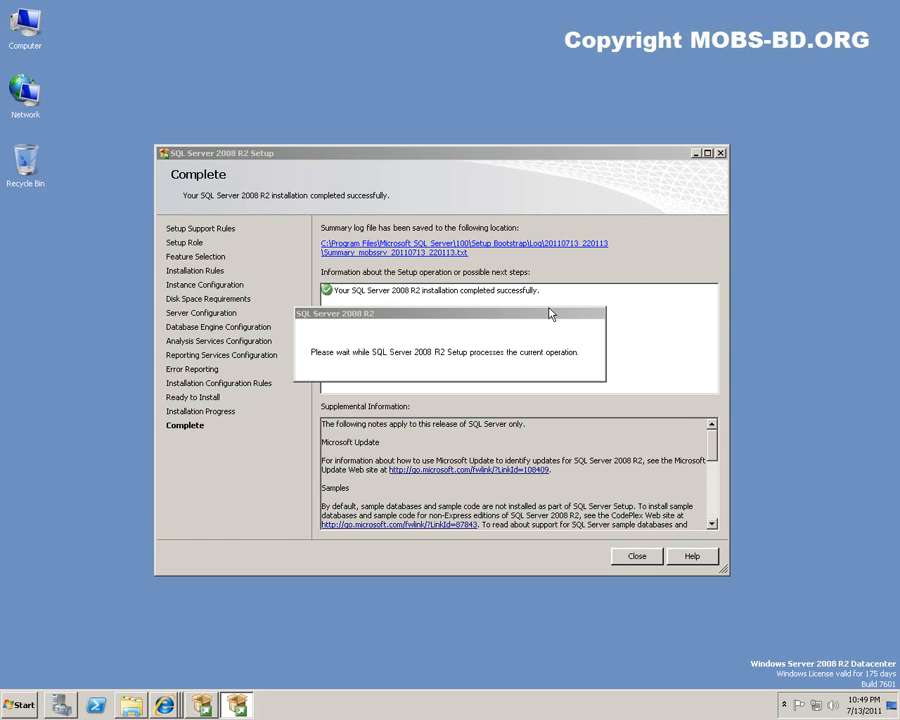
pyautogui.click(22, 705)
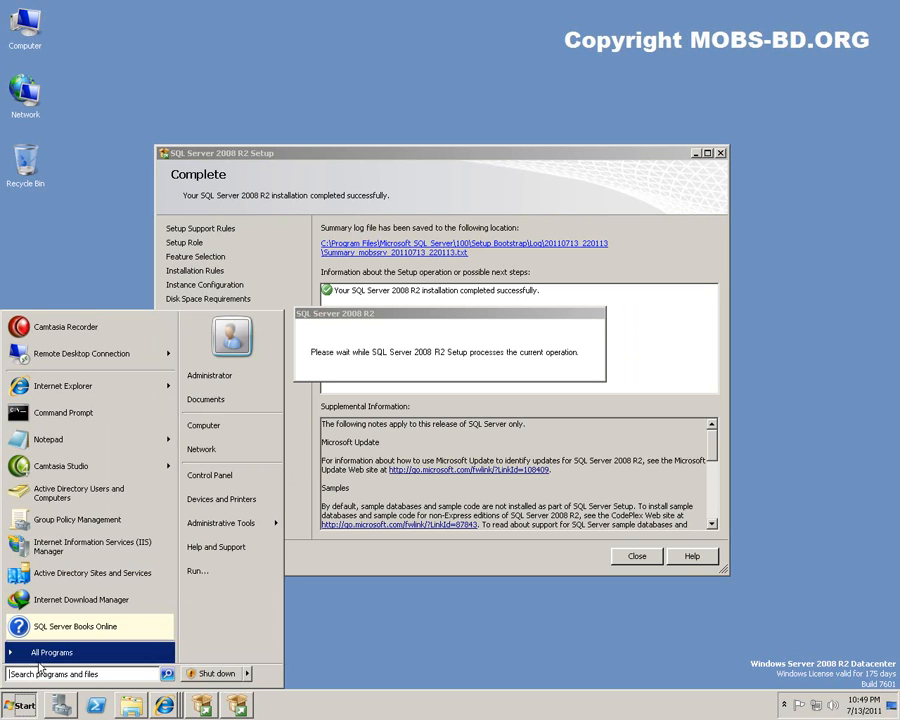
pyautogui.click(40, 646)
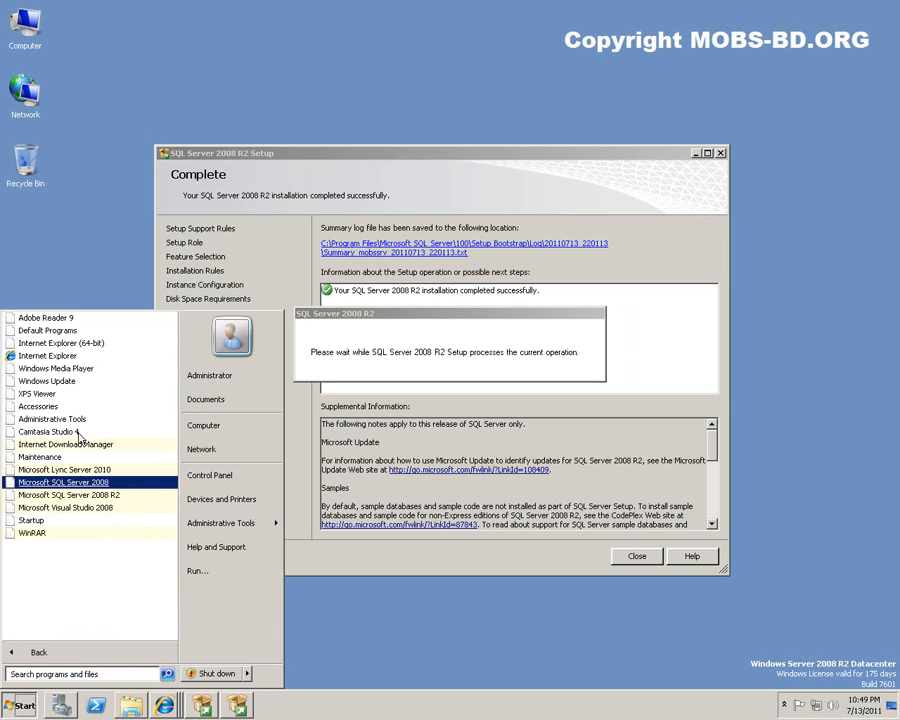
pyautogui.click(72, 496)
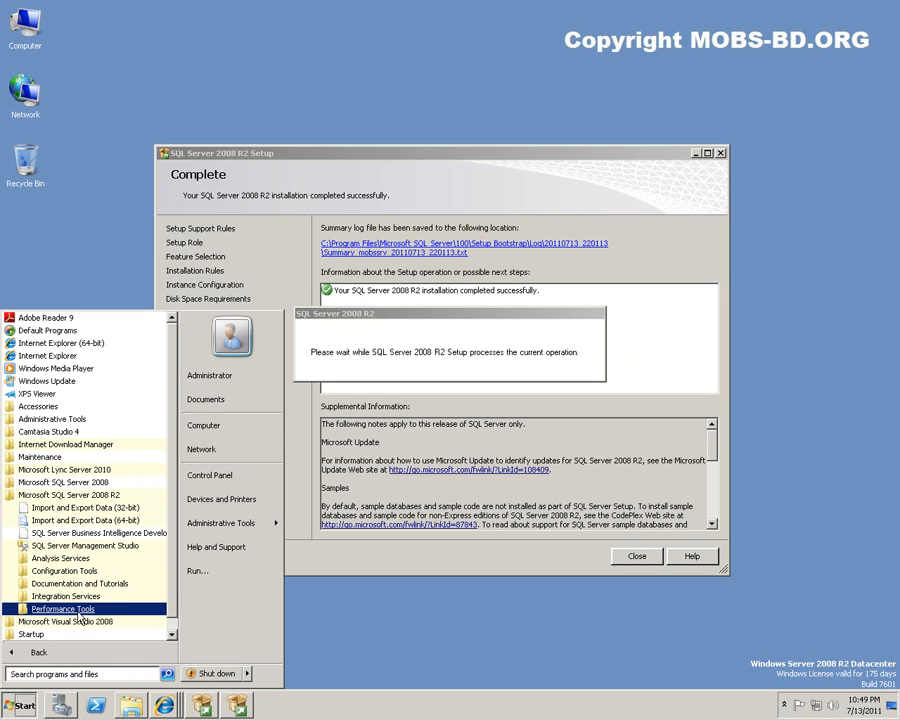
pyautogui.click(76, 560)
pyautogui.click(77, 585)
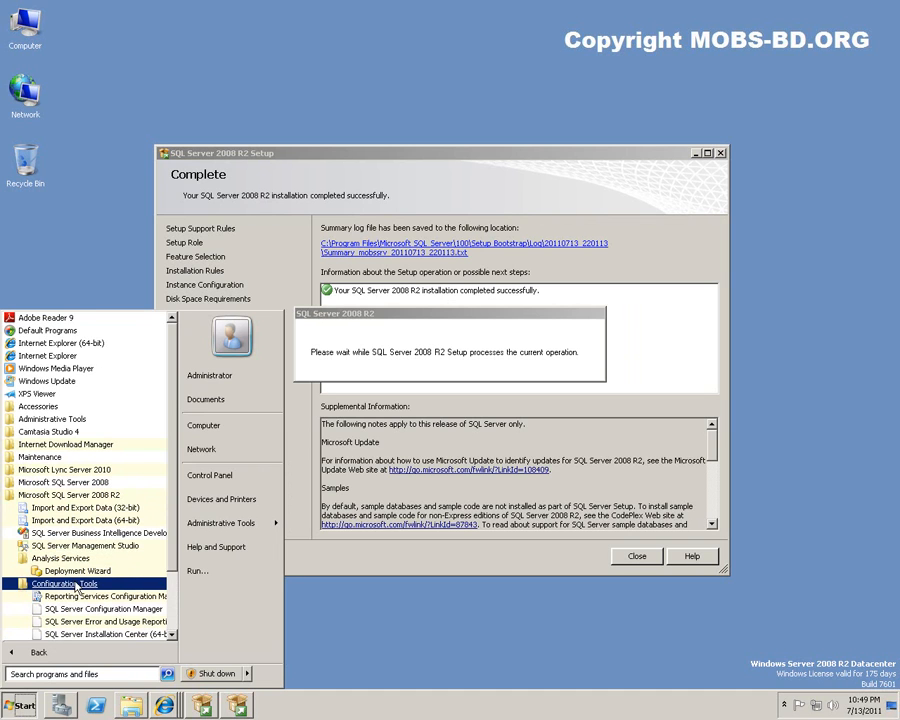
pyautogui.scroll(-2, 76, 575)
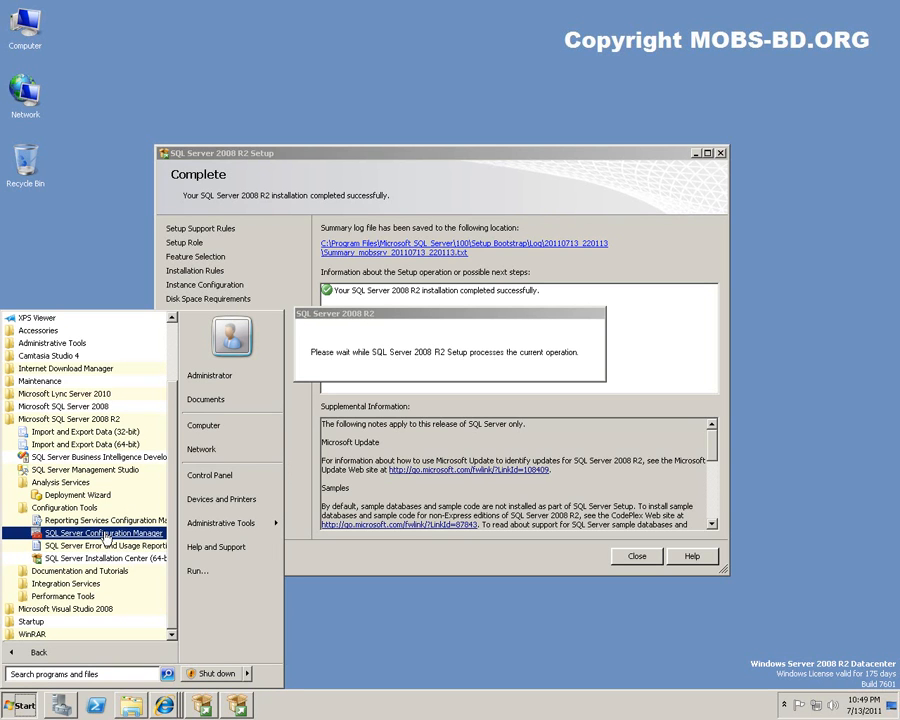
pyautogui.click(48, 584)
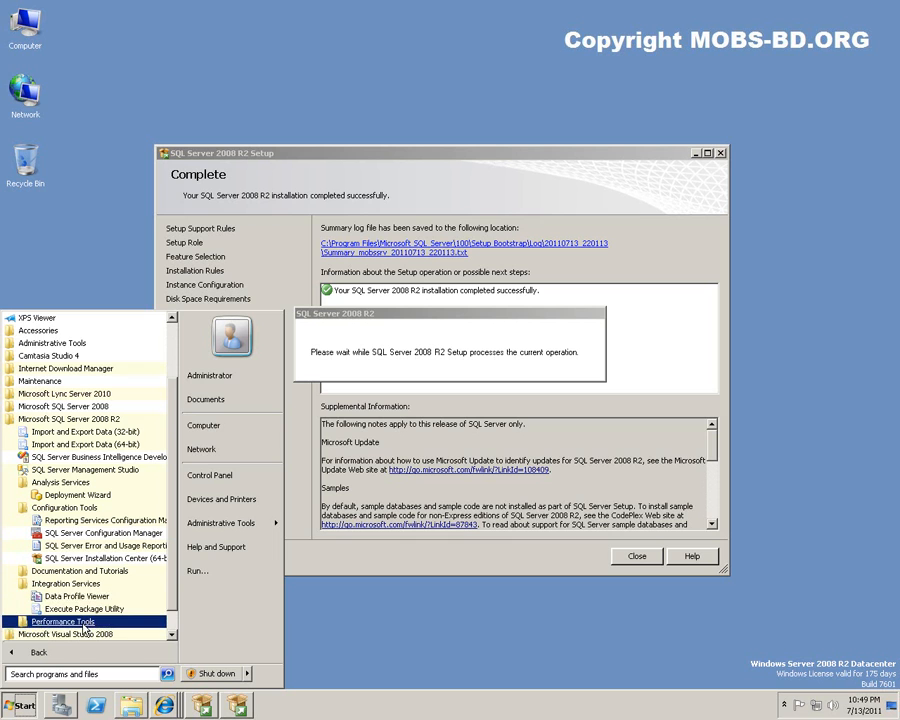
pyautogui.click(62, 621)
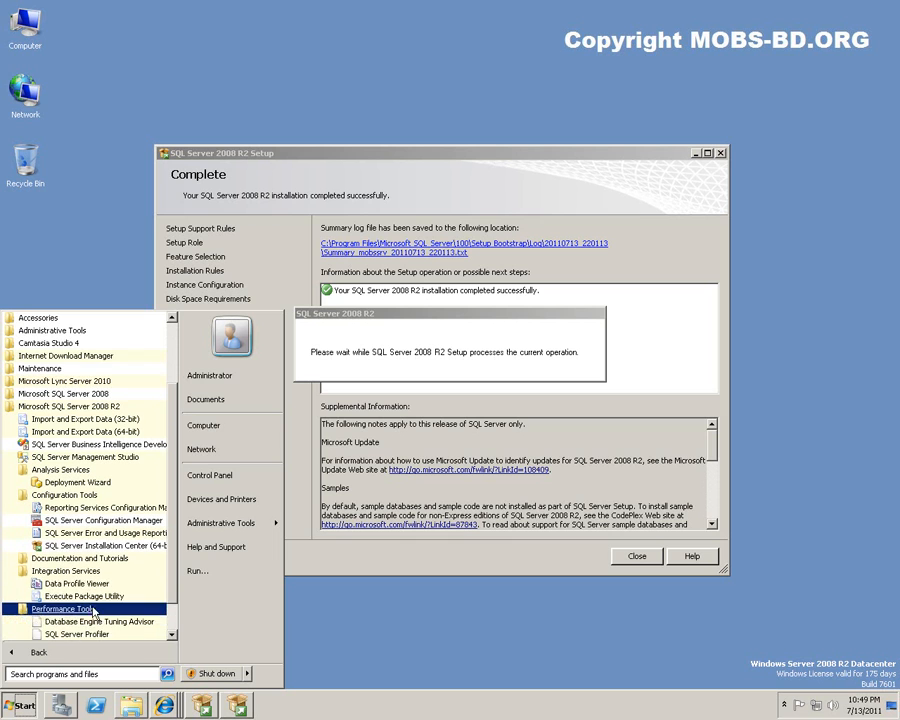
pyautogui.click(445, 322)
pyautogui.moveTo(445, 322); pyautogui.dragTo(446, 72)
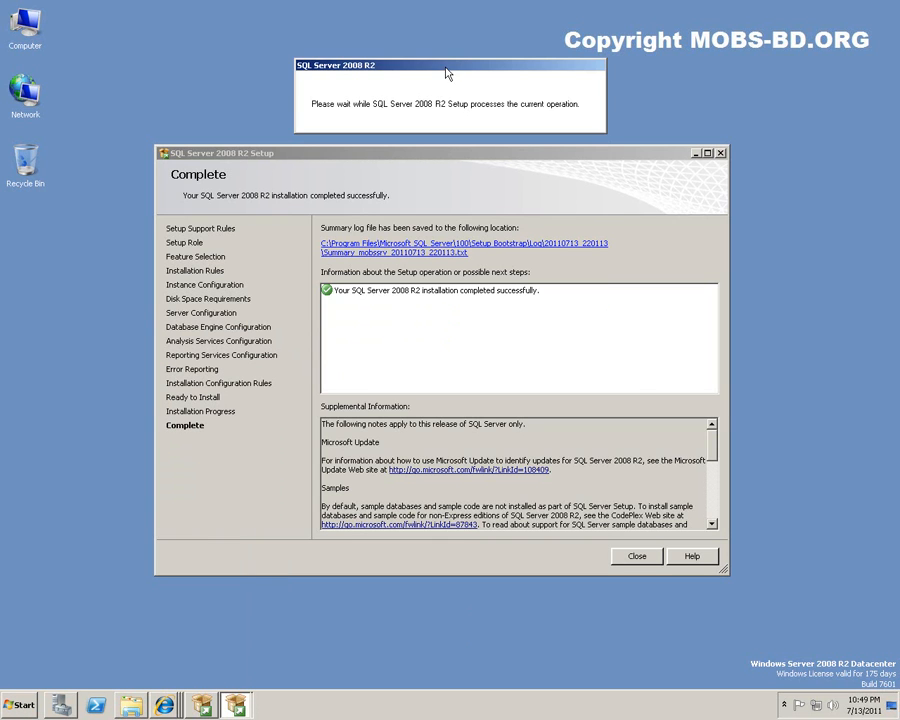
pyautogui.click(436, 161)
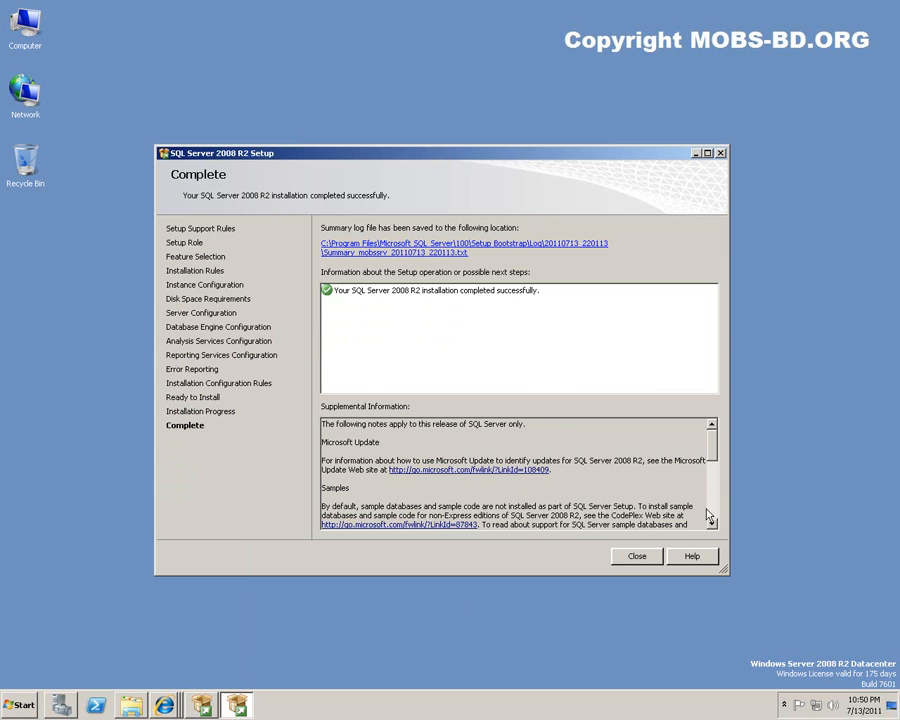
pyautogui.moveTo(716, 449)
pyautogui.mouseDown()
pyautogui.moveTo(713, 526)
pyautogui.moveTo(712, 428)
pyautogui.mouseUp()
# Close the finished setup wizard, then view Installation Center's Tools page and close it.
pyautogui.click(636, 557)
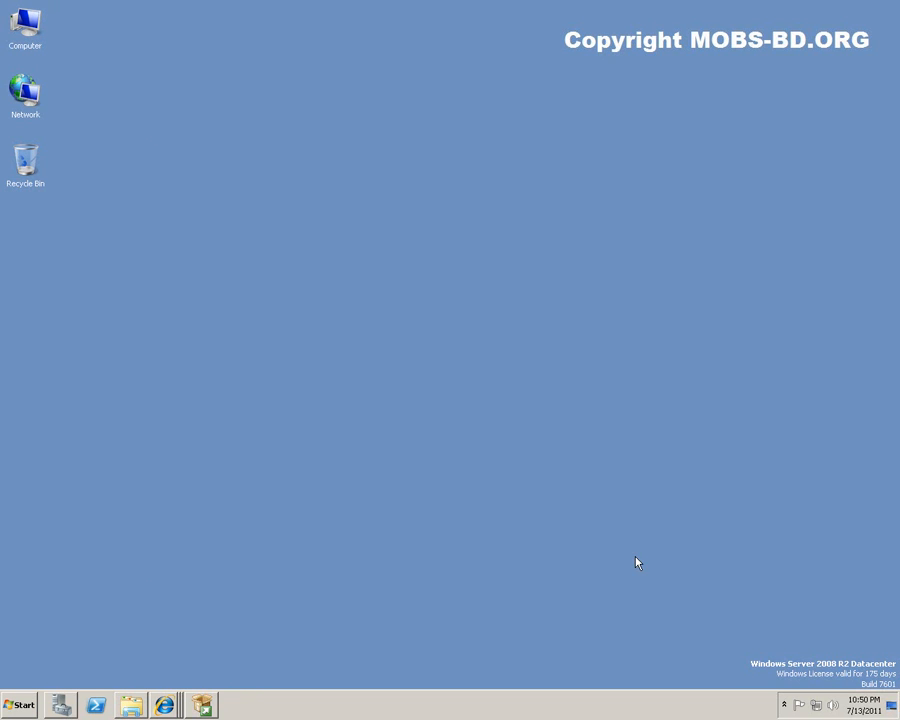
pyautogui.click(204, 705)
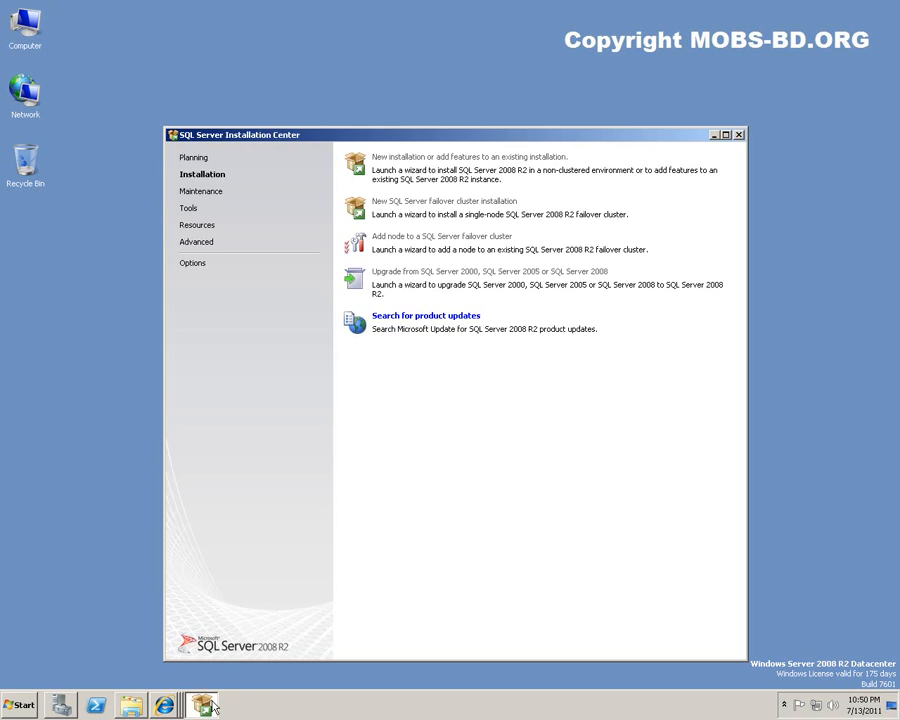
pyautogui.click(187, 213)
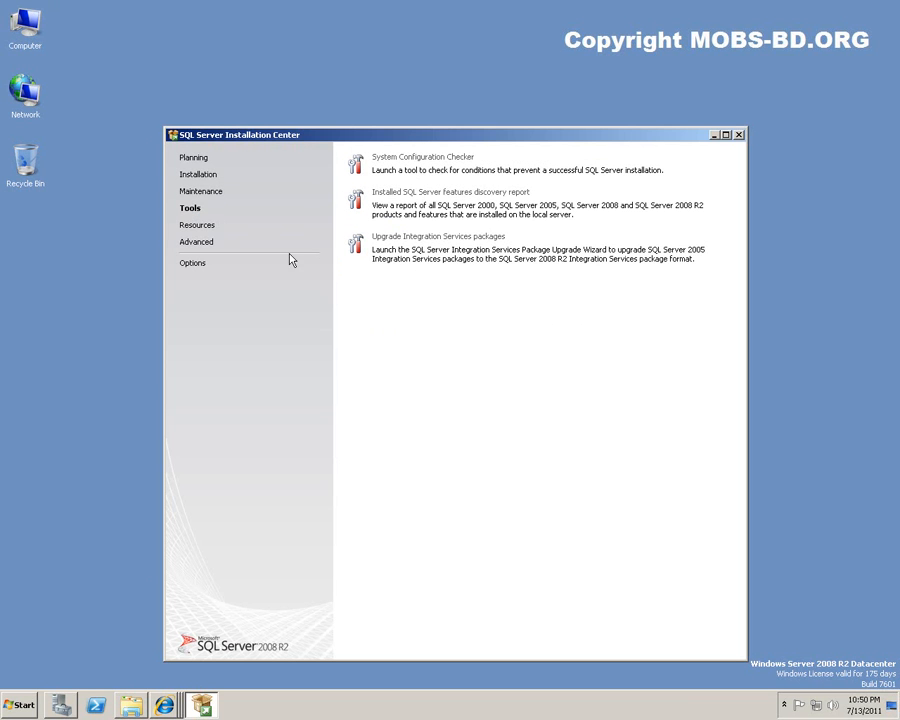
pyautogui.click(739, 135)
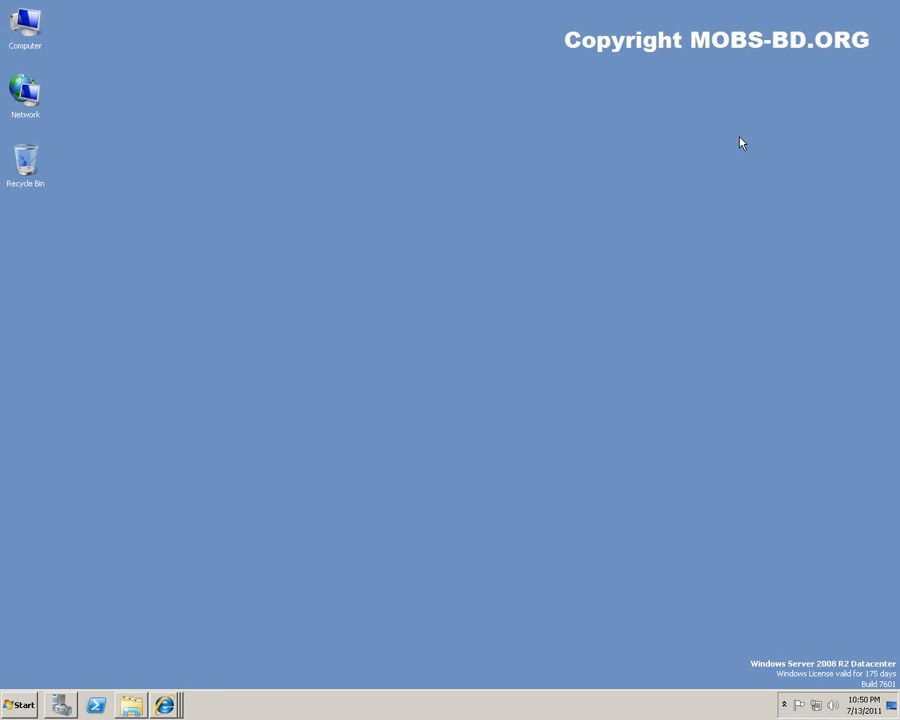
# Launch SQL Server Configuration Manager from the SQL Server 2008 R2 Start menu folder.
pyautogui.click(19, 708)
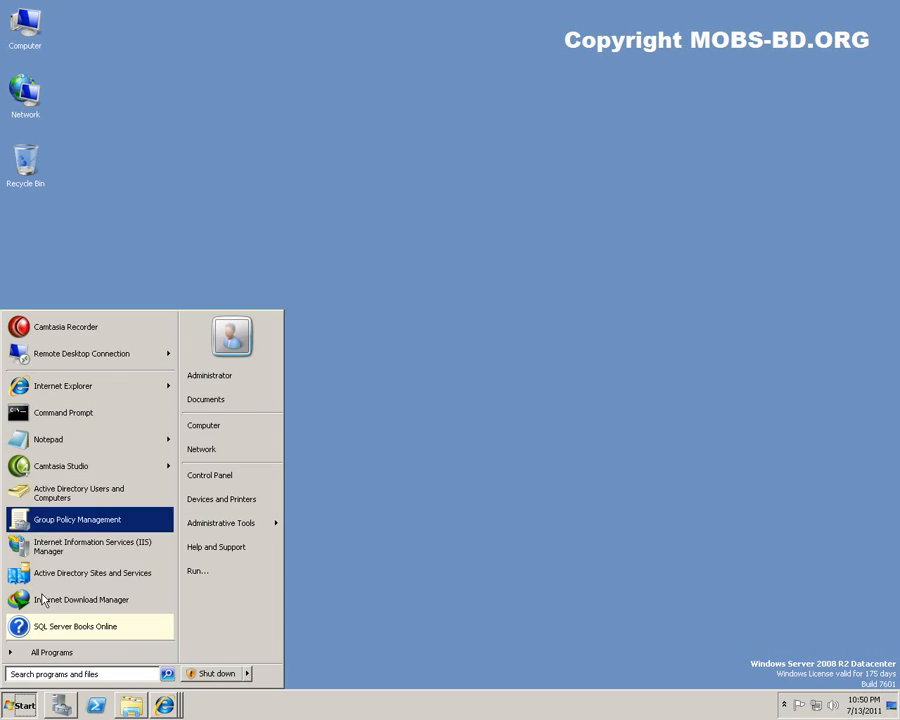
pyautogui.click(55, 655)
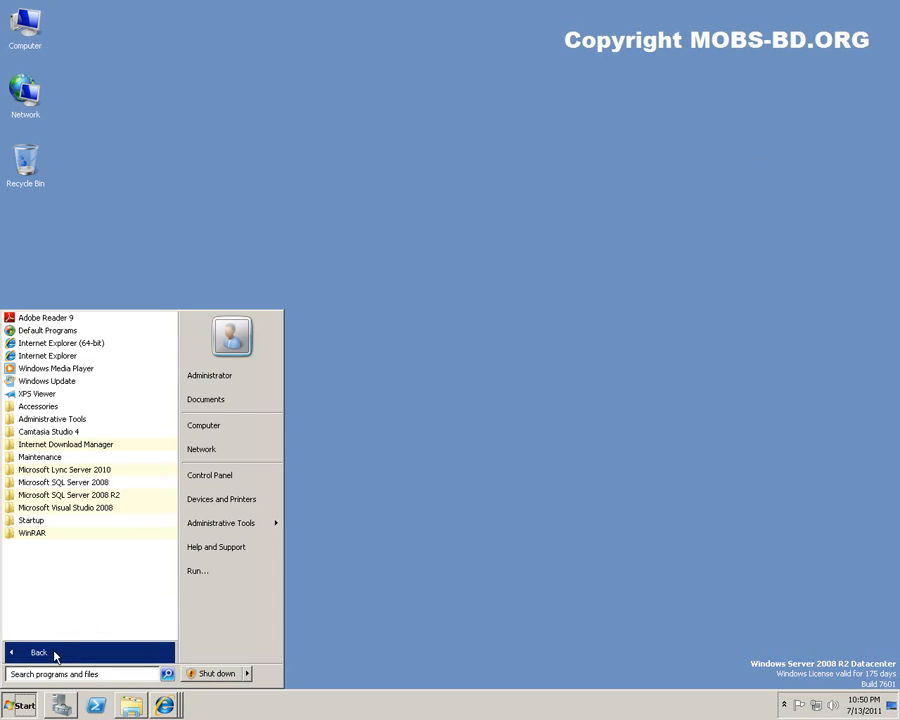
pyautogui.click(63, 495)
pyautogui.click(62, 570)
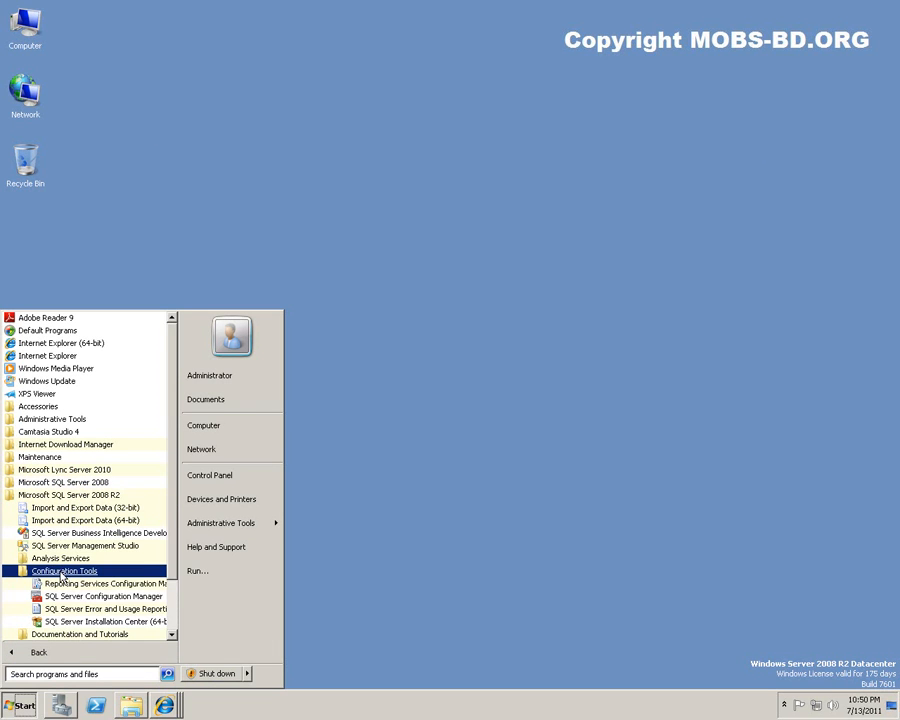
pyautogui.click(85, 597)
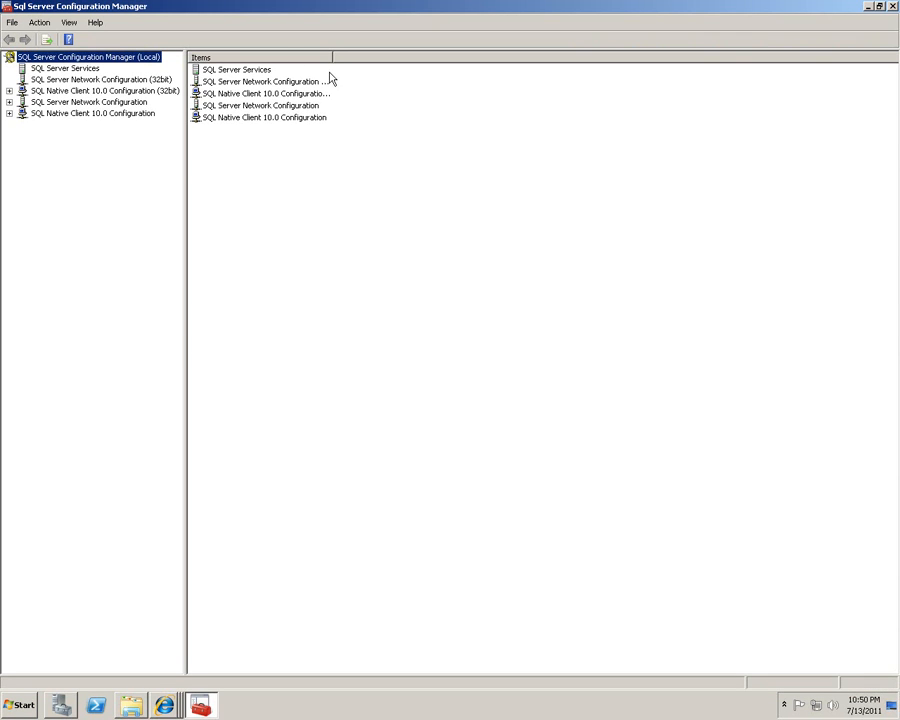
# Change the SQL Full-text Filter Daemon Launcher start mode from Manual to Automatic and apply it.
pyautogui.click(47, 70)
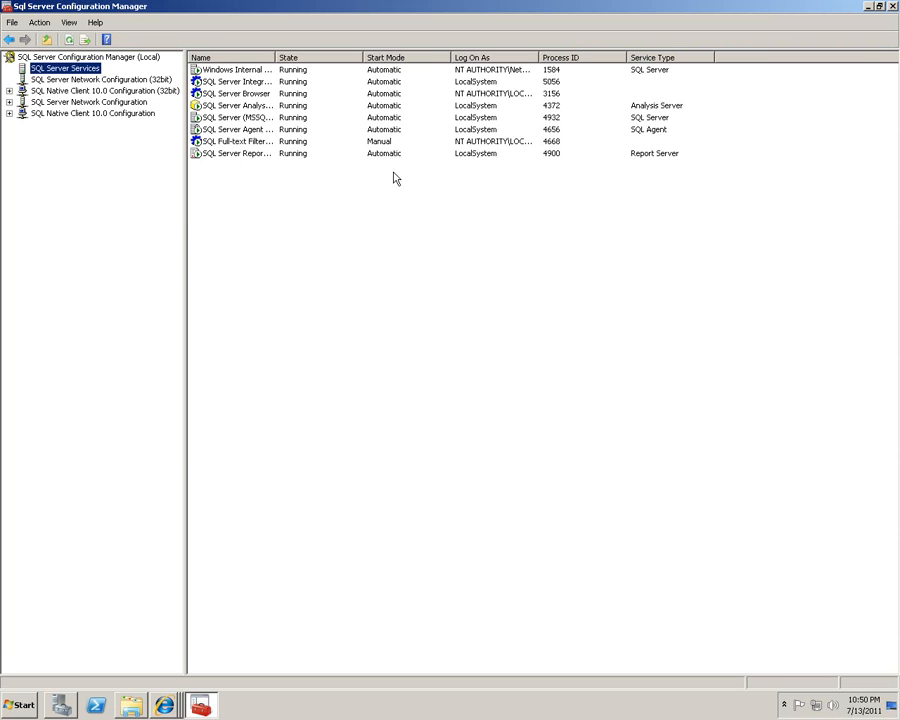
pyautogui.moveTo(274, 58); pyautogui.dragTo(340, 68)
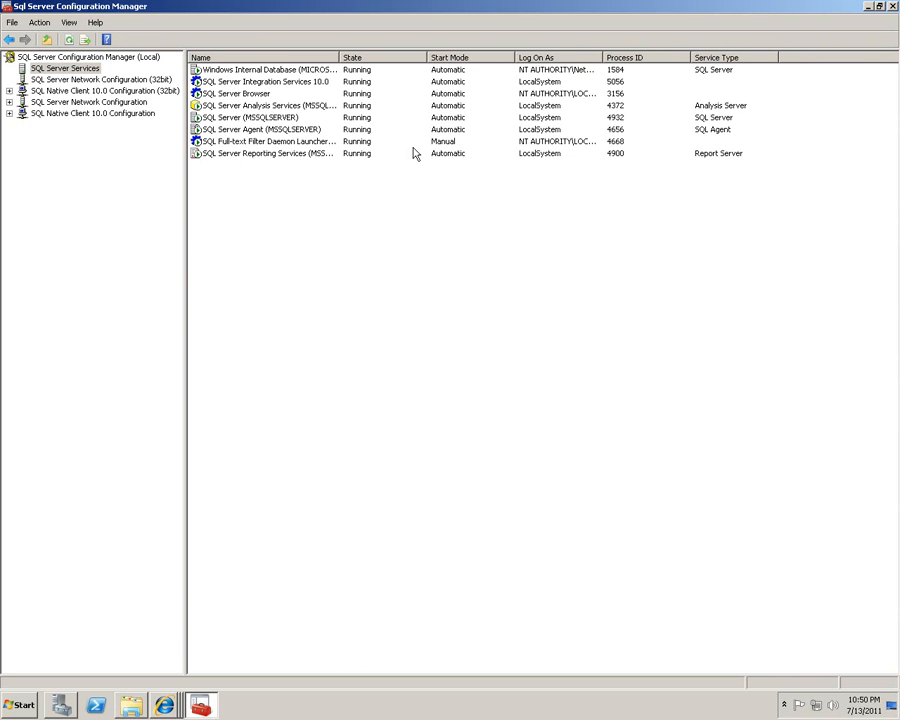
pyautogui.click(443, 145)
pyautogui.doubleClick(443, 145)
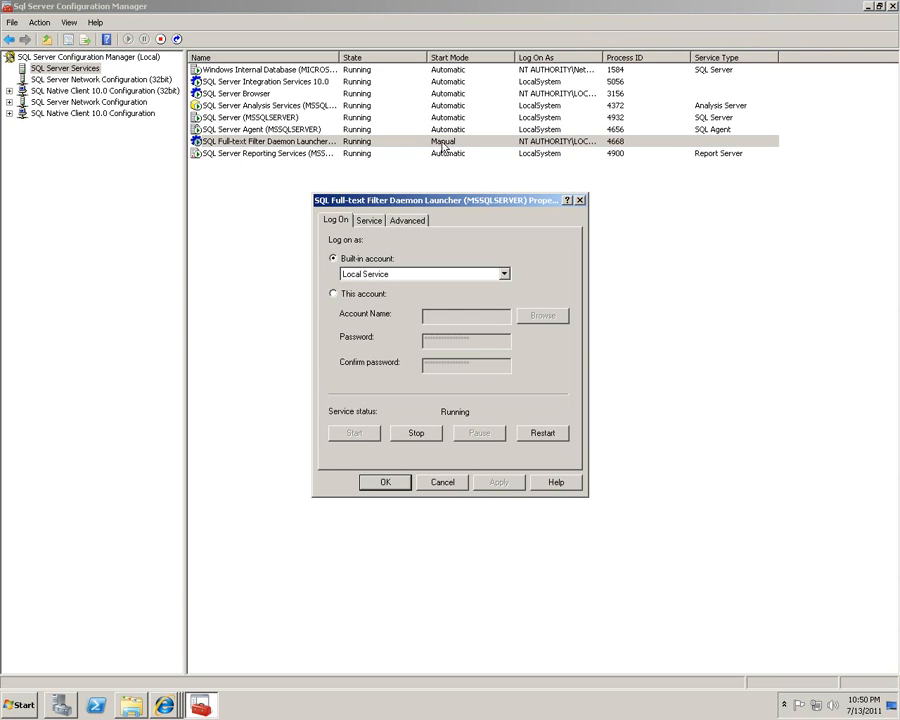
pyautogui.click(503, 276)
pyautogui.click(503, 276)
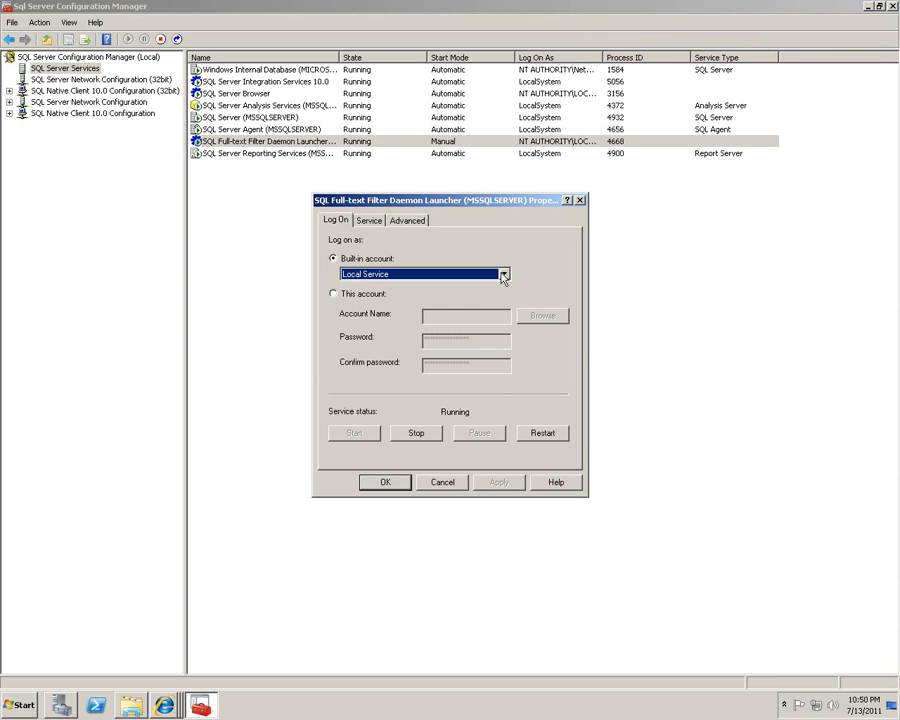
pyautogui.click(366, 221)
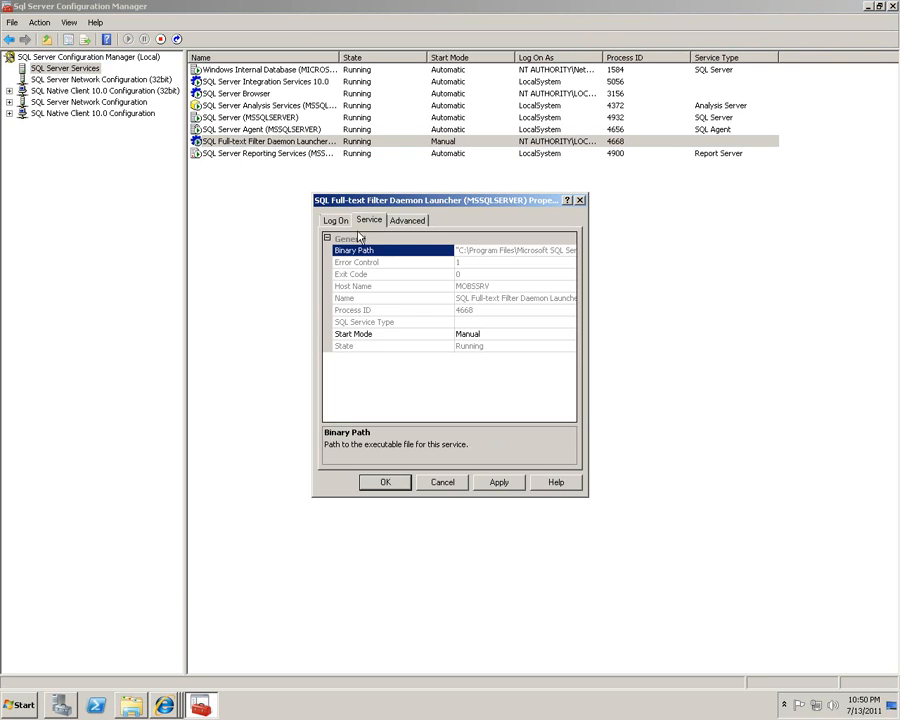
pyautogui.click(490, 336)
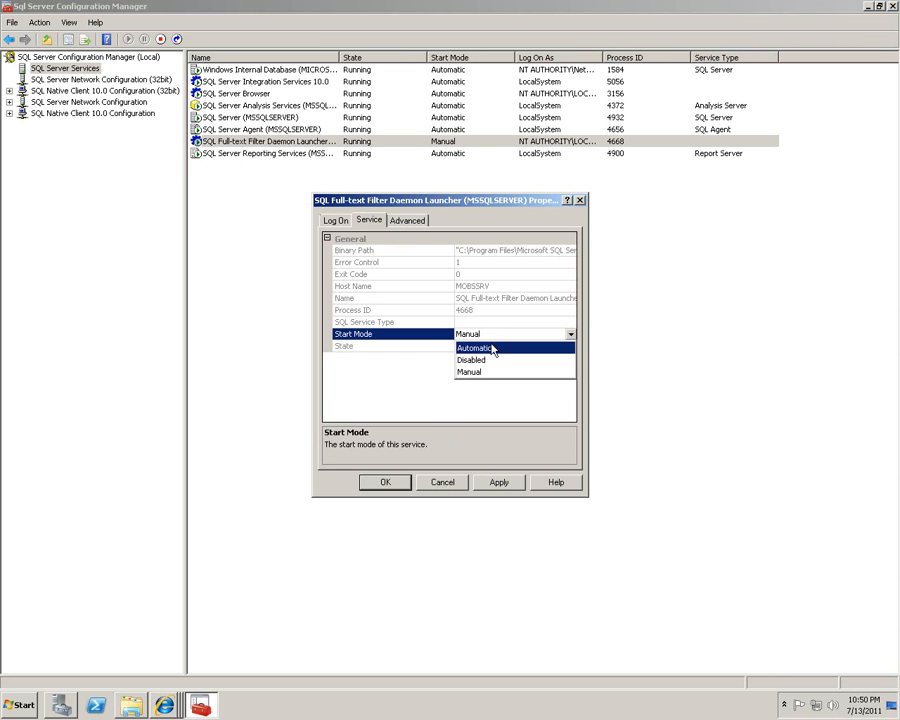
pyautogui.click(495, 346)
pyautogui.click(498, 482)
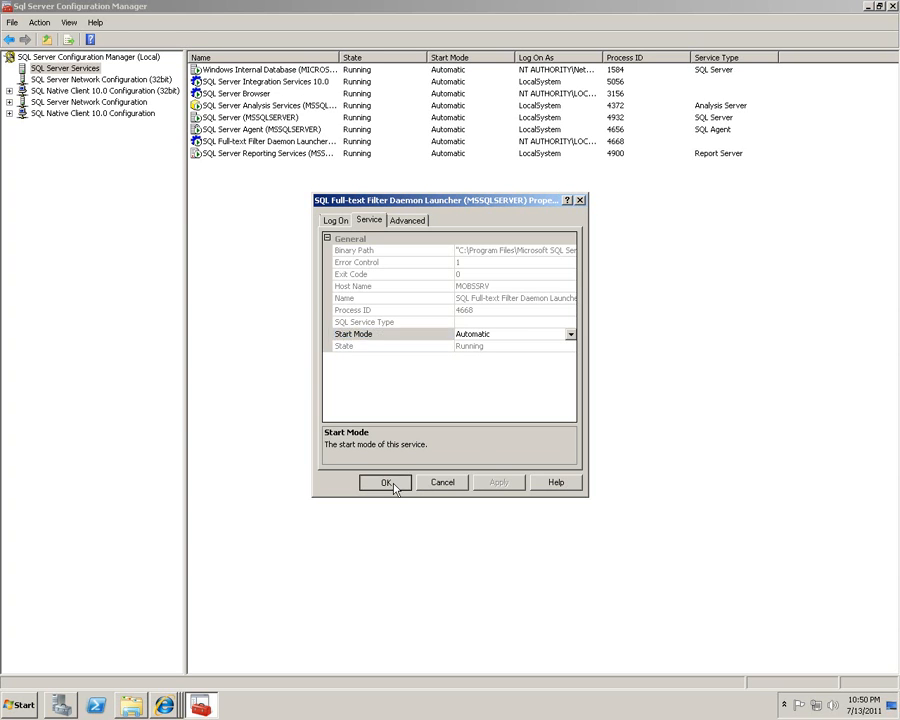
pyautogui.click(385, 482)
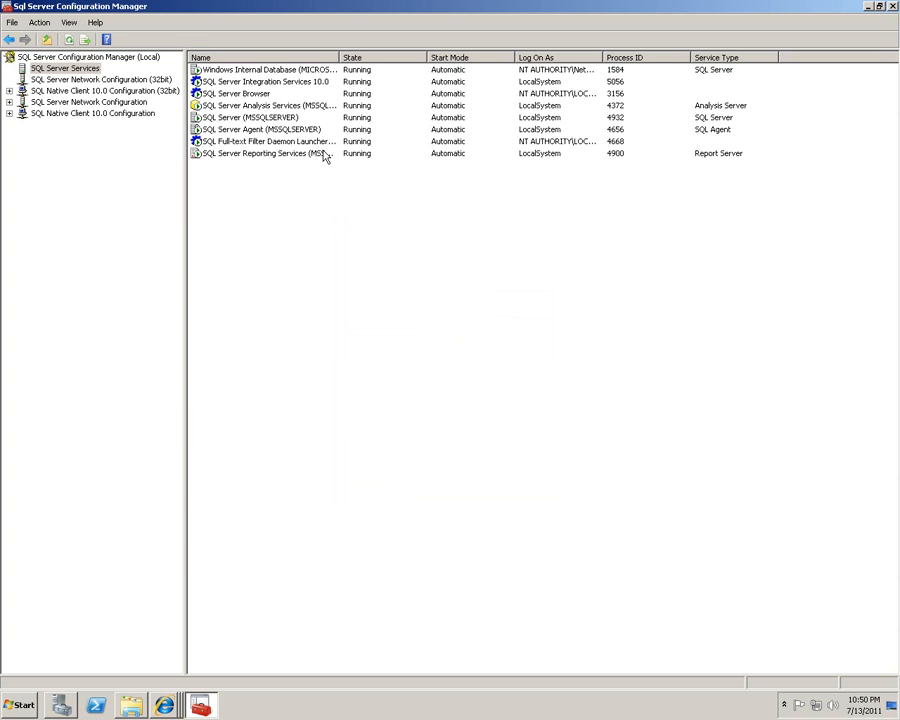
pyautogui.click(222, 141)
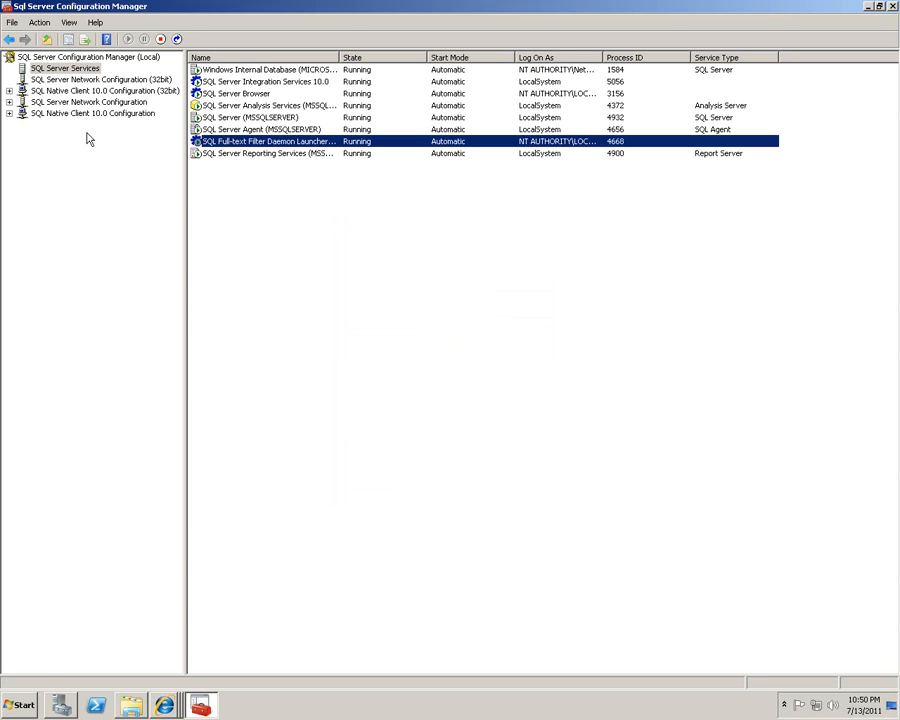
# Show the 32-bit Native Client protocols and check TCP/IP's default port 1433 without changes.
pyautogui.click(9, 90)
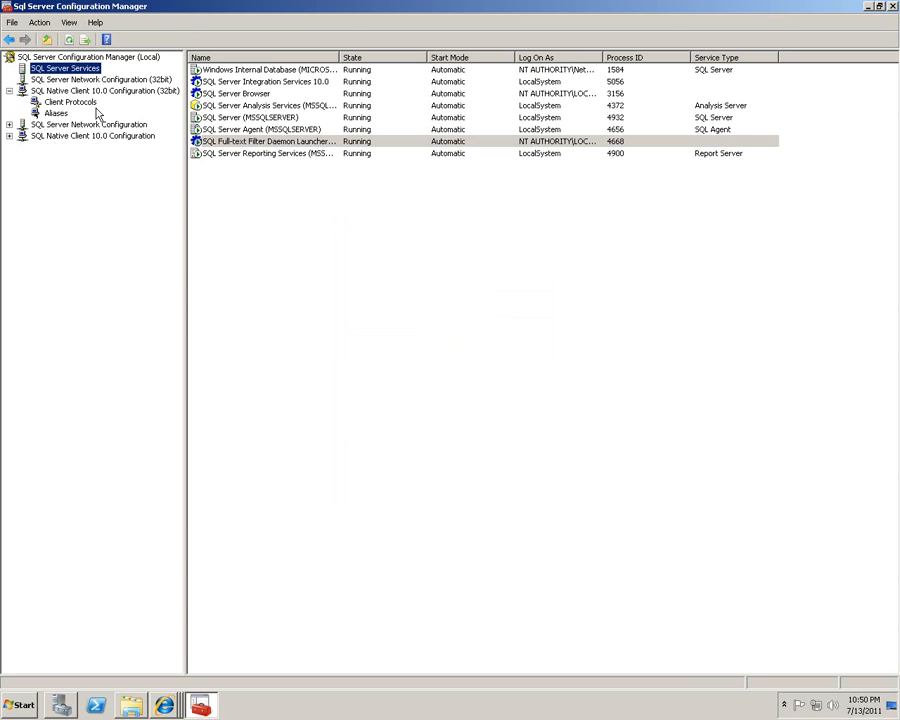
pyautogui.click(84, 80)
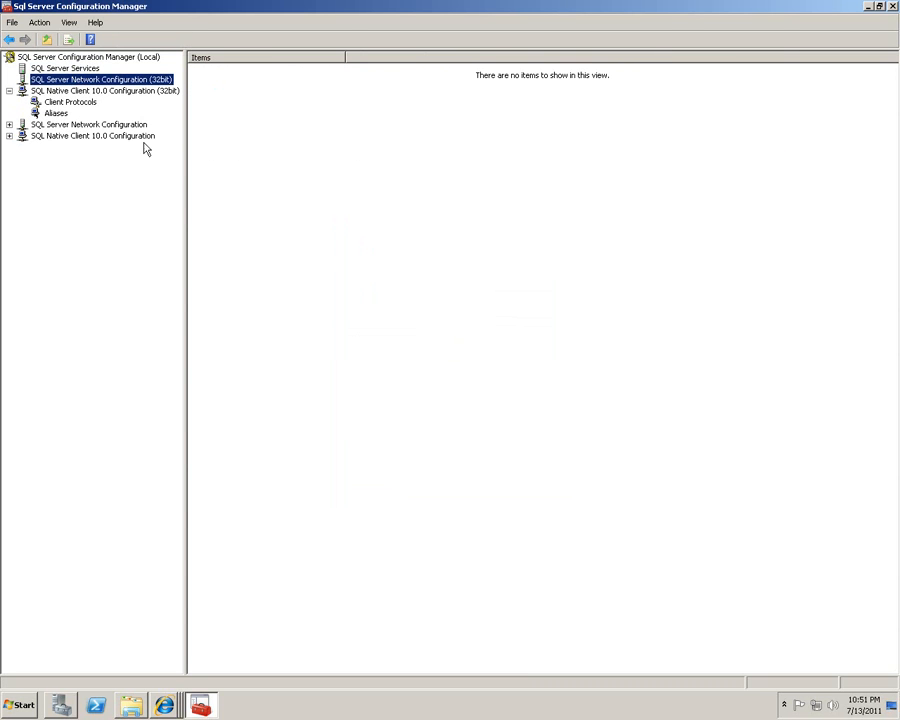
pyautogui.click(60, 102)
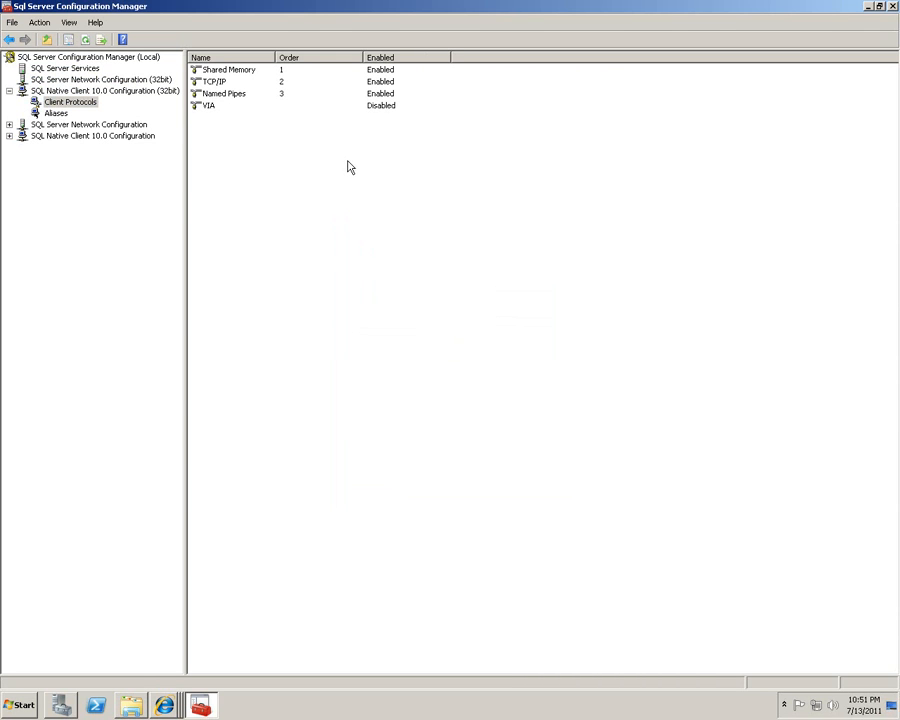
pyautogui.click(221, 84)
pyautogui.click(227, 94)
pyautogui.click(226, 86)
pyautogui.click(229, 94)
pyautogui.click(229, 84)
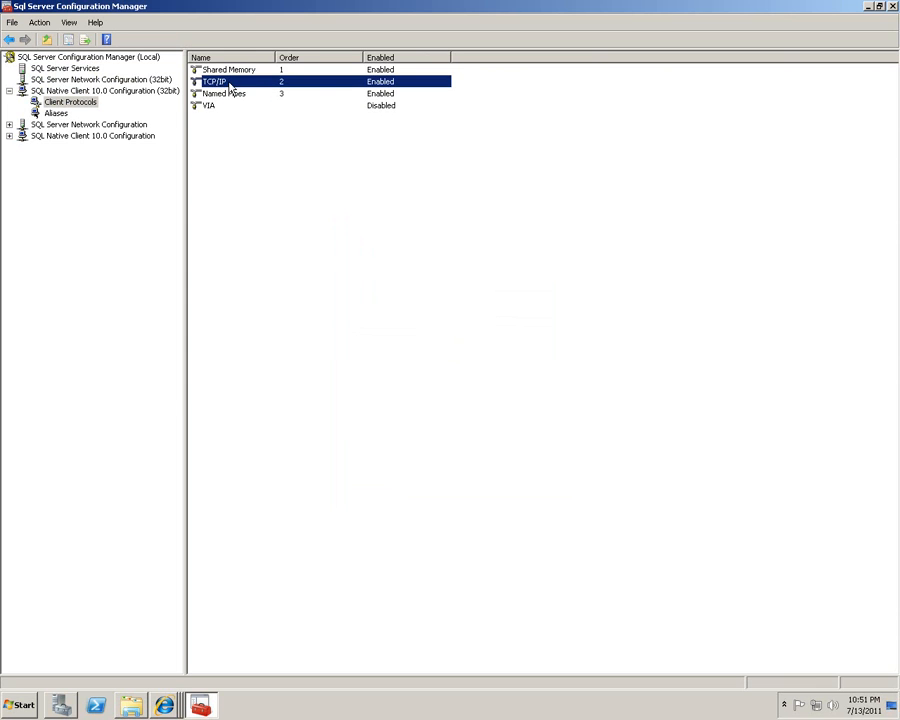
pyautogui.doubleClick(229, 84)
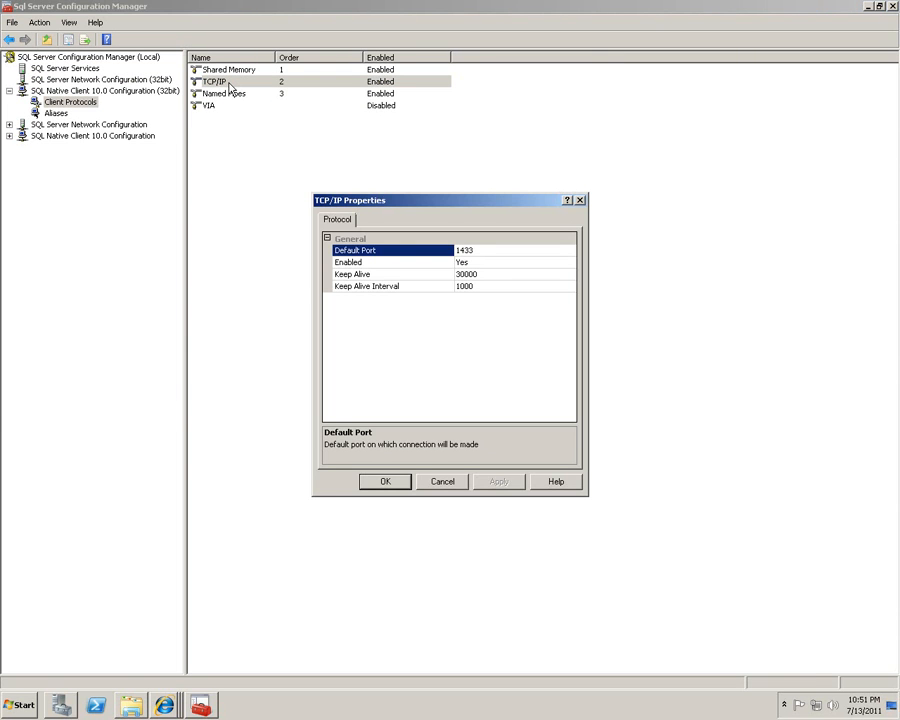
pyautogui.click(481, 251)
pyautogui.click(443, 483)
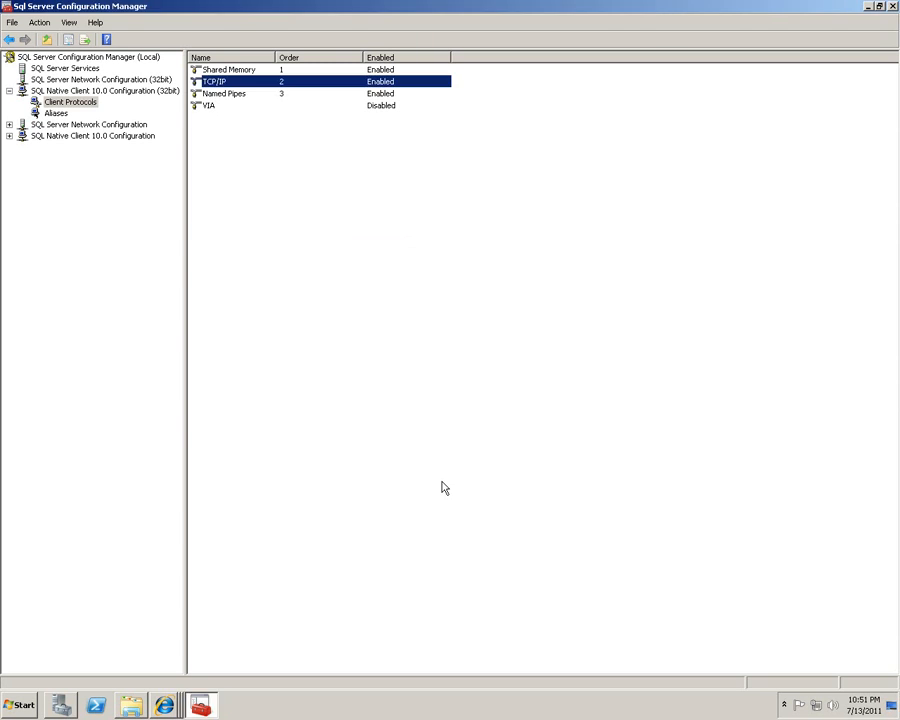
# Confirm Named Pipes is enabled for the 32-bit Native Client, leaving its settings unchanged.
pyautogui.doubleClick(243, 94)
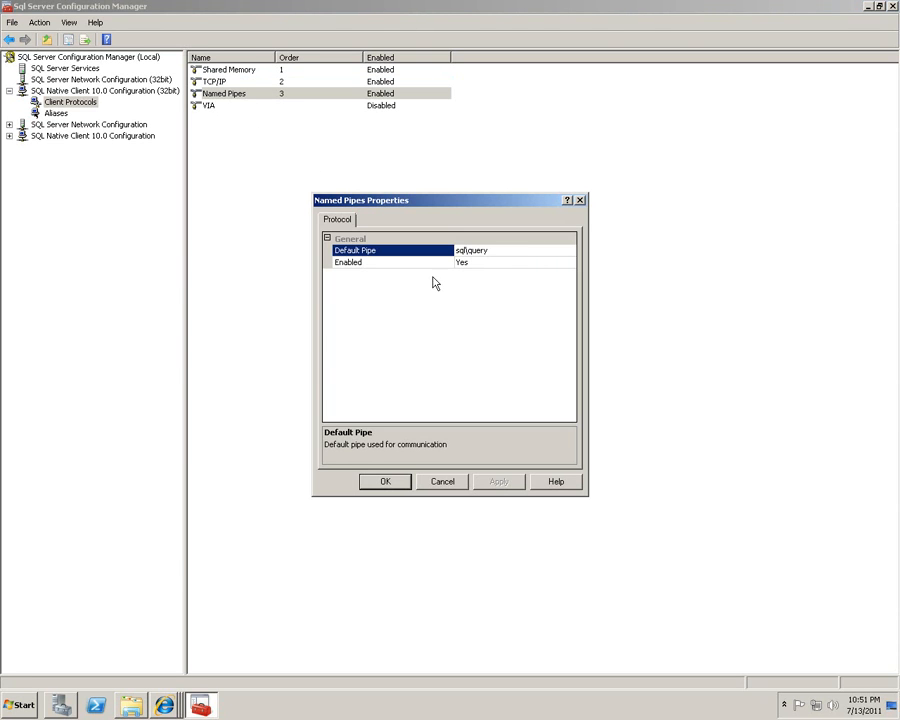
pyautogui.click(477, 265)
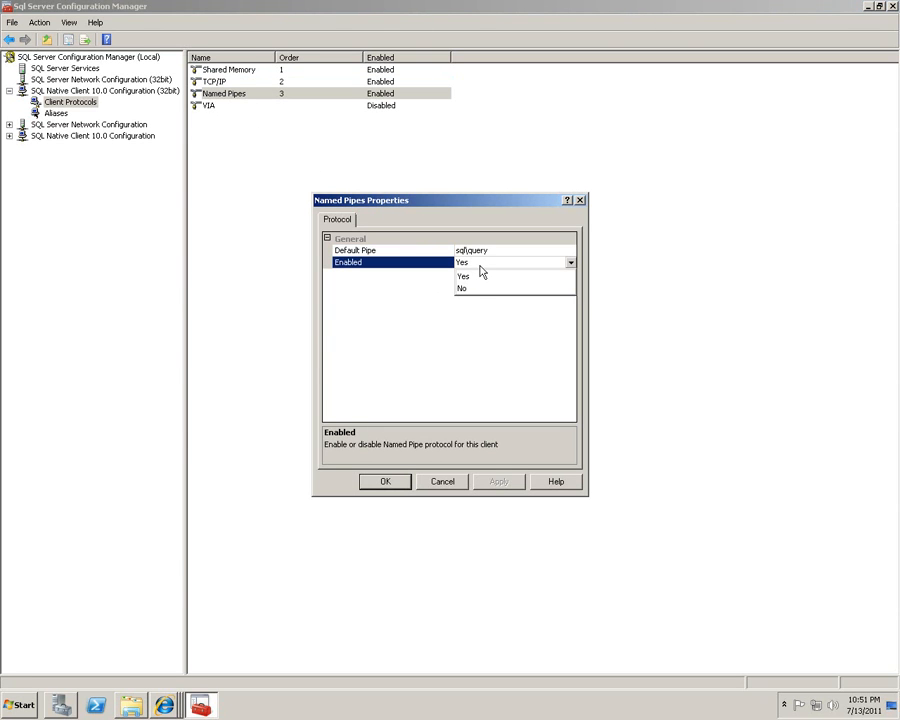
pyautogui.click(514, 376)
pyautogui.click(447, 485)
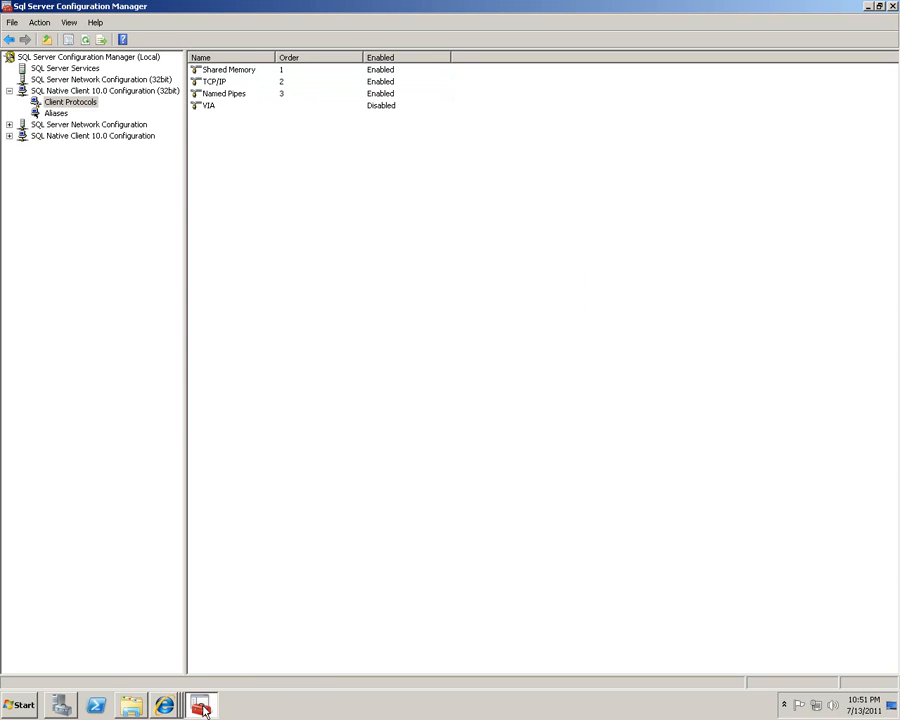
pyautogui.press('super')
pyautogui.click(60, 652)
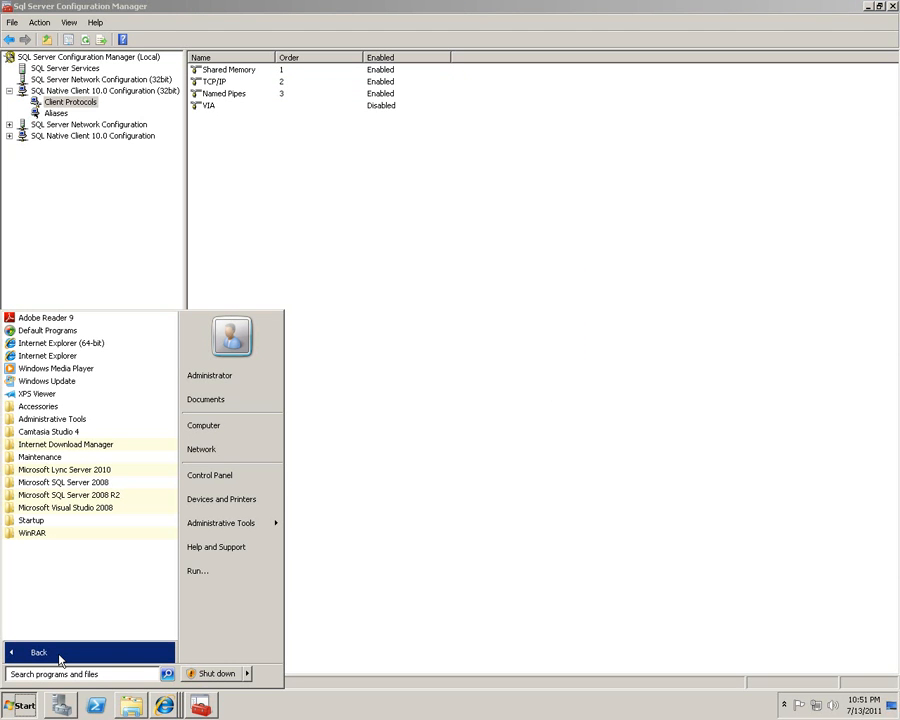
# Create a new SQL Server user DSN named test-odbc targeting server MOBSSRV.
pyautogui.click(60, 420)
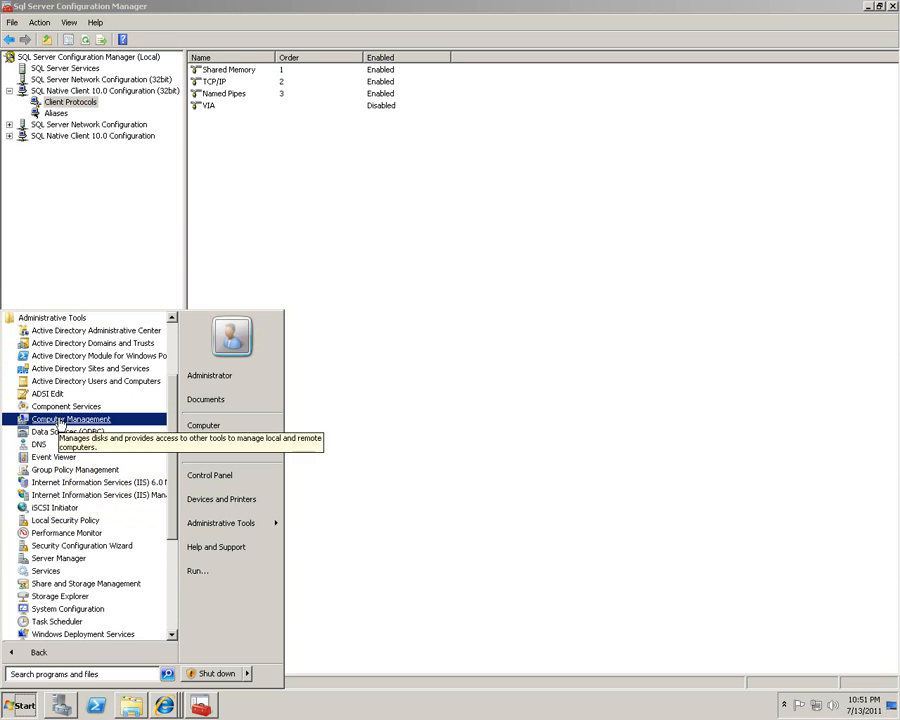
pyautogui.click(62, 433)
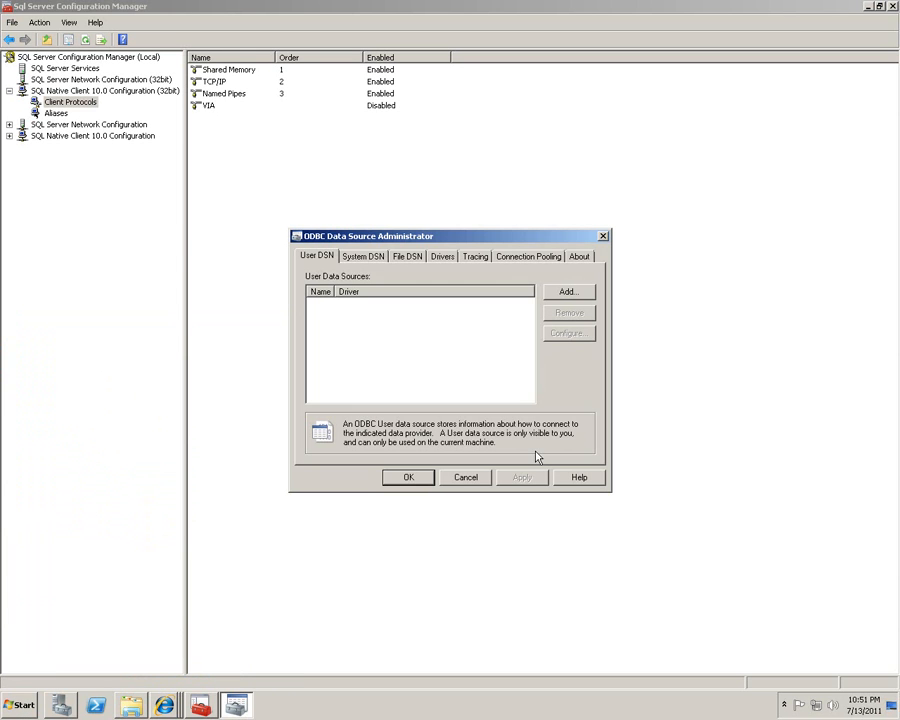
pyautogui.click(569, 294)
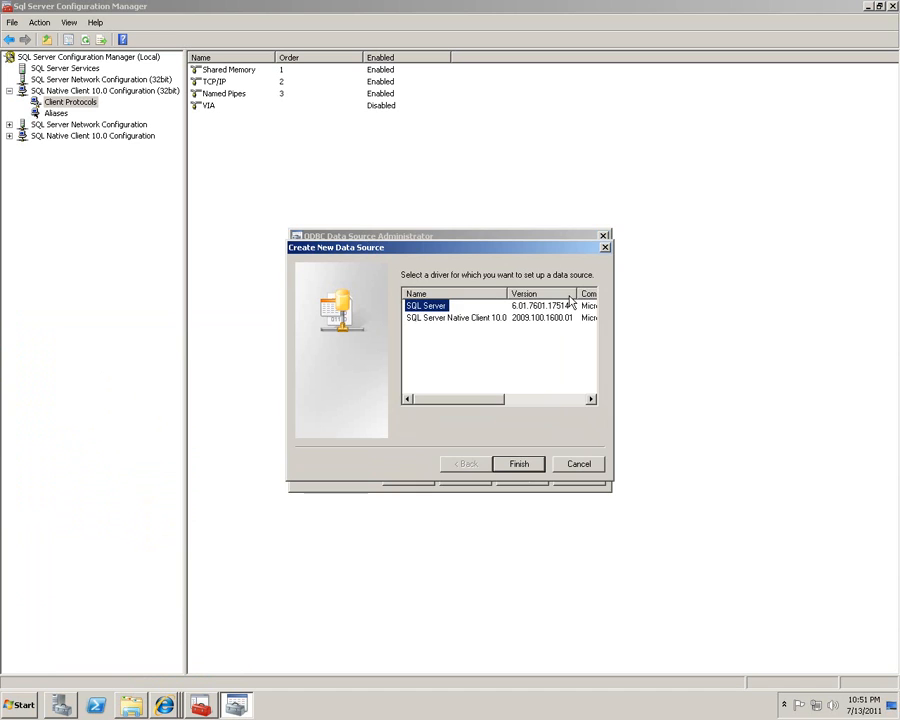
pyautogui.moveTo(464, 400)
pyautogui.mouseDown()
pyautogui.moveTo(536, 408)
pyautogui.moveTo(458, 412)
pyautogui.mouseUp()
pyautogui.click(518, 464)
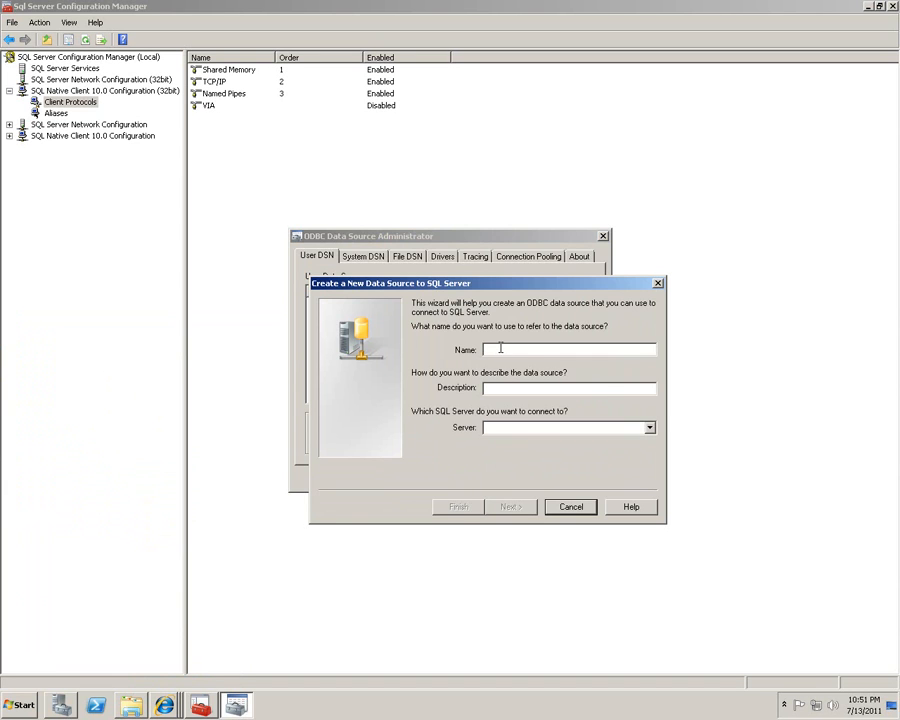
pyautogui.write('test-odbc')
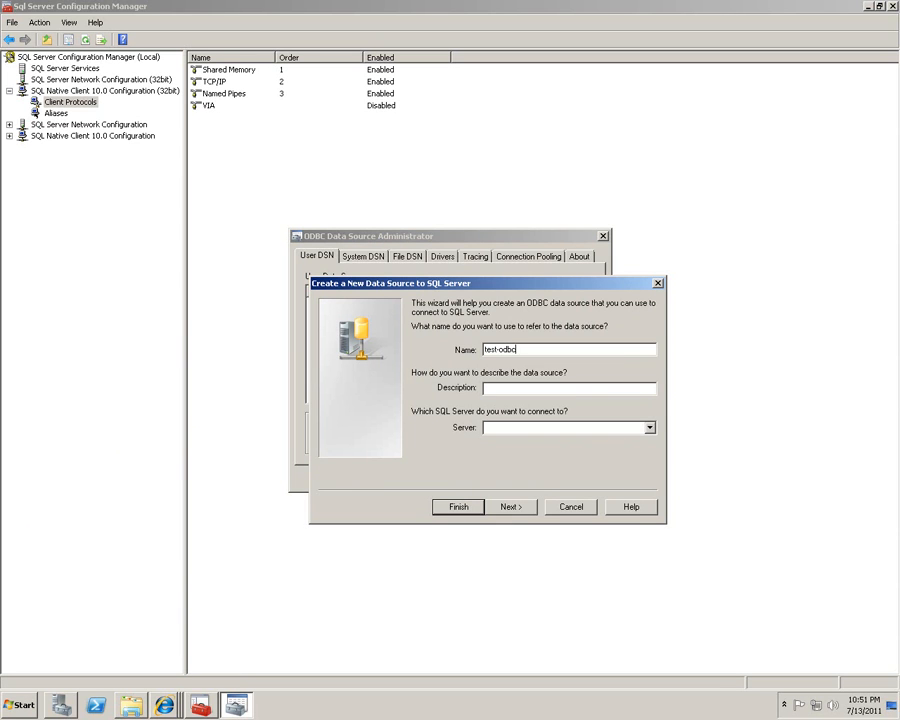
pyautogui.click(649, 427)
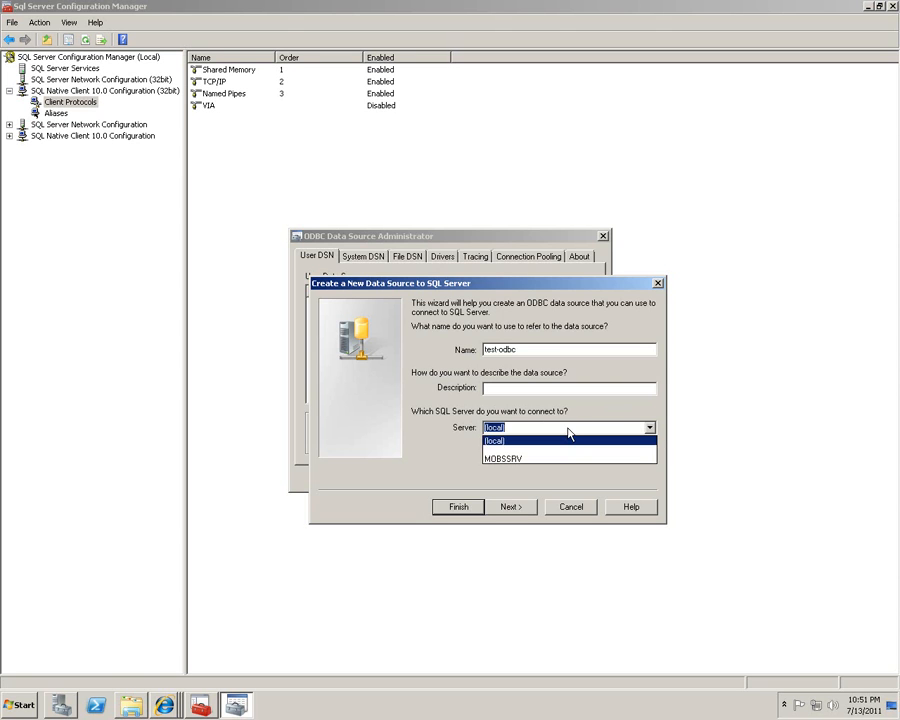
pyautogui.click(562, 459)
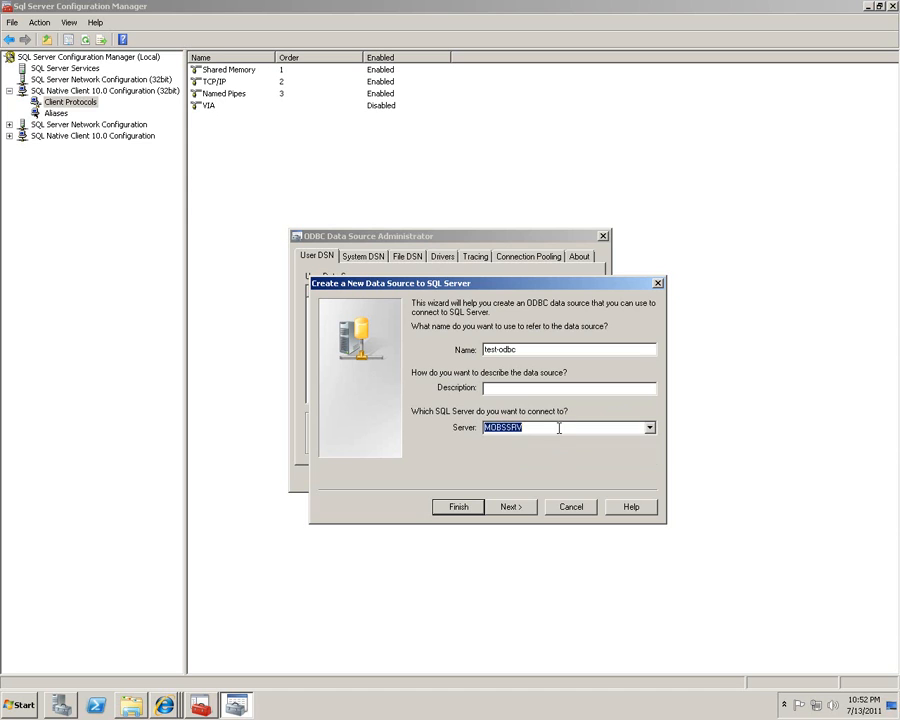
pyautogui.click(514, 509)
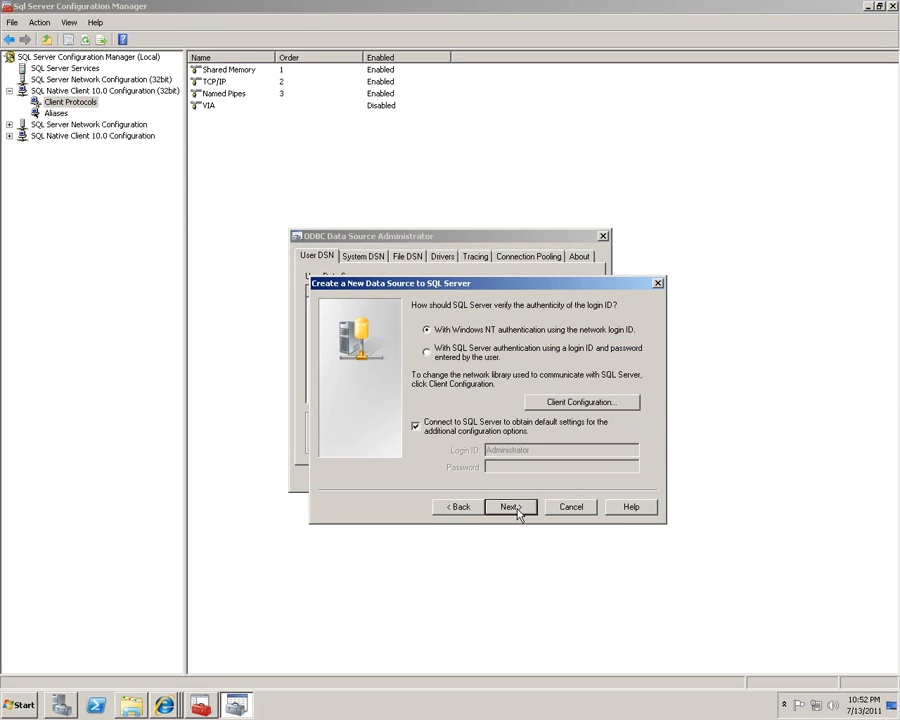
# Switch the data source to SQL Server authentication with login ID sa.
pyautogui.click(458, 356)
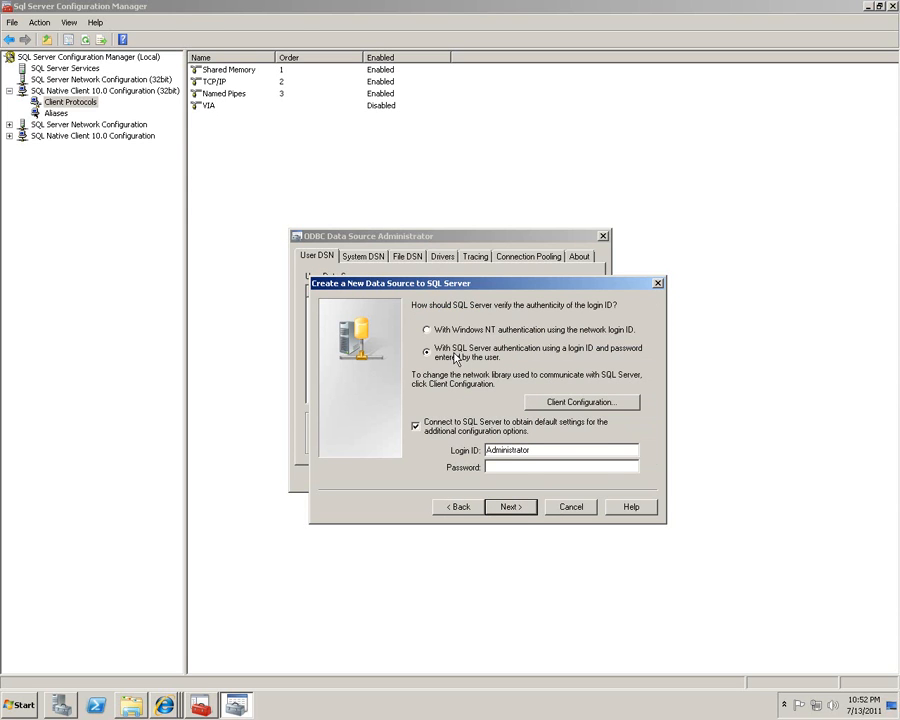
pyautogui.doubleClick(574, 450)
pyautogui.write('sa')
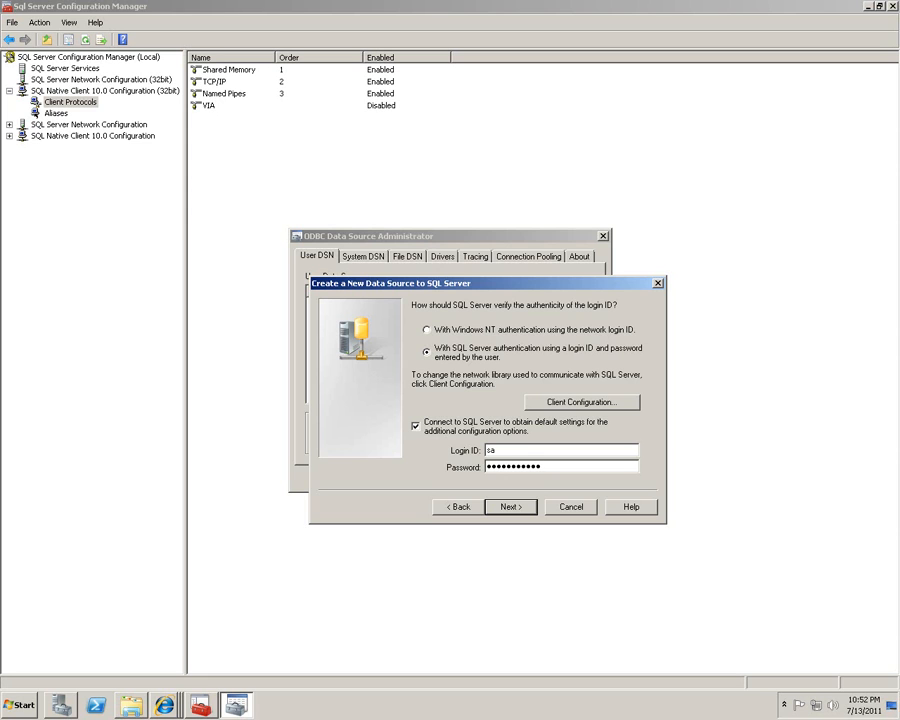
pyautogui.click(508, 507)
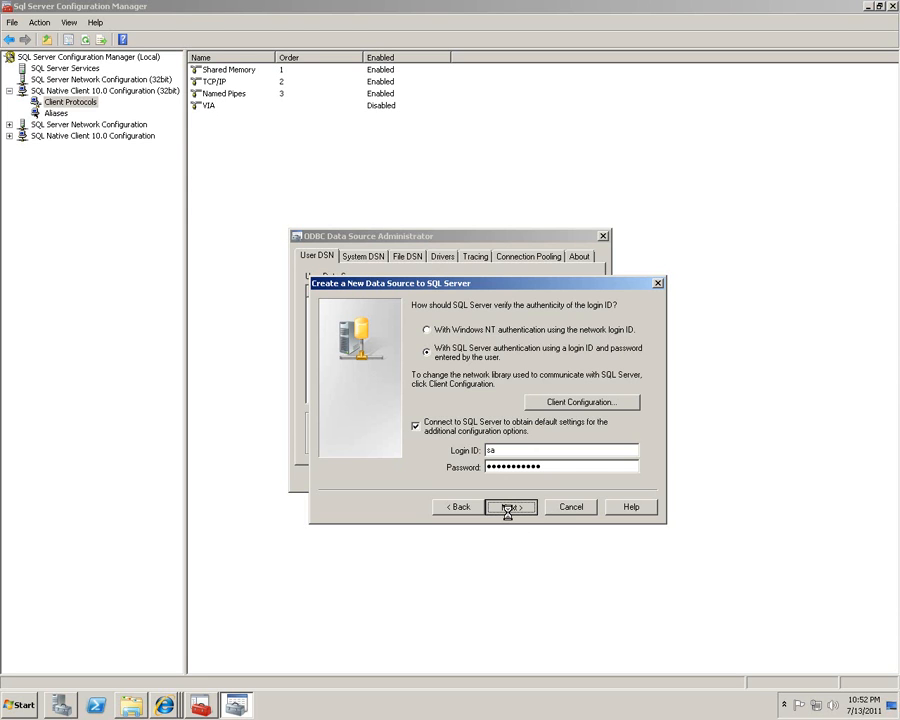
# Inspect the client network library options, discard changes, and continue to the database options.
pyautogui.click(457, 507)
pyautogui.click(580, 403)
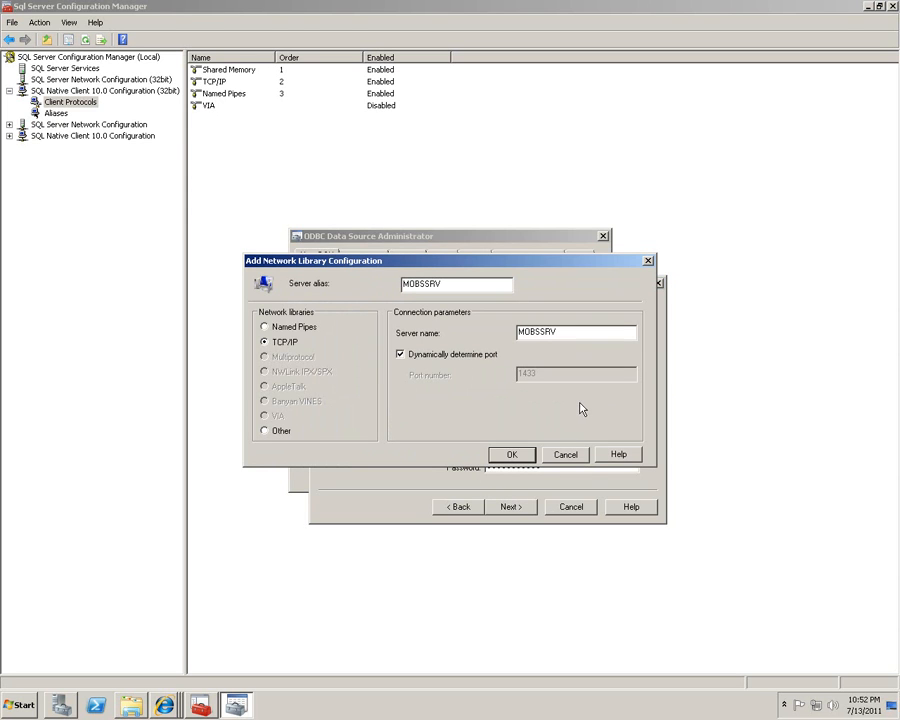
pyautogui.click(279, 327)
pyautogui.click(280, 341)
pyautogui.click(281, 327)
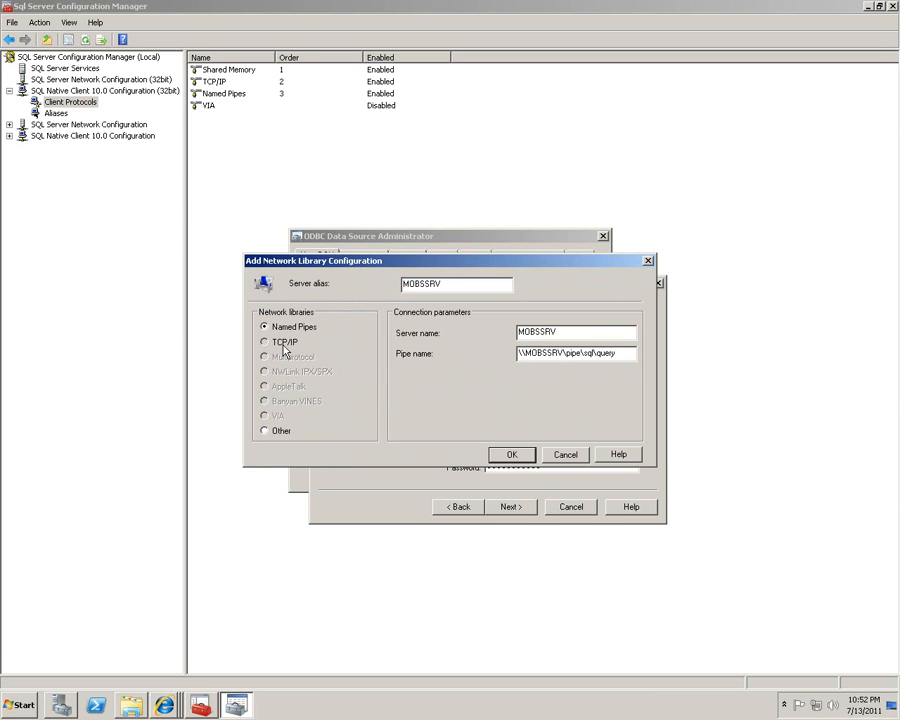
pyautogui.click(285, 344)
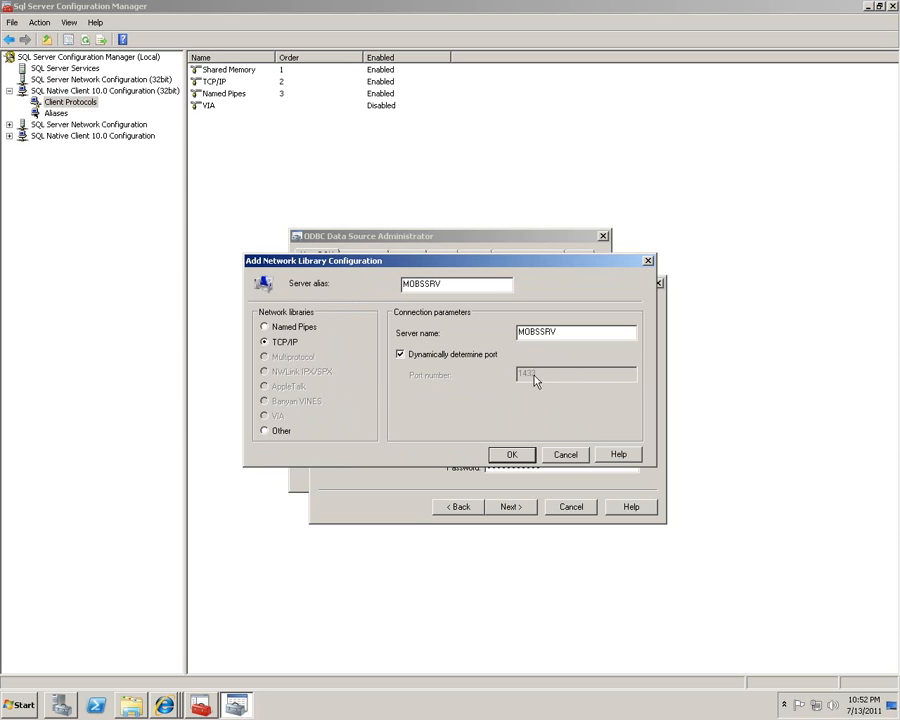
pyautogui.click(295, 328)
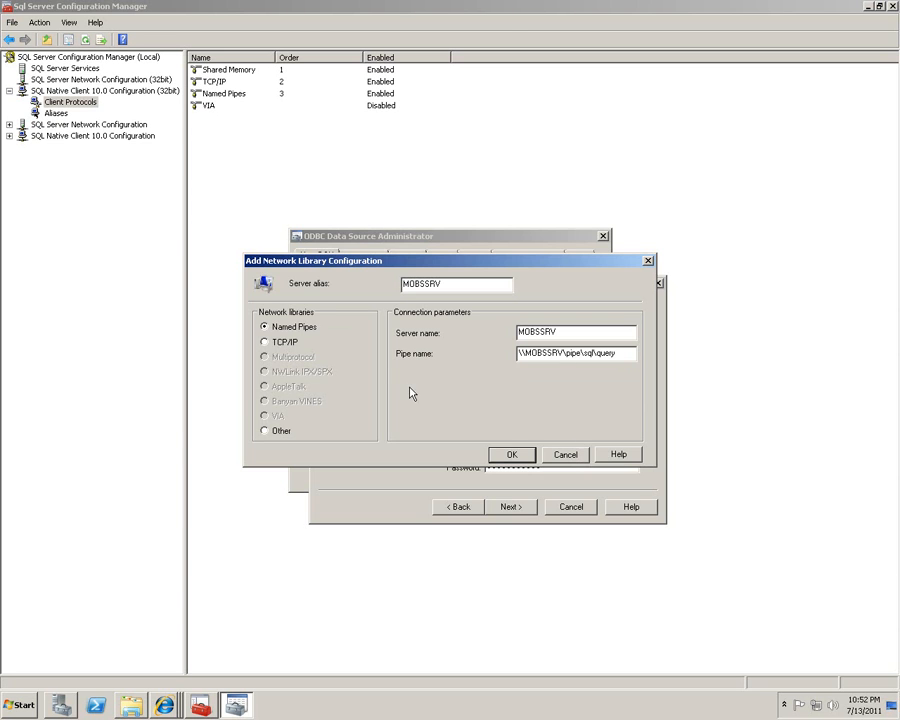
pyautogui.click(287, 342)
pyautogui.click(566, 454)
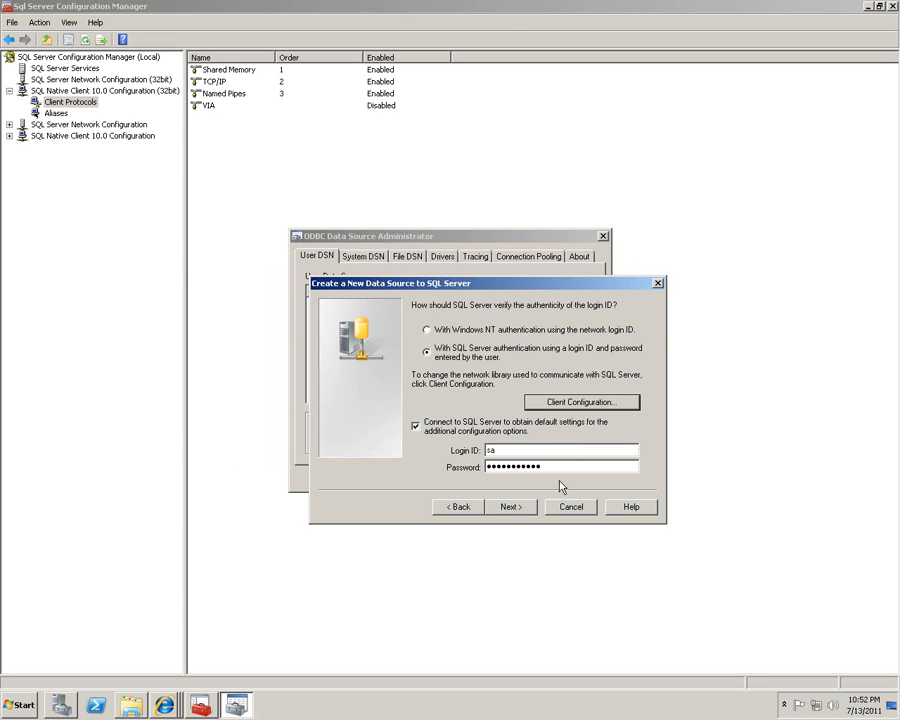
pyautogui.click(516, 507)
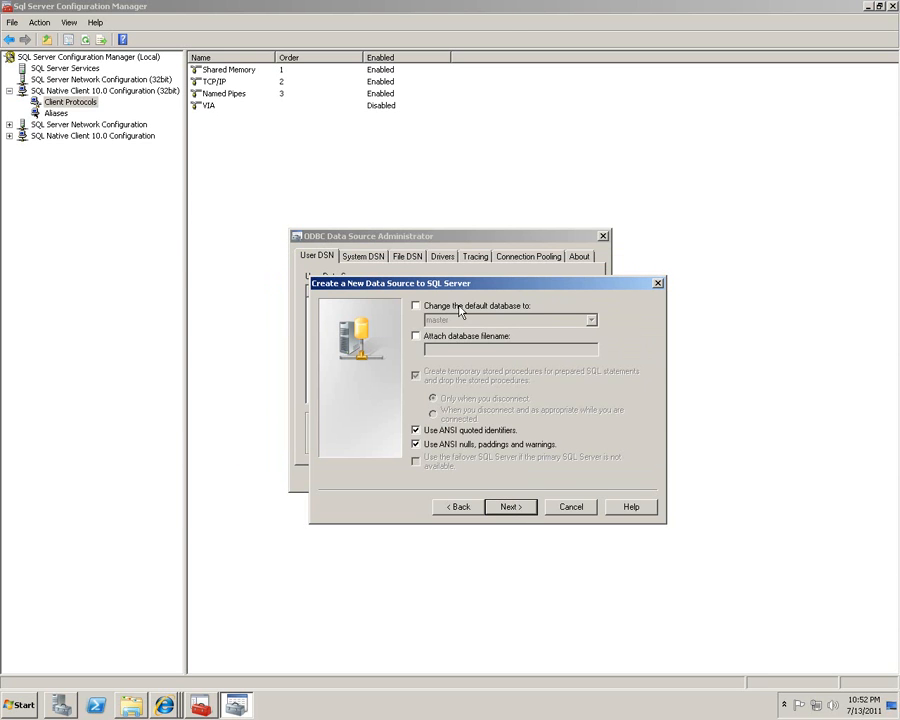
# Keep the server's default database and finish creating the test-odbc data source.
pyautogui.click(416, 305)
pyautogui.click(591, 320)
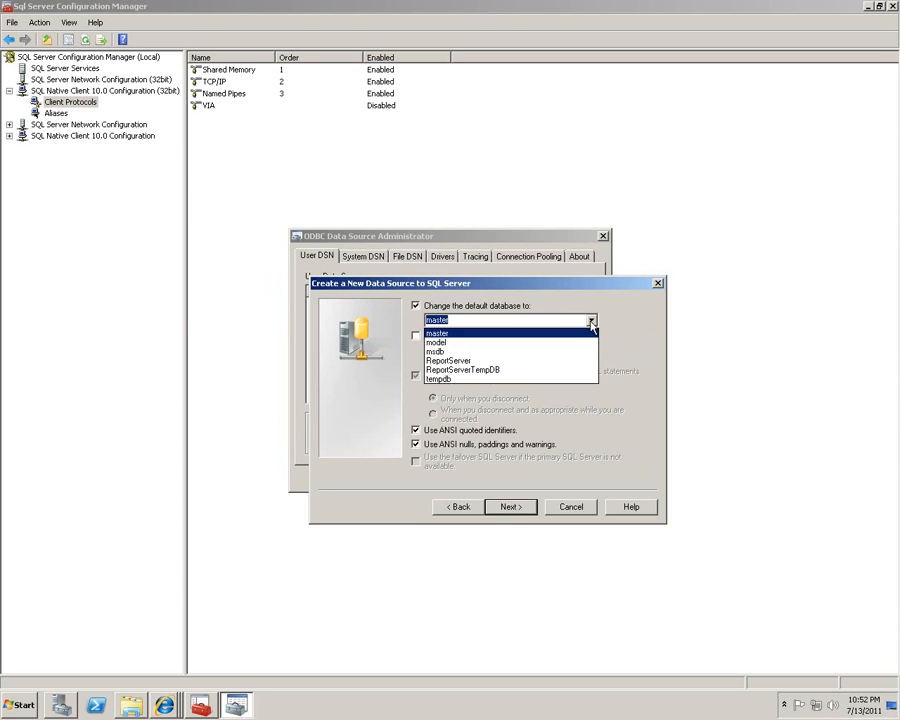
pyautogui.click(591, 320)
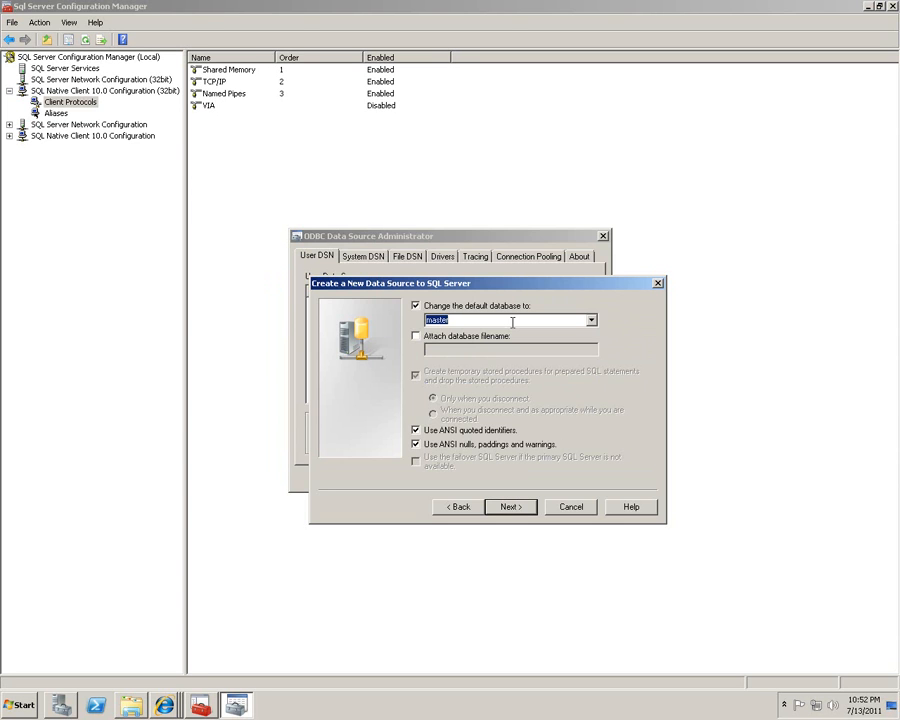
pyautogui.click(427, 307)
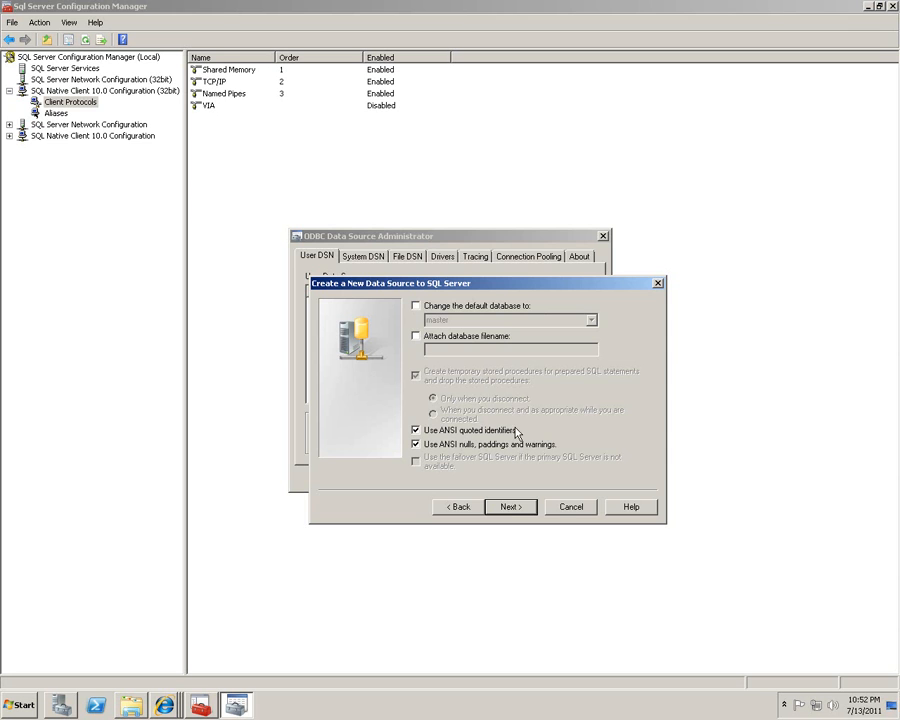
pyautogui.click(512, 510)
pyautogui.click(512, 507)
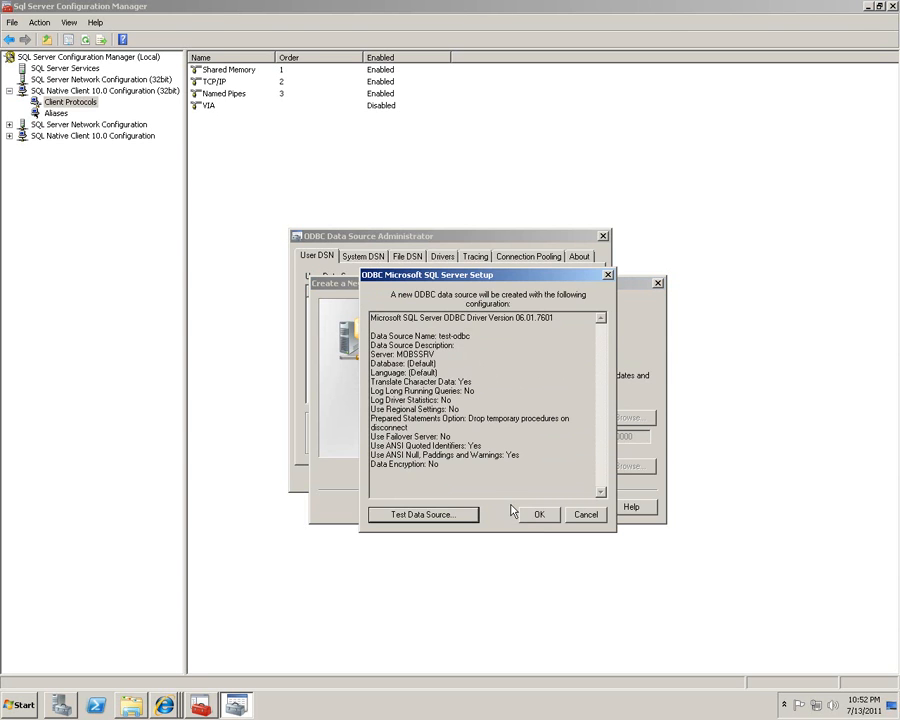
# Test the test-odbc connection successfully, save it, and close the ODBC administrator.
pyautogui.click(425, 515)
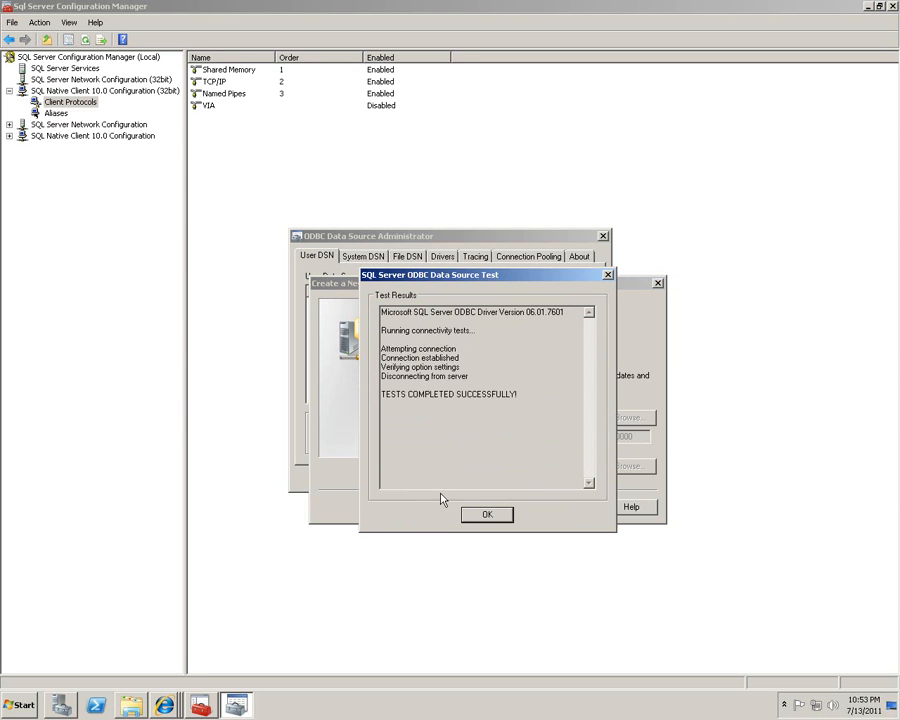
pyautogui.moveTo(382, 394); pyautogui.dragTo(518, 410)
pyautogui.click(518, 414)
pyautogui.click(492, 517)
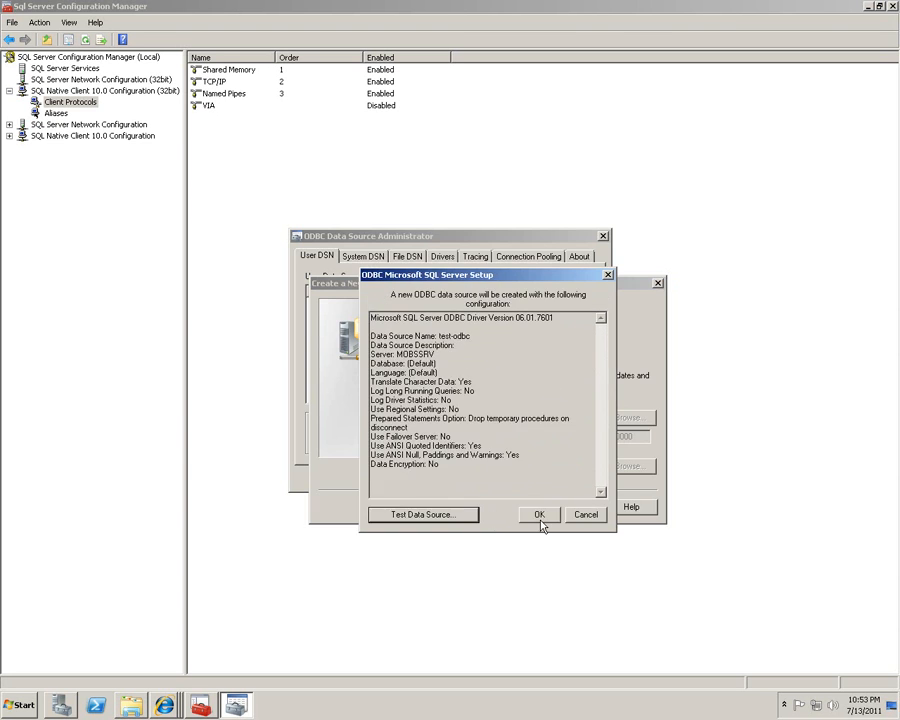
pyautogui.click(540, 517)
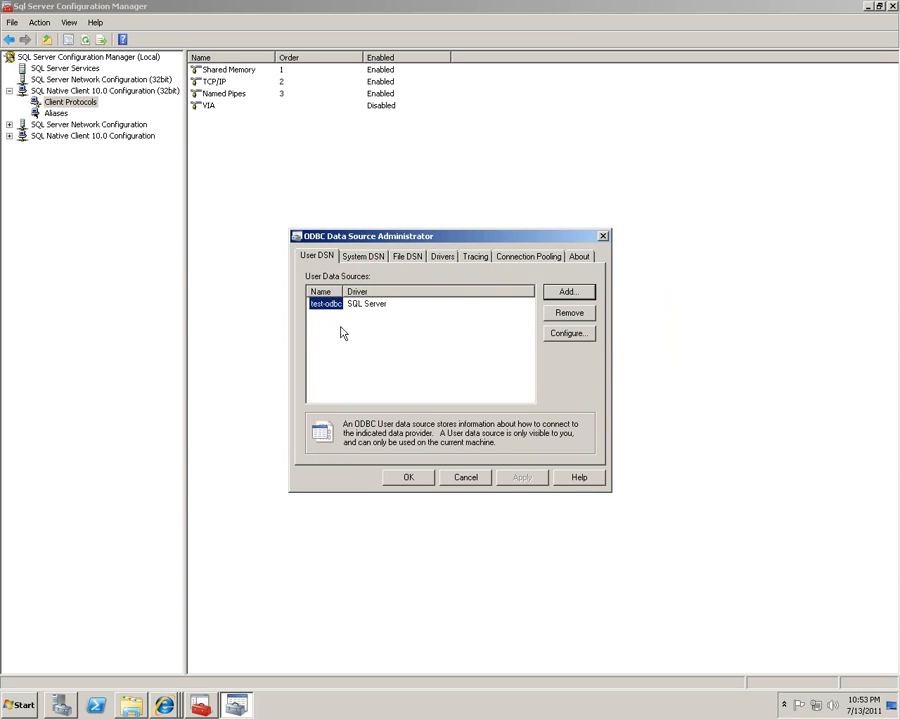
pyautogui.click(385, 382)
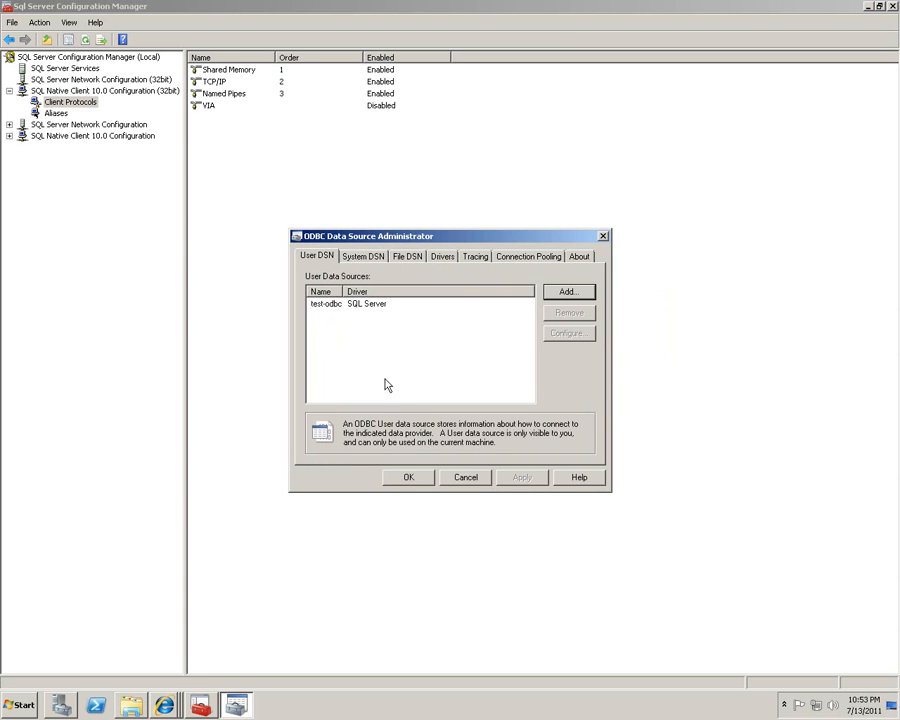
pyautogui.click(406, 478)
pyautogui.doubleClick(457, 7)
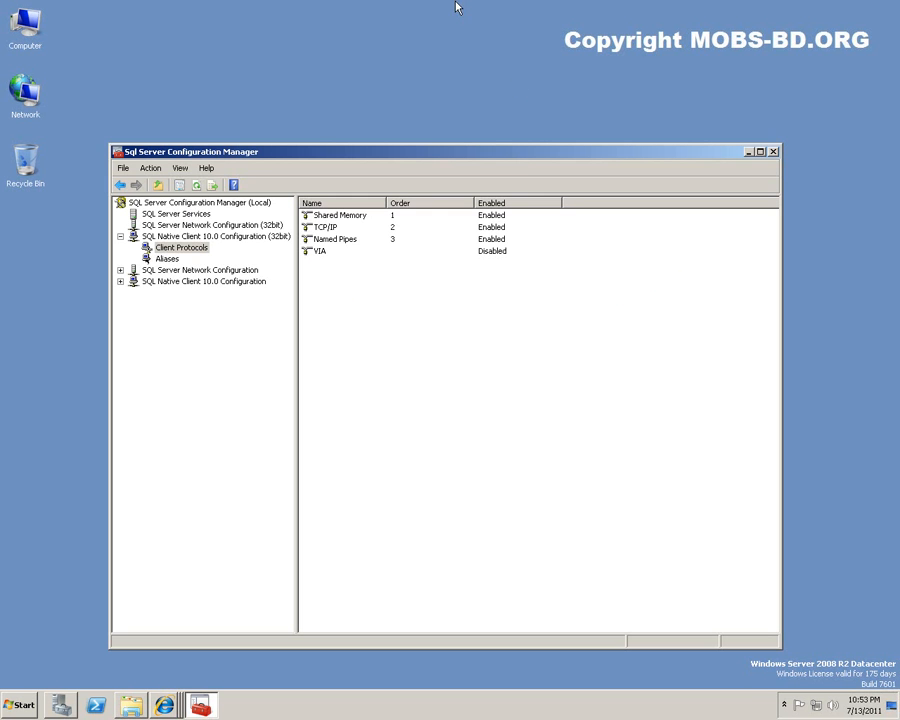
# Close Configuration Manager and scroll through the SQL Server 2008 R2 requirements page in Internet Explorer.
pyautogui.click(773, 152)
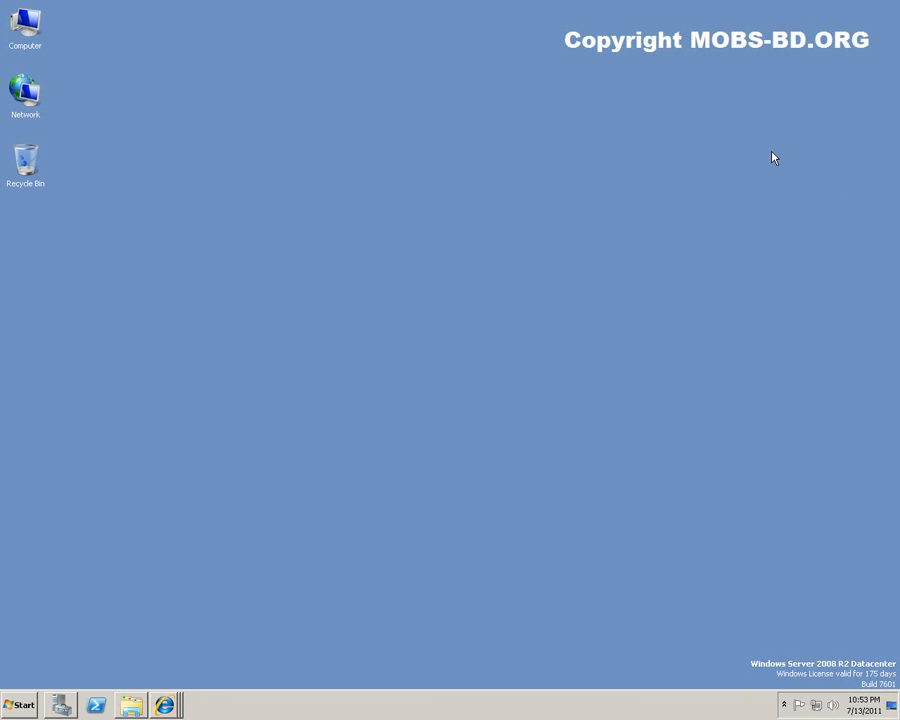
pyautogui.click(166, 704)
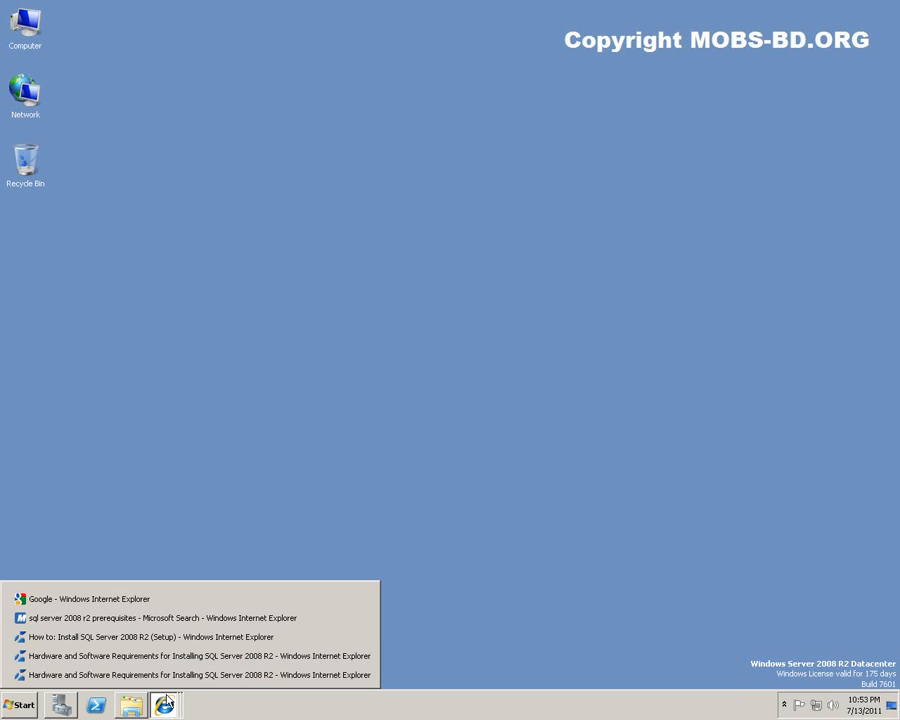
pyautogui.click(352, 675)
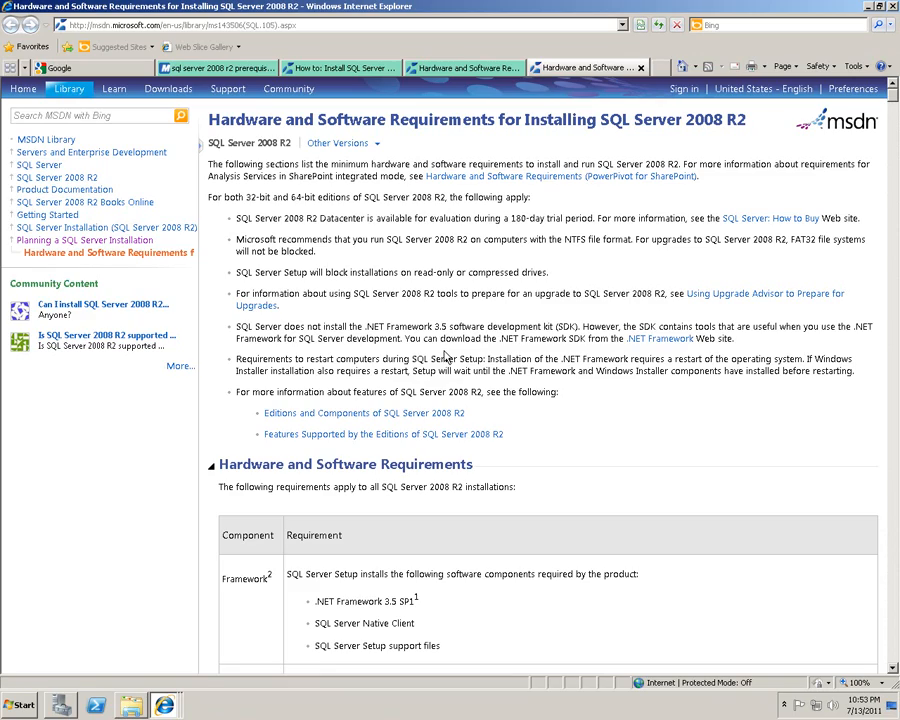
pyautogui.scroll(-3, 432, 290)
pyautogui.scroll(-10, 432, 290)
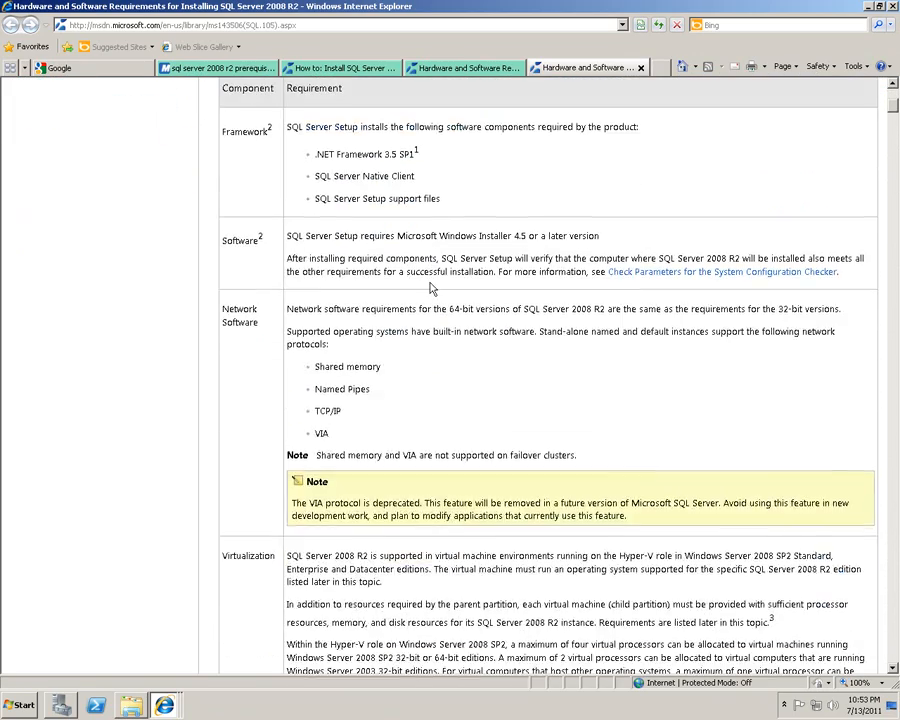
pyautogui.scroll(-5, 432, 290)
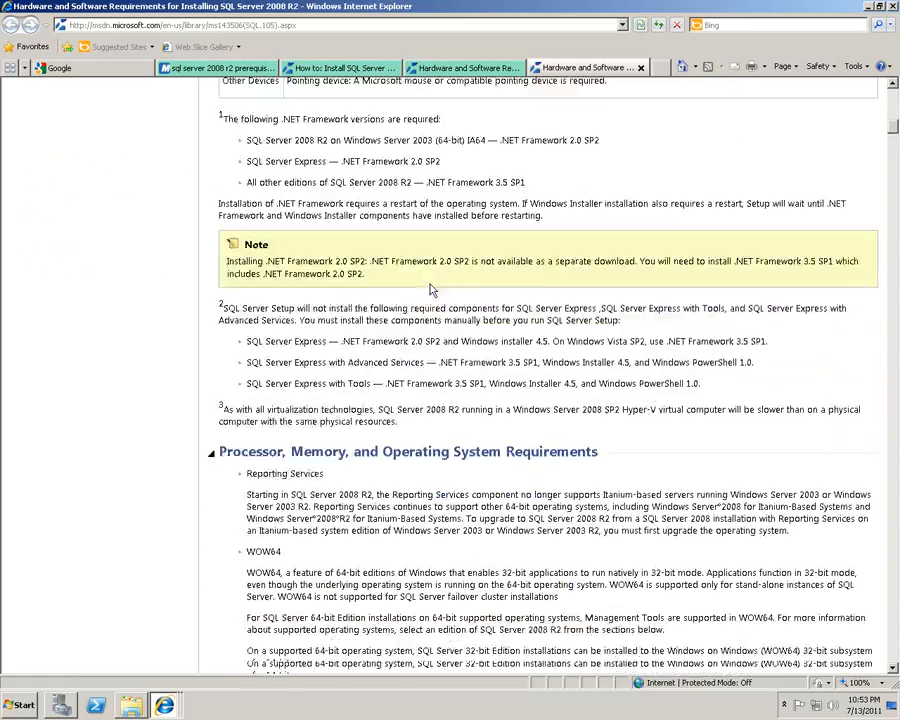
pyautogui.scroll(3, 432, 285)
pyautogui.scroll(-5, 432, 285)
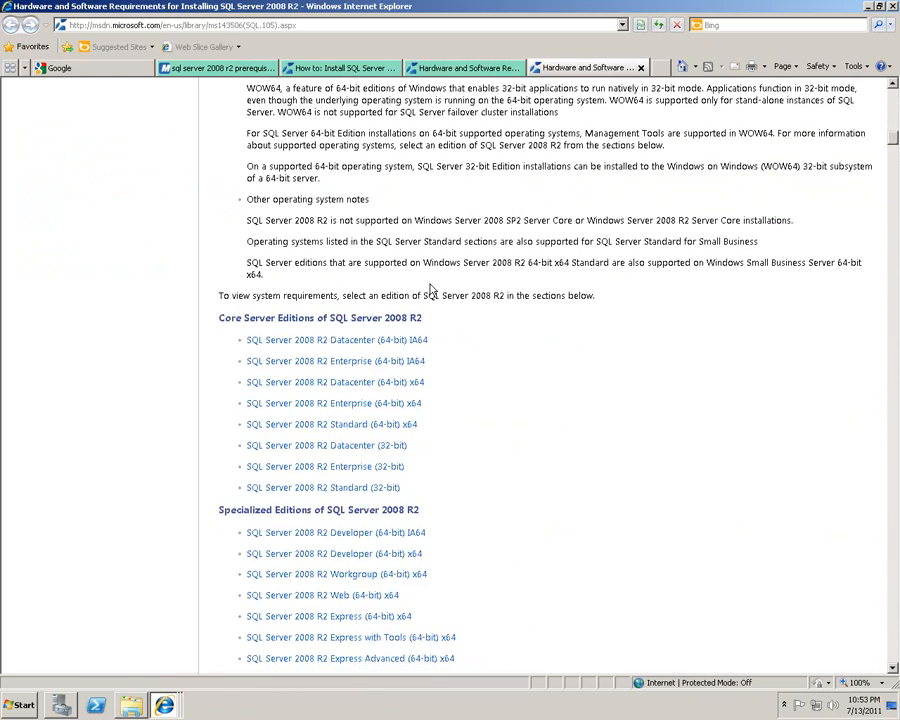
pyautogui.scroll(-1, 330, 480)
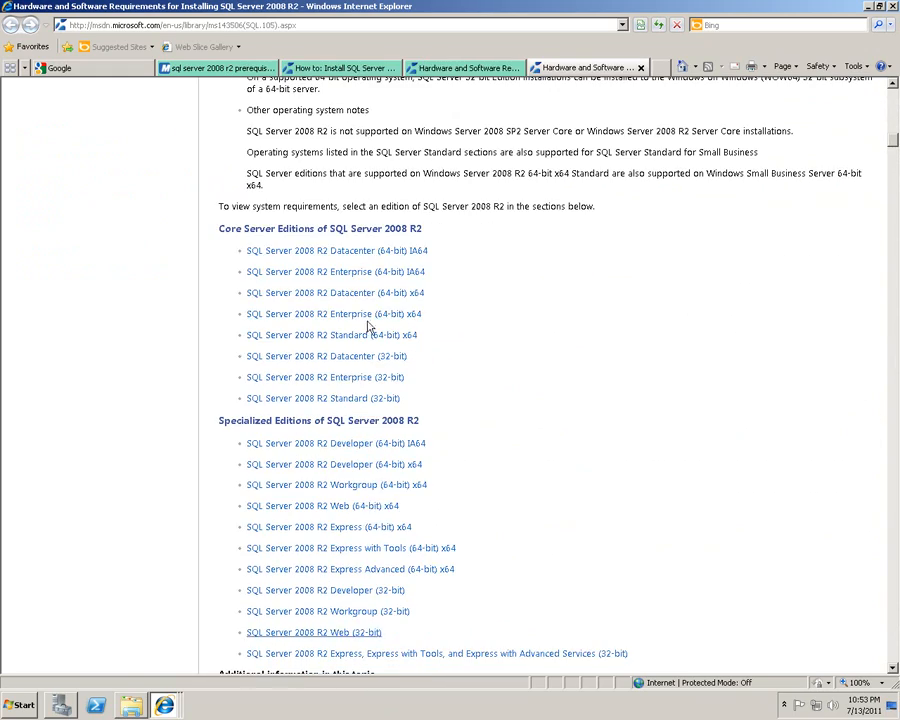
pyautogui.scroll(10, 609, 352)
pyautogui.scroll(5, 610, 356)
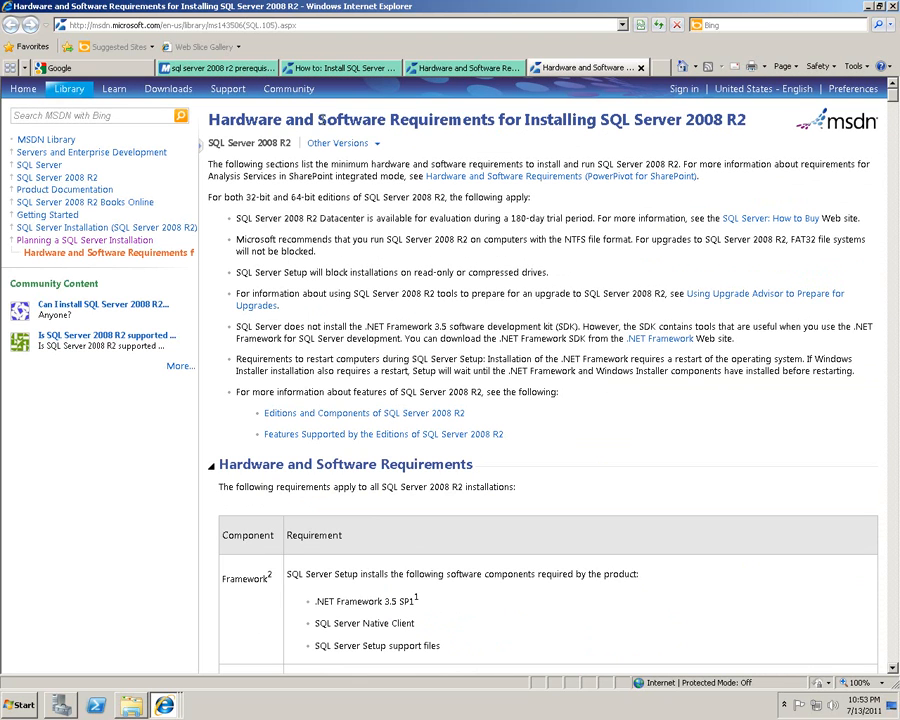
# Glance at the other requirements page, then close Internet Explorer.
pyautogui.moveTo(302, 119); pyautogui.dragTo(538, 120)
pyautogui.click(448, 67)
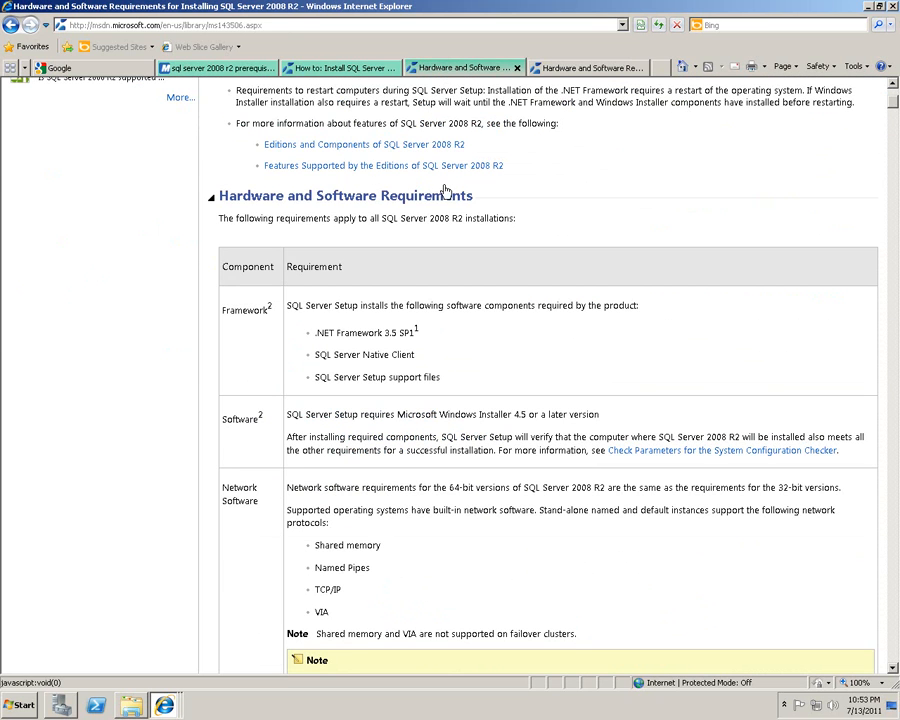
pyautogui.scroll(-3, 490, 220)
pyautogui.scroll(6, 494, 224)
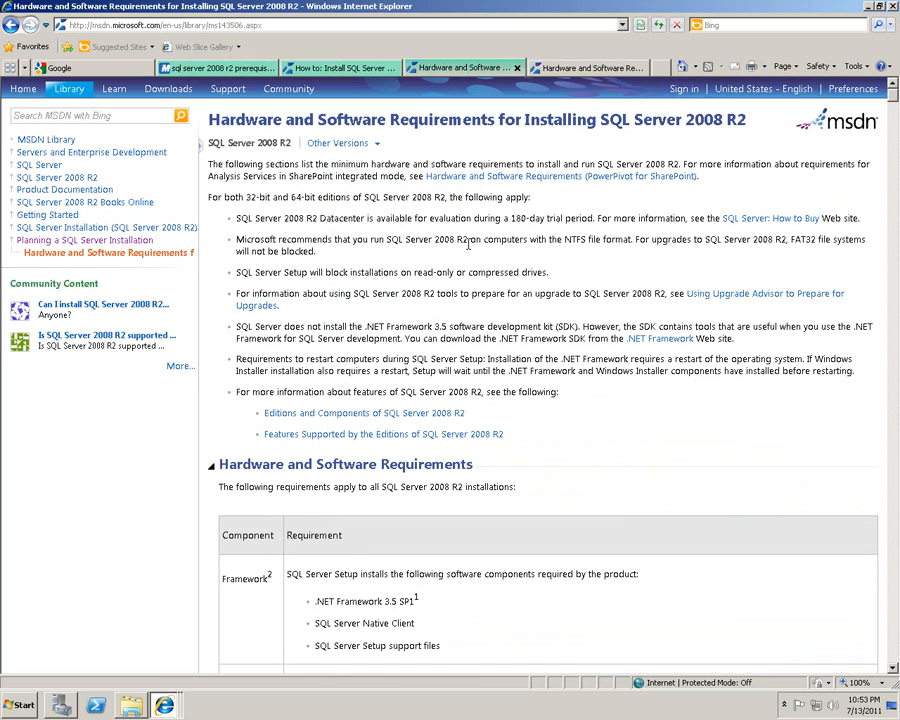
pyautogui.click(894, 7)
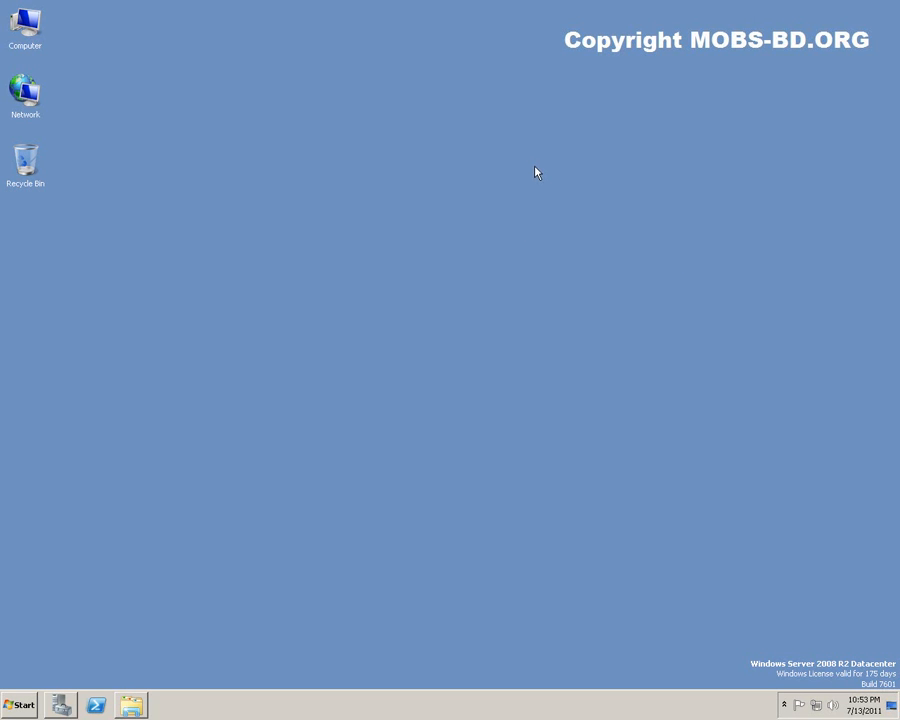